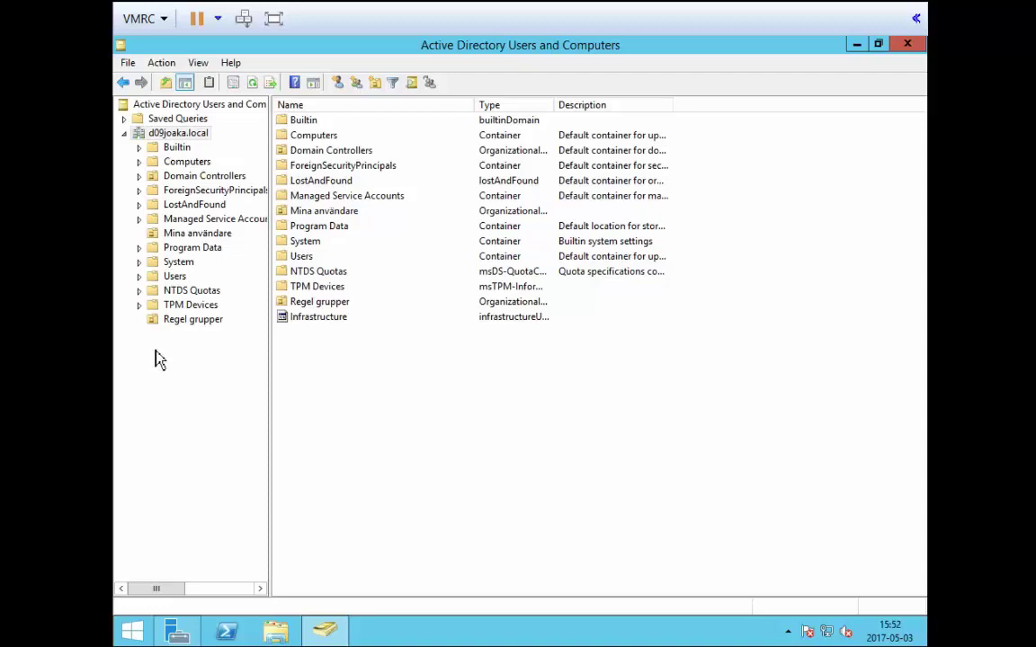
# Check the members of the Share_SHARED_ALL_RW security group in the Regel grupper organizational unit
pyautogui.click(203, 325)
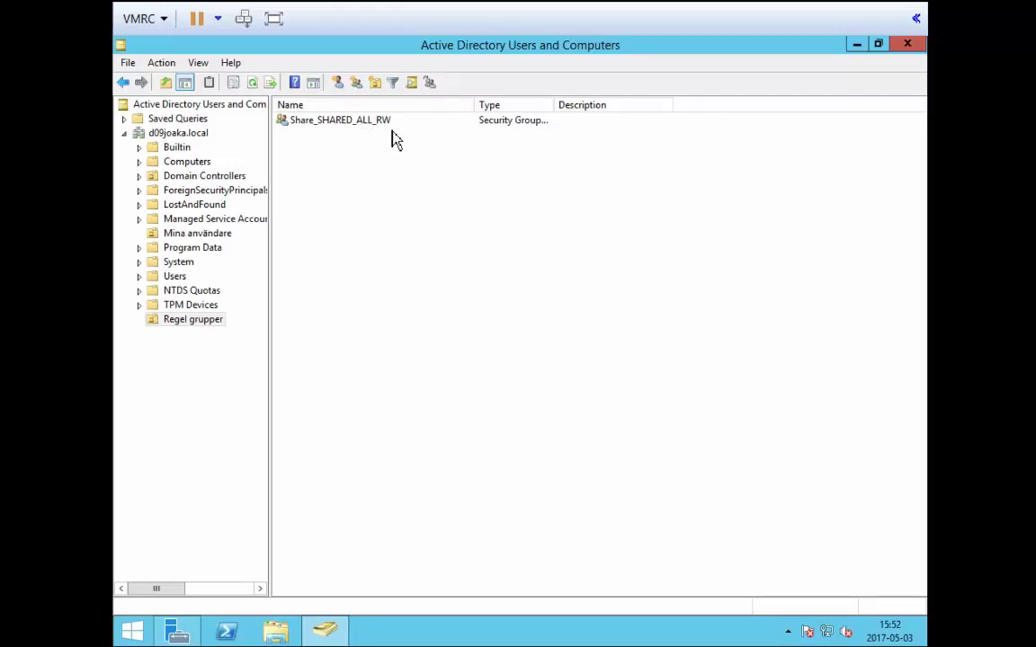
pyautogui.doubleClick(332, 122)
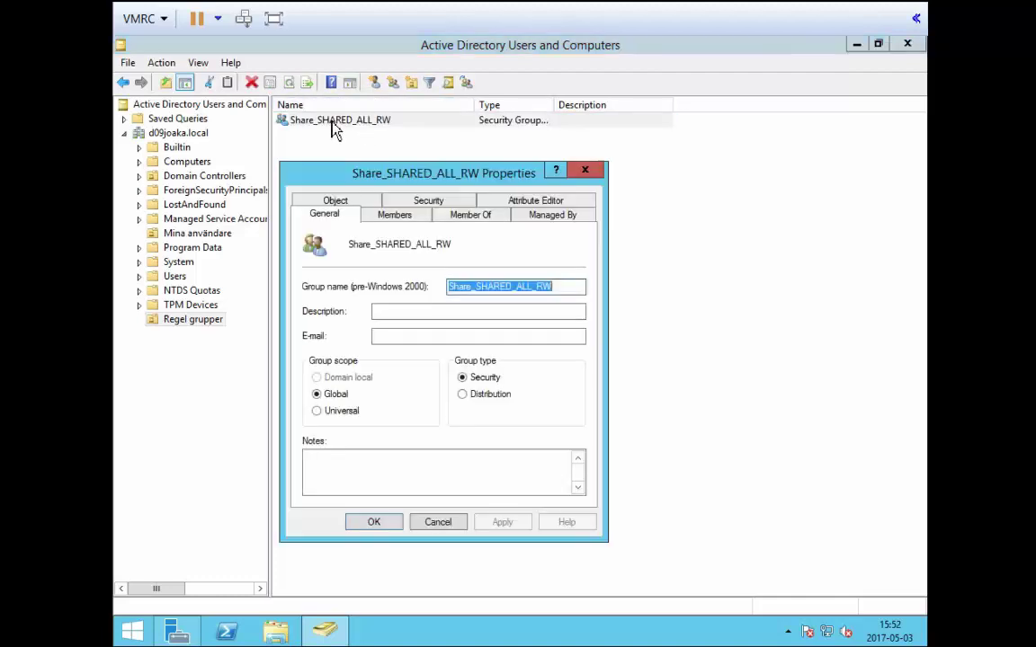
pyautogui.click(416, 218)
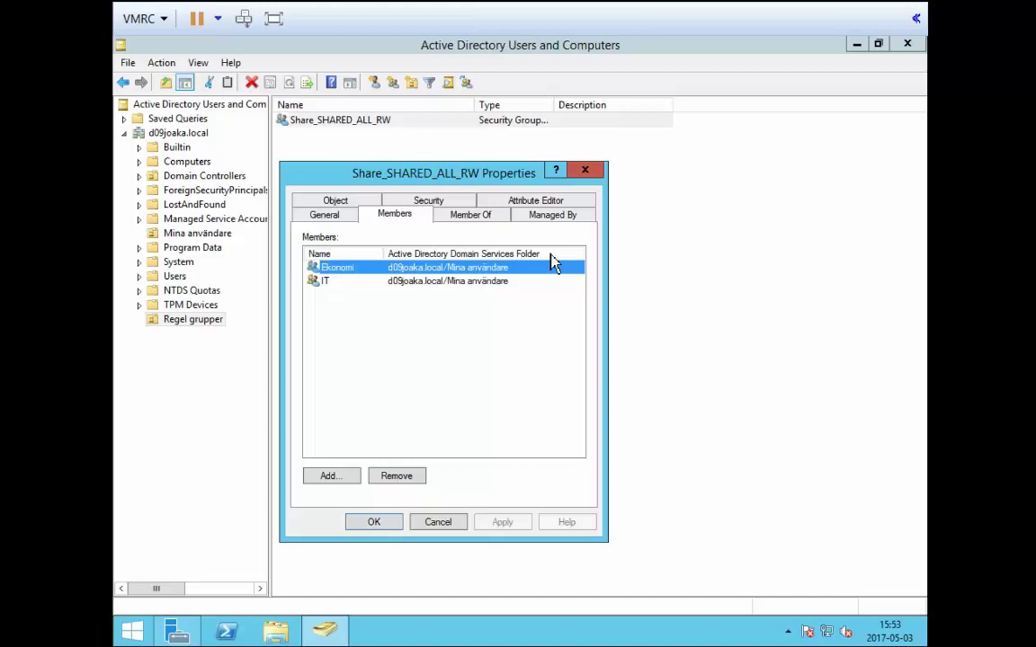
pyautogui.click(591, 171)
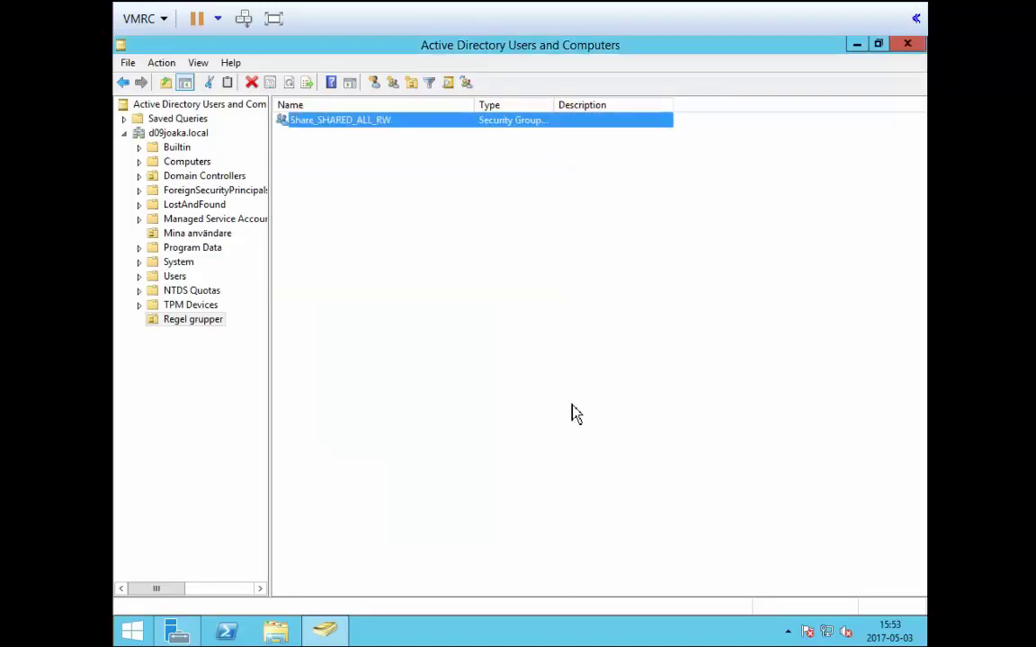
# Switch to File Explorer and create a new folder named SHARED on Local Disk (C:)
pyautogui.click(280, 635)
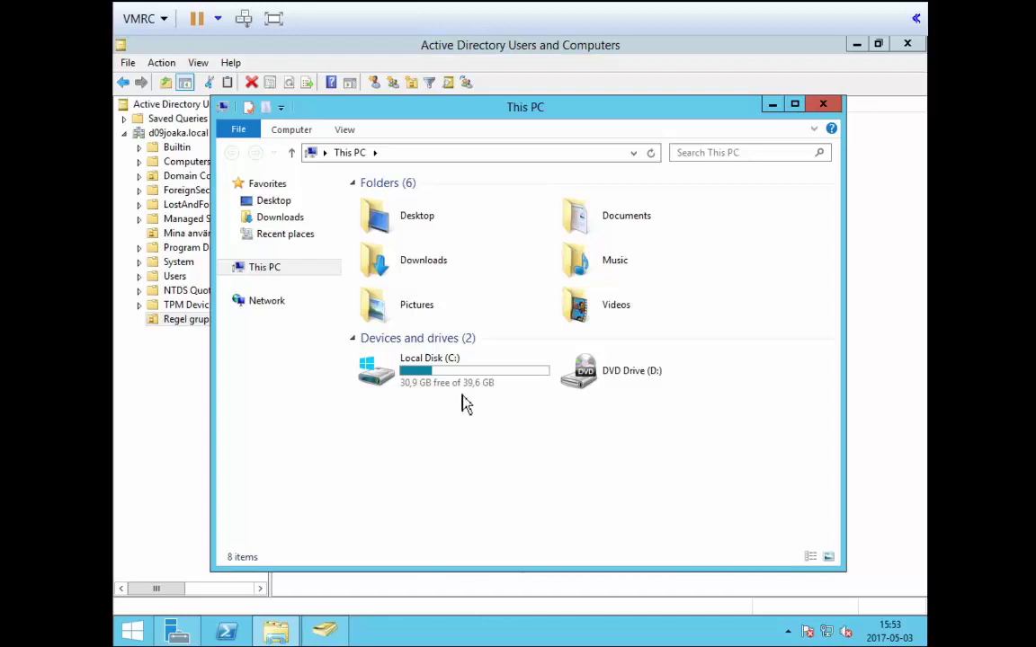
pyautogui.moveTo(417, 385)
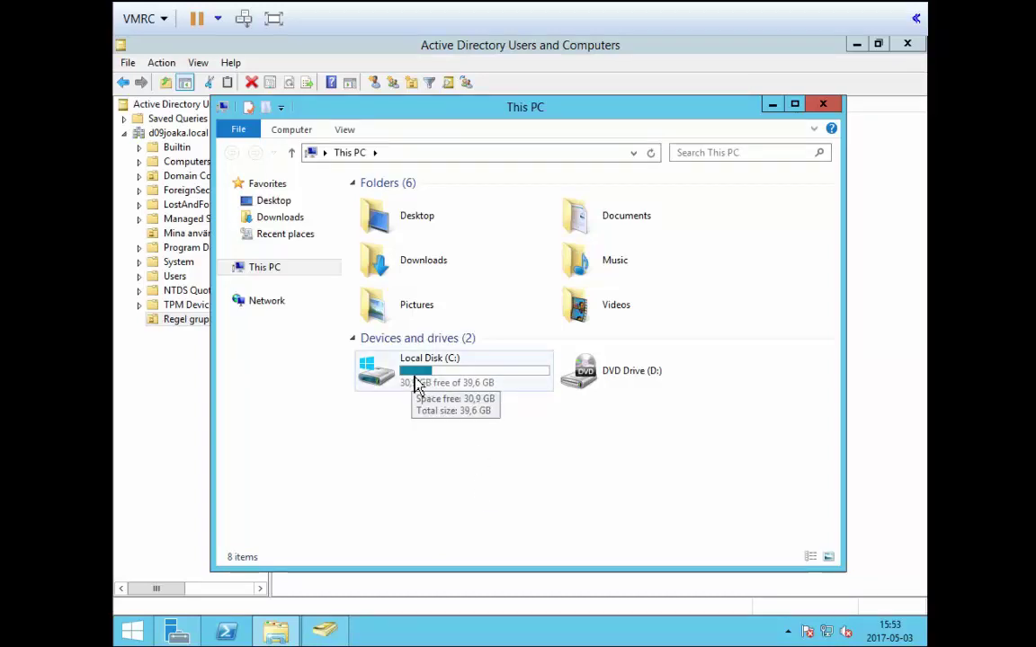
pyautogui.doubleClick(416, 385)
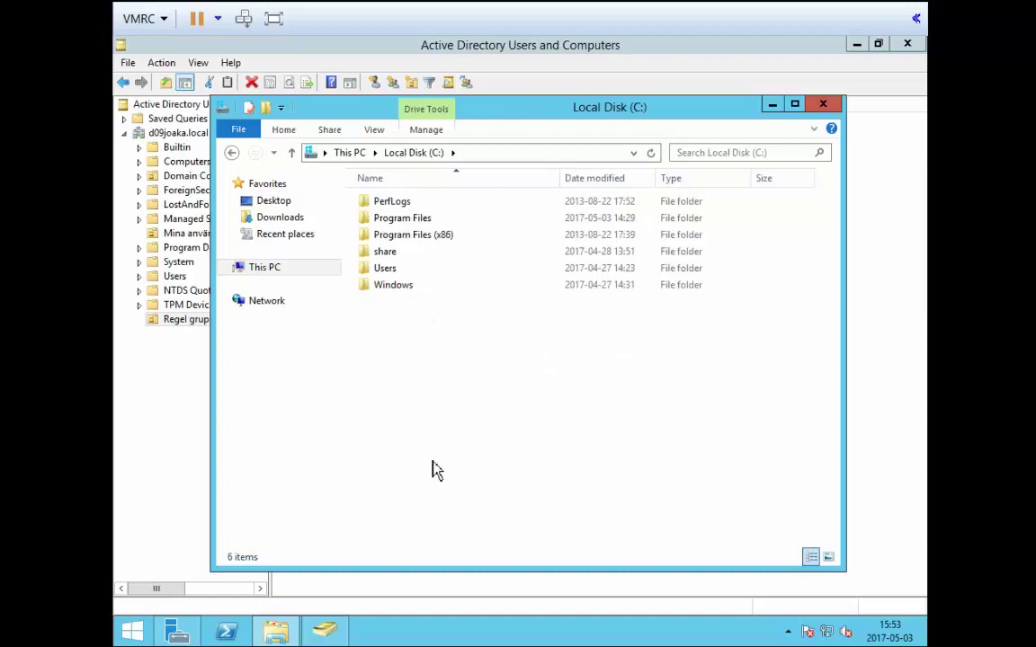
pyautogui.rightClick(409, 336)
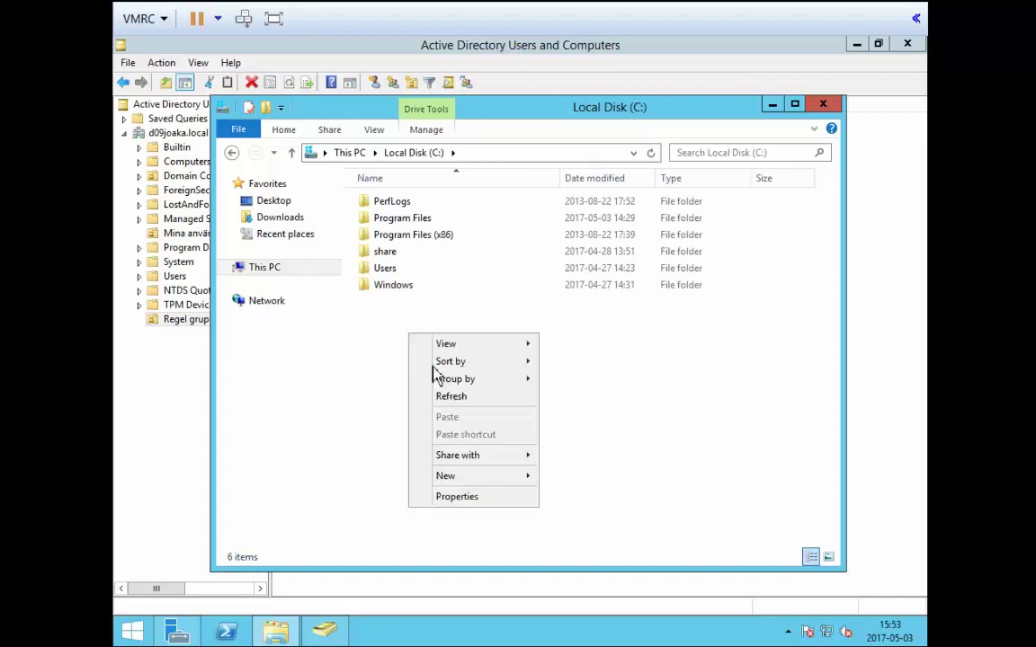
pyautogui.moveTo(477, 479)
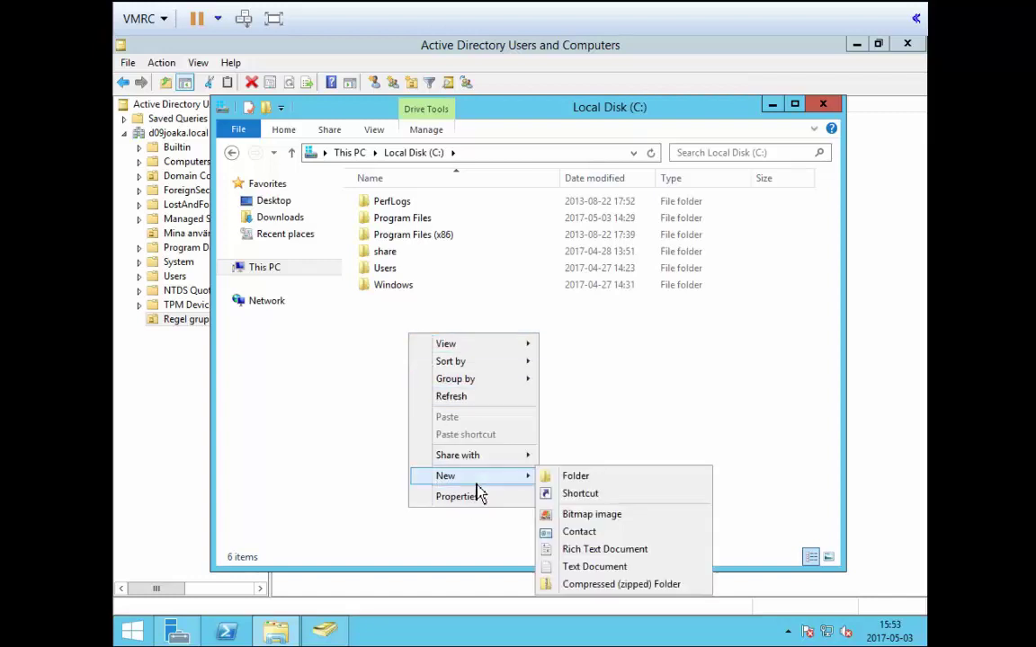
pyautogui.click(576, 479)
pyautogui.write('S')
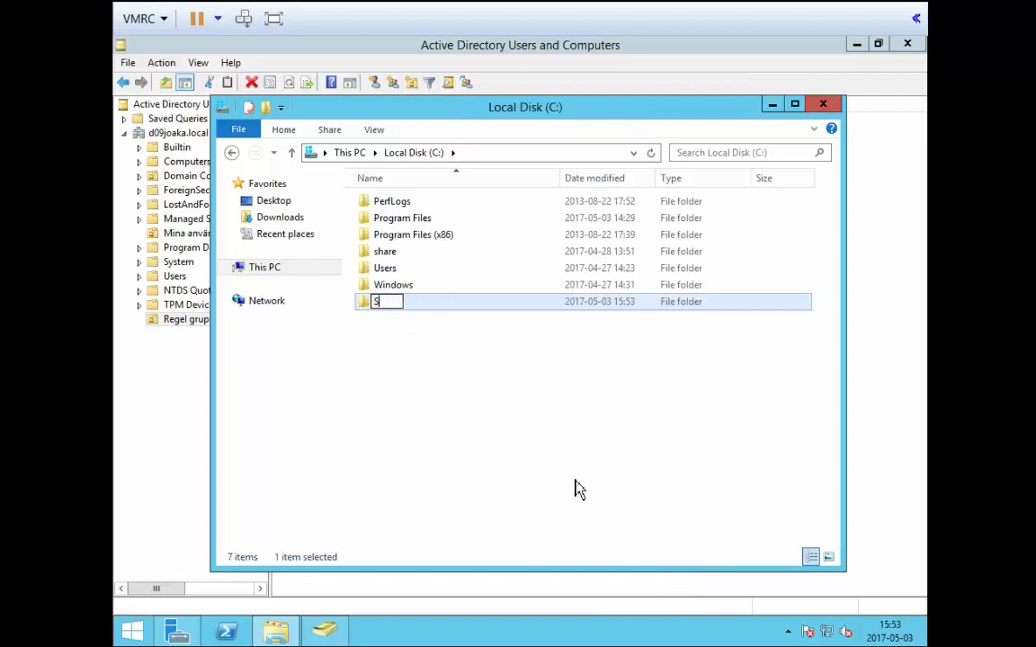
pyautogui.write('HARED')
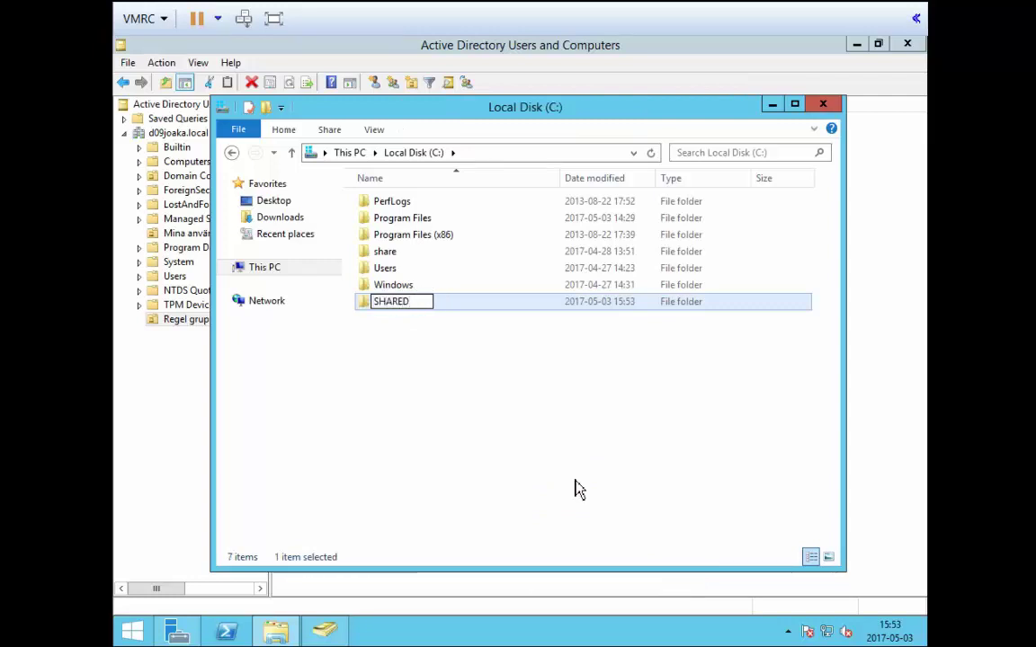
pyautogui.press('Return')
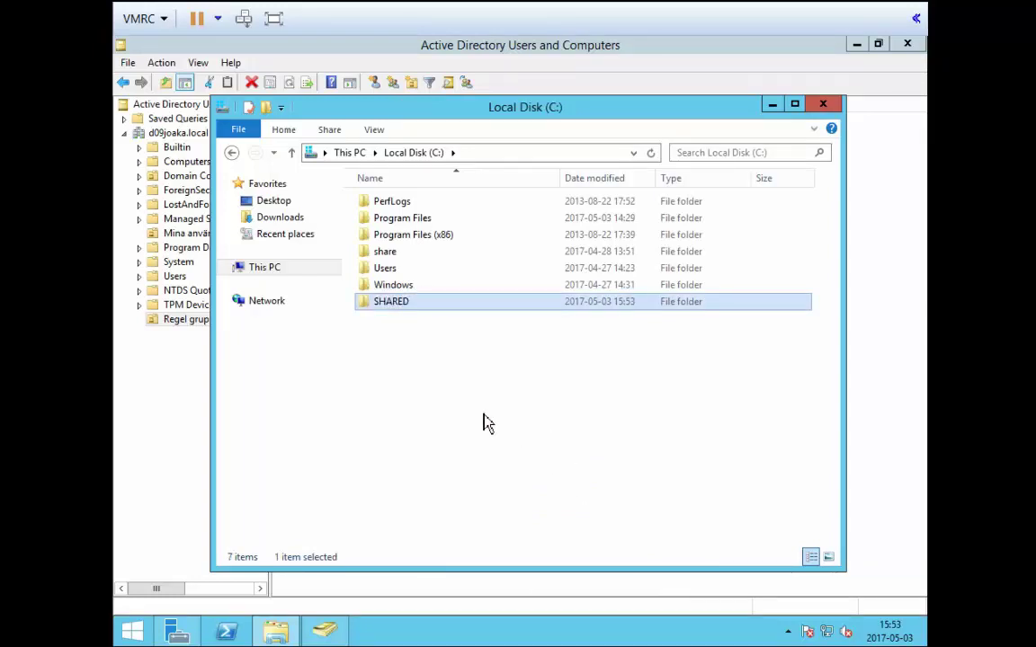
pyautogui.click(485, 423)
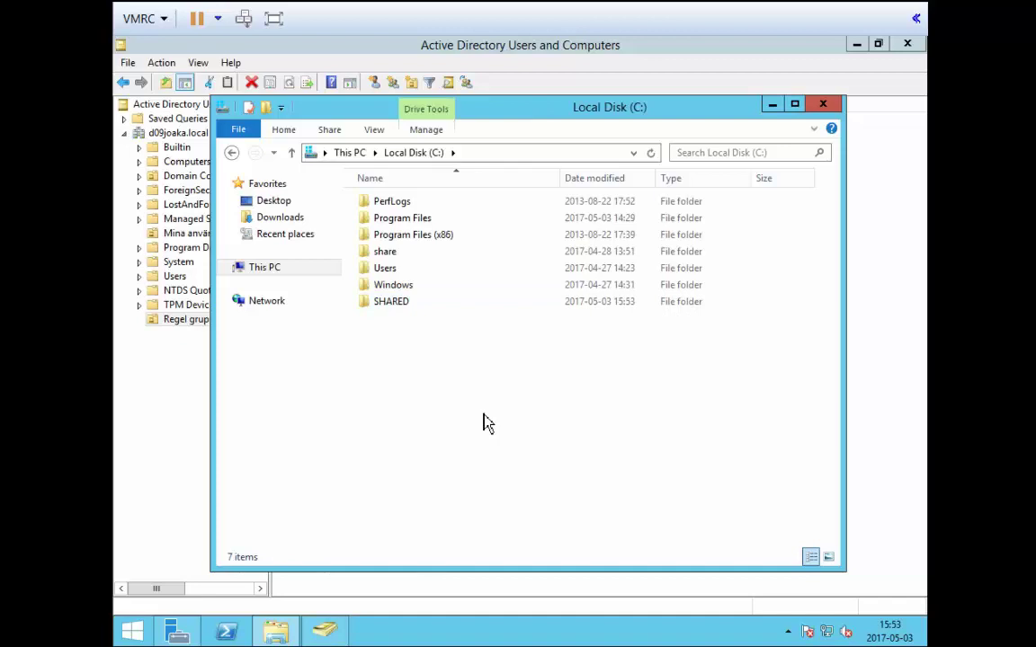
# Enable advanced sharing for the SHARED folder, keeping SHARED as the share name
pyautogui.click(394, 310)
pyautogui.rightClick(394, 311)
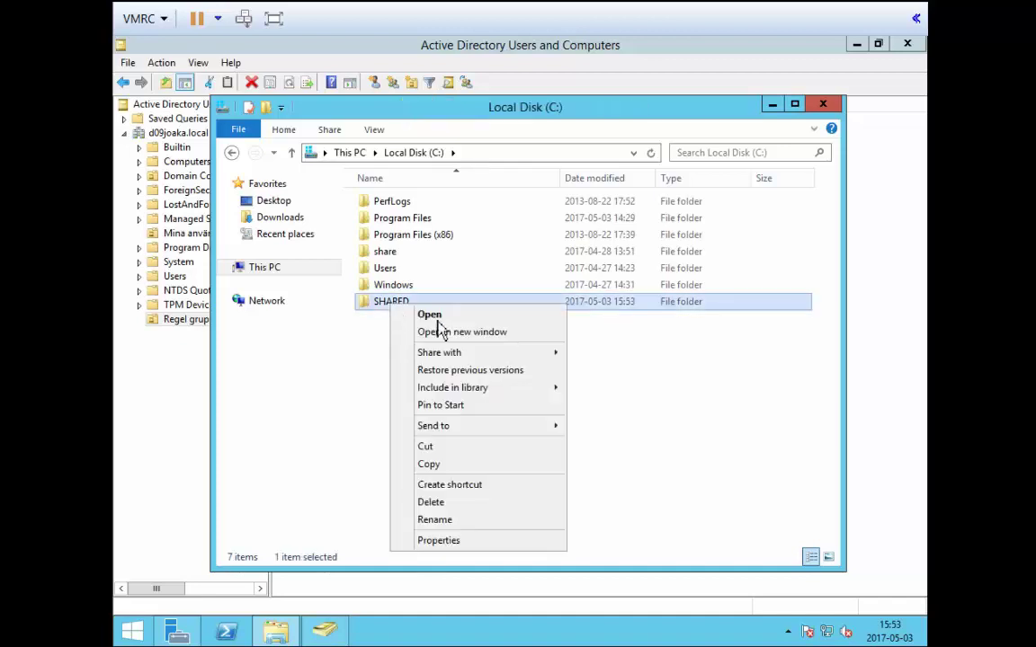
pyautogui.click(475, 541)
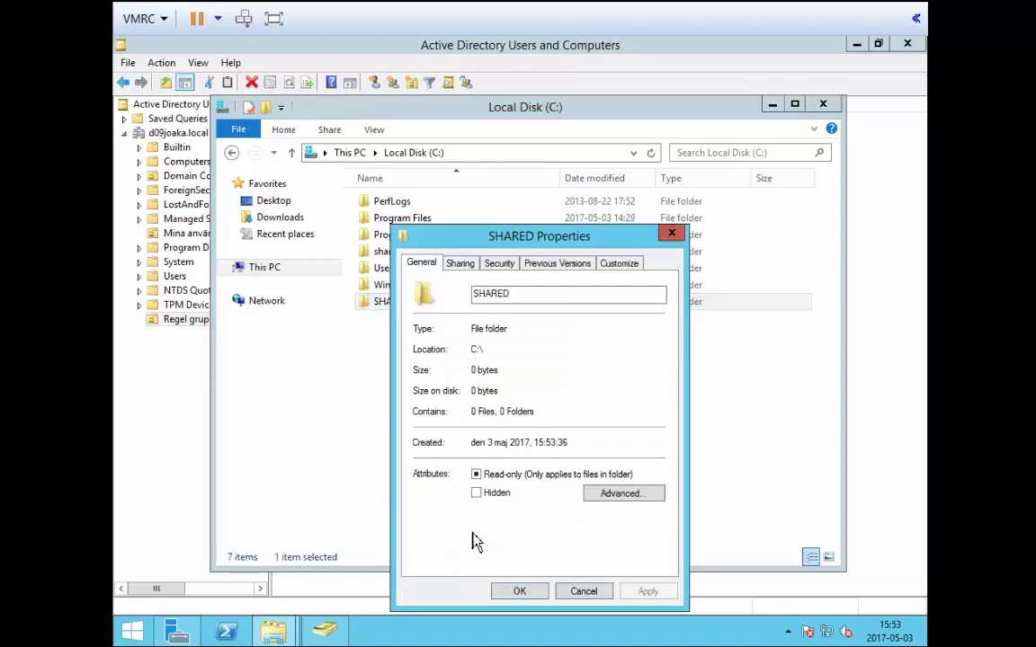
pyautogui.click(461, 265)
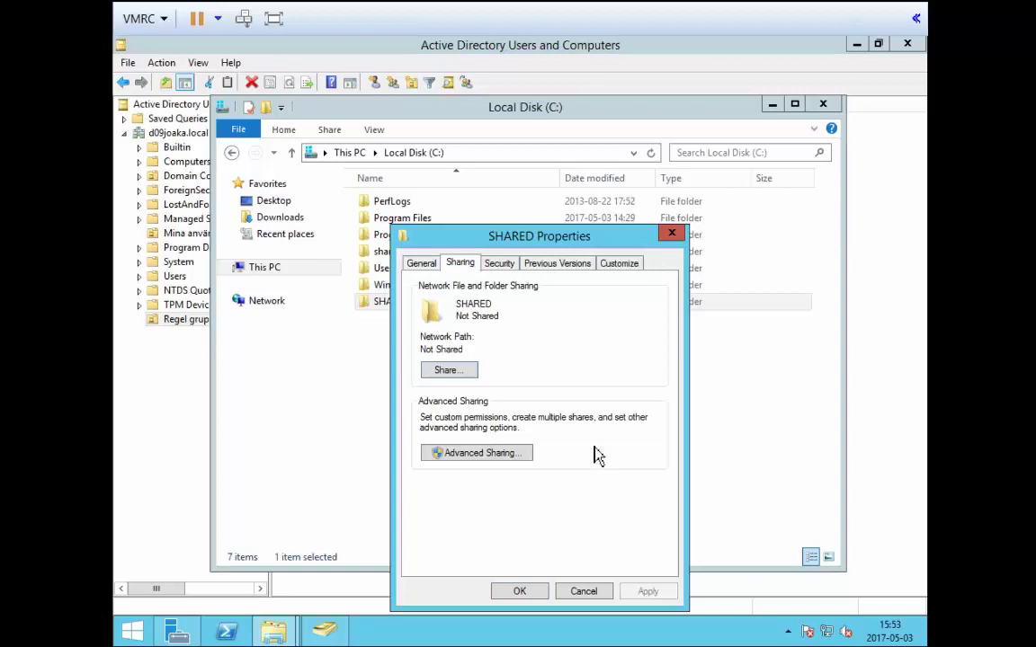
pyautogui.click(482, 455)
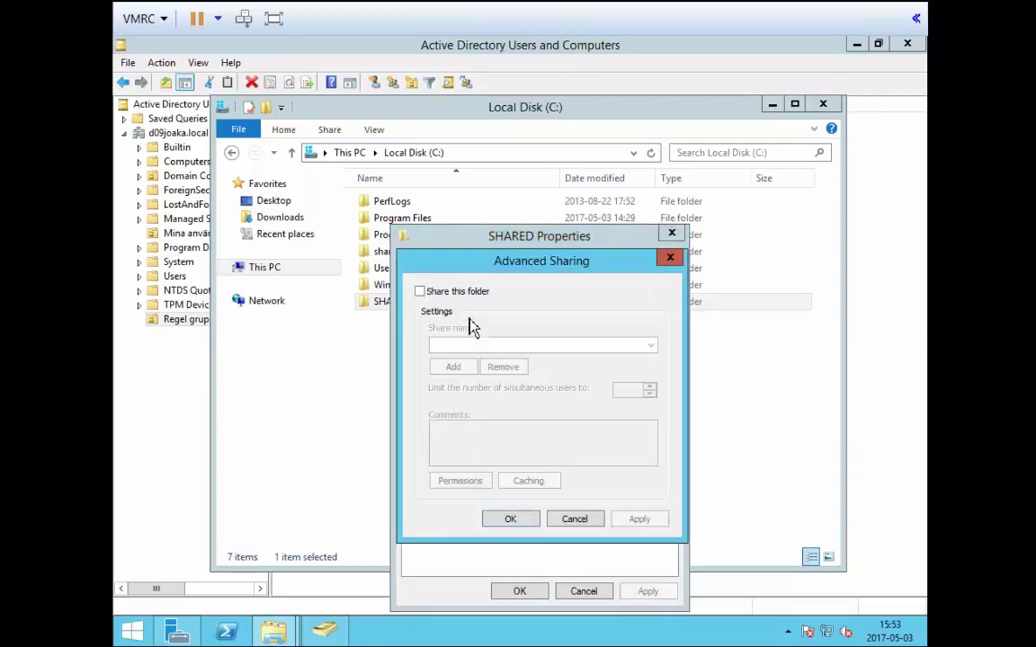
pyautogui.click(442, 296)
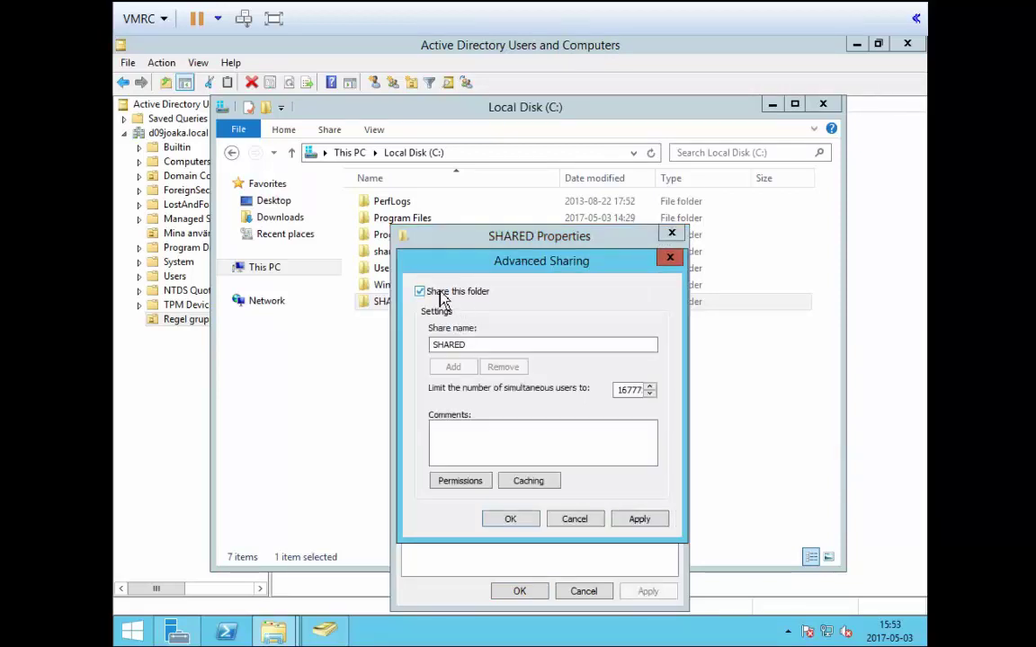
pyautogui.doubleClick(513, 349)
pyautogui.click(554, 349)
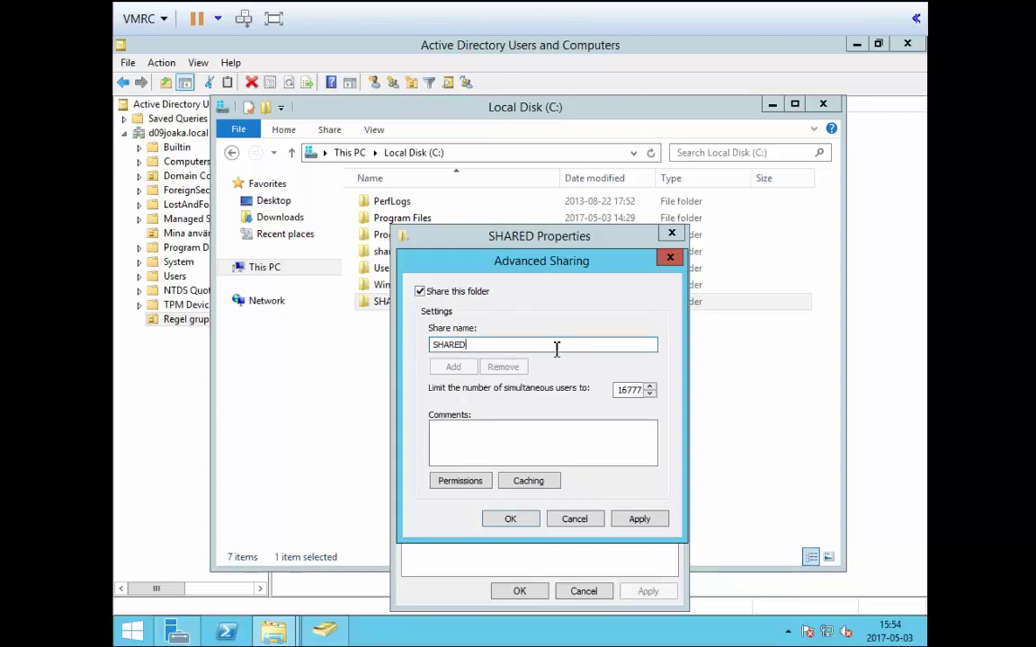
# Allow Everyone Full Control in the share permissions, apply the sharing settings and close the folder's properties
pyautogui.click(459, 483)
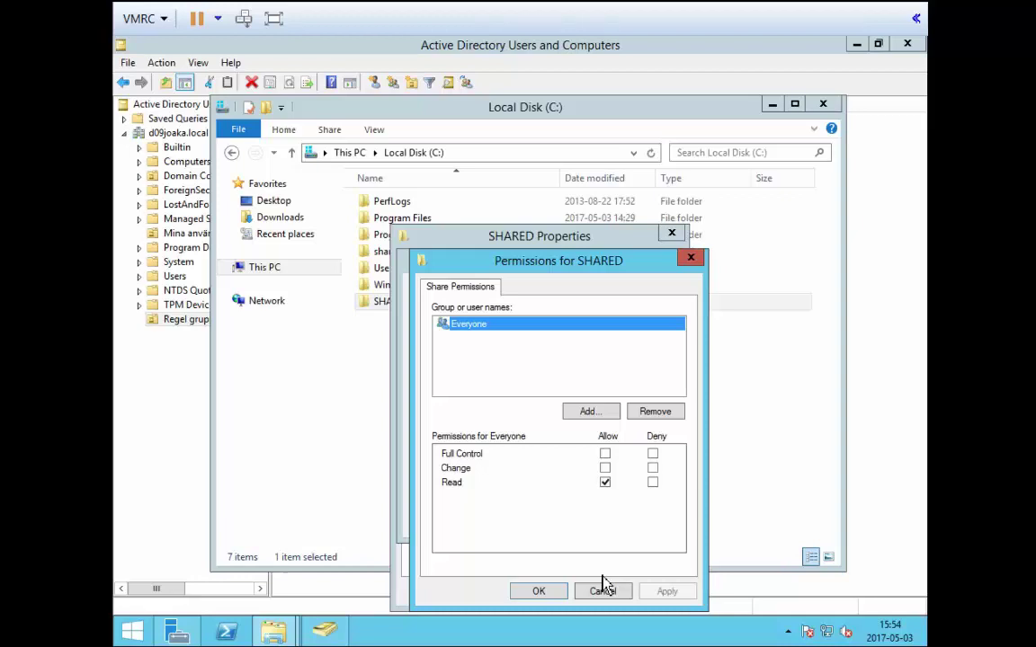
pyautogui.click(605, 454)
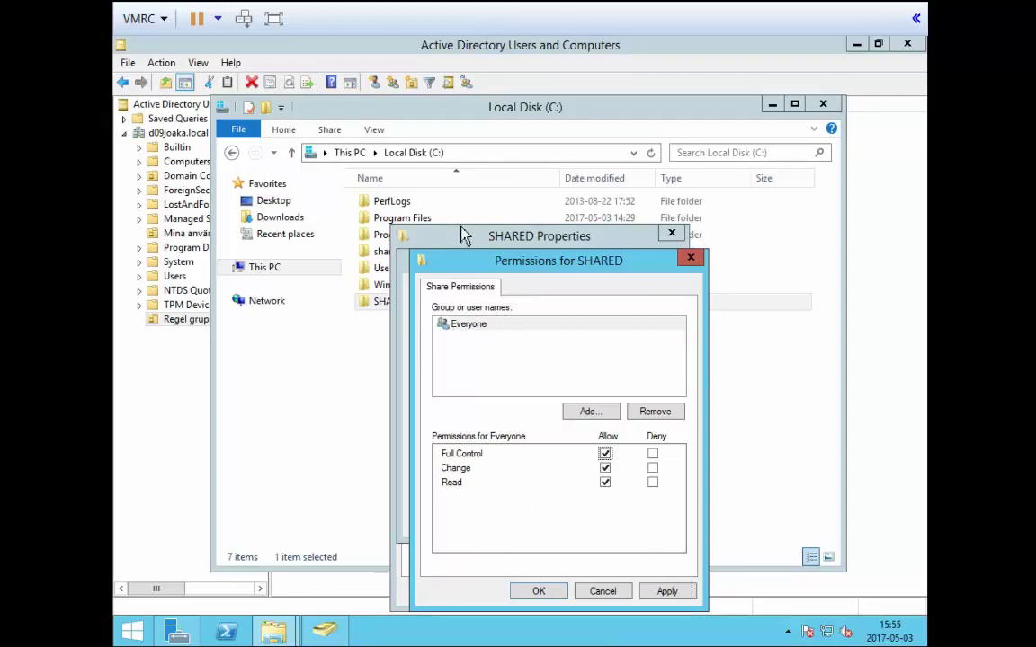
pyautogui.moveTo(508, 268); pyautogui.dragTo(492, 224)
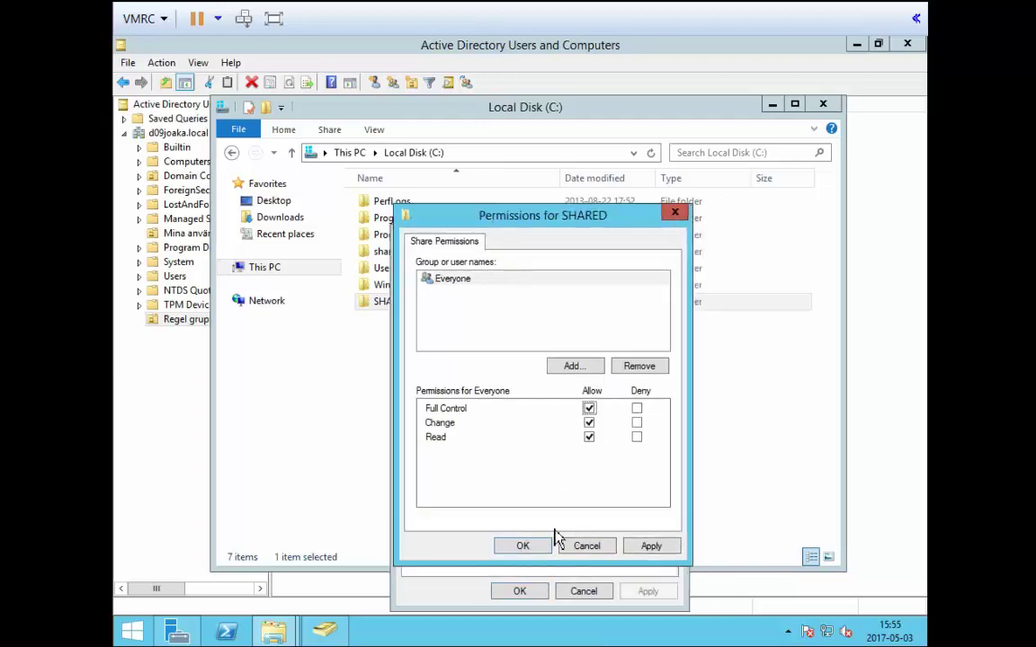
pyautogui.click(653, 549)
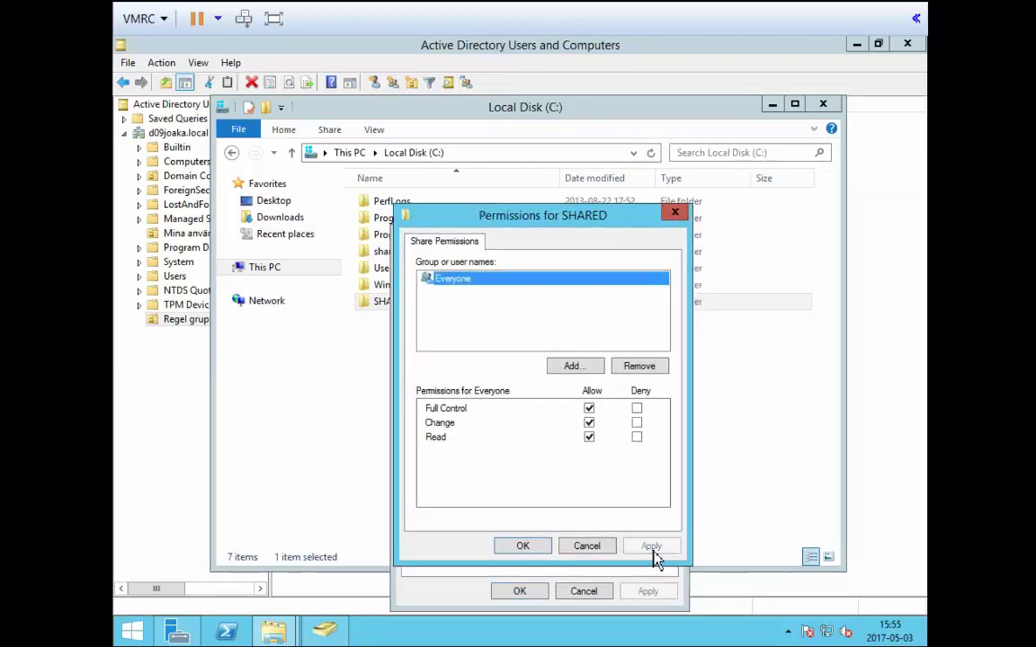
pyautogui.click(525, 549)
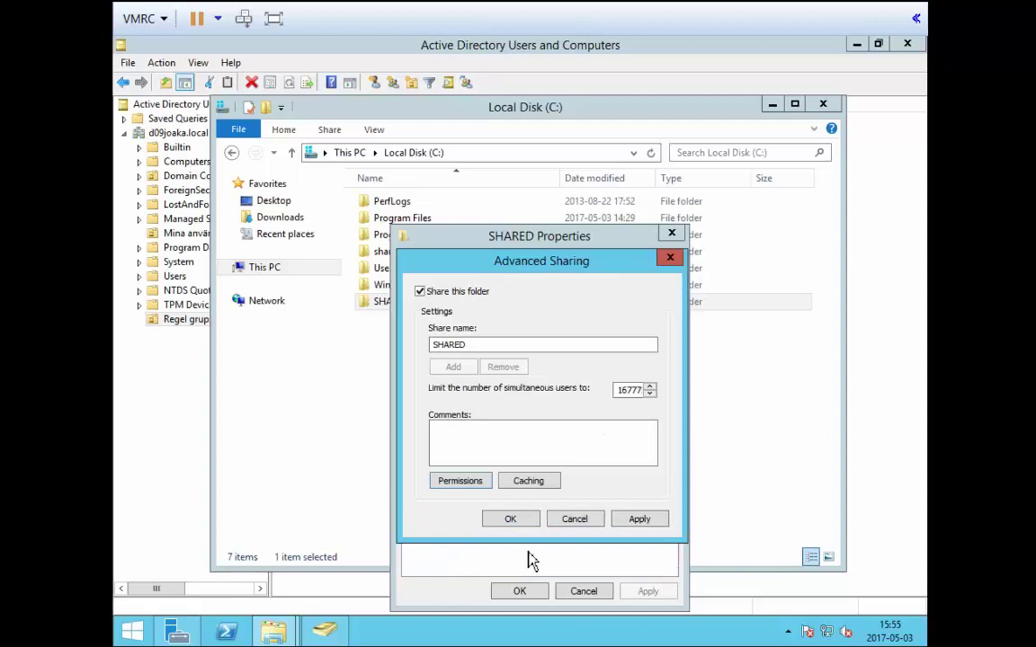
pyautogui.click(642, 524)
pyautogui.click(505, 525)
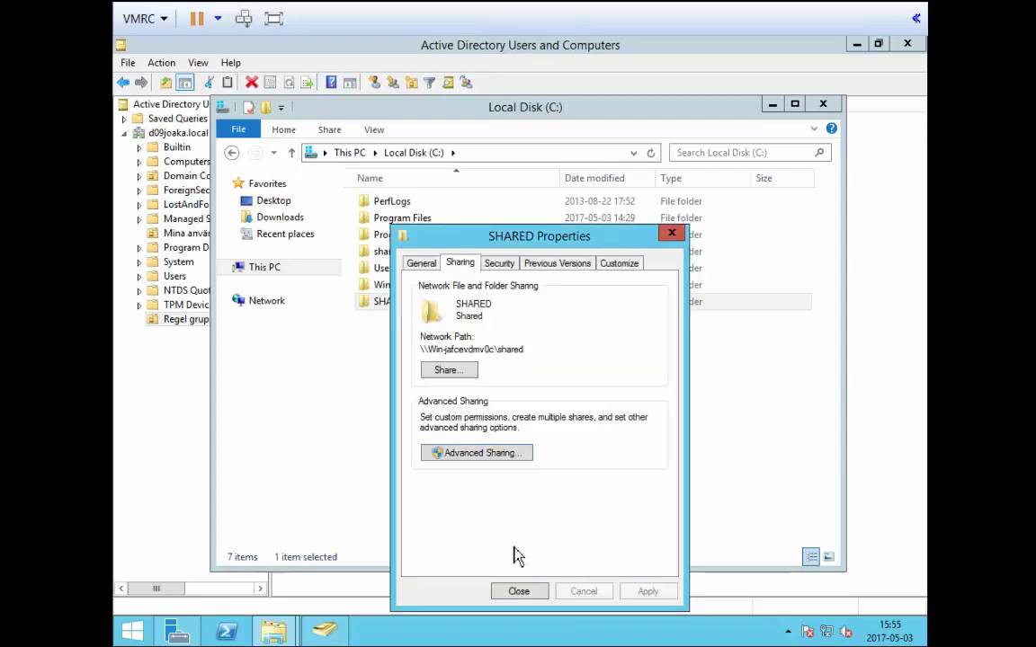
pyautogui.click(519, 595)
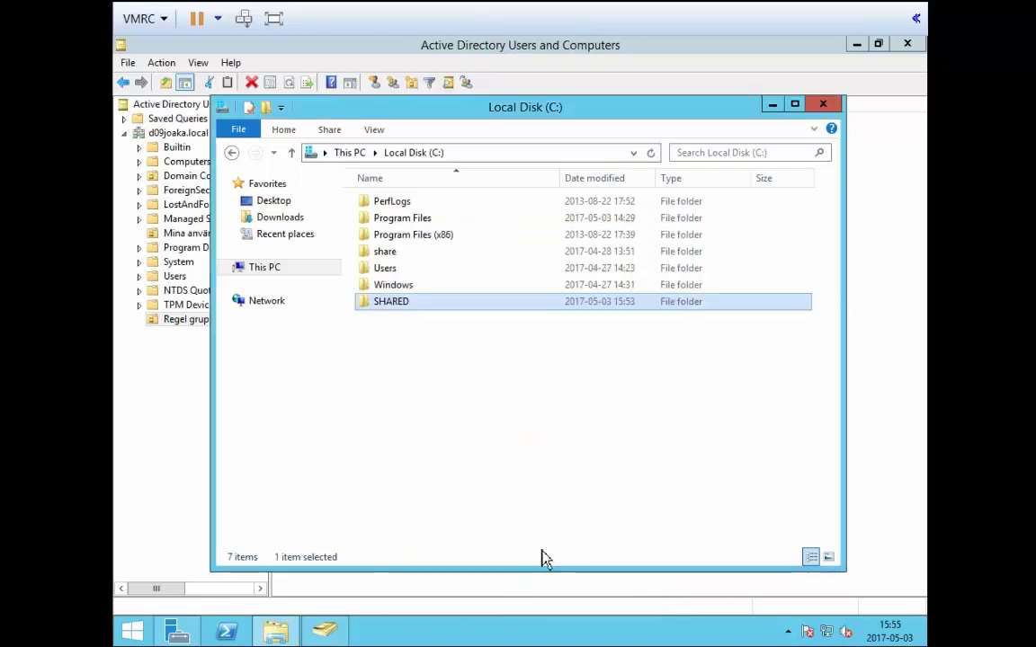
pyautogui.click(436, 356)
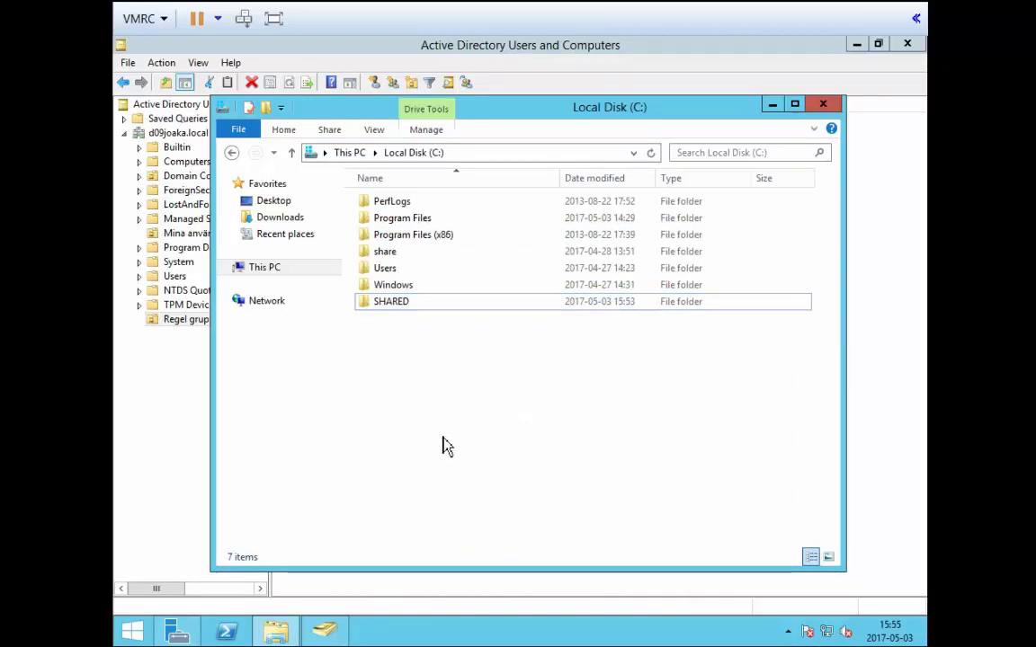
# Examine the SHARED folder's security permissions for CREATOR OWNER, Administrators and Users
pyautogui.rightClick(392, 309)
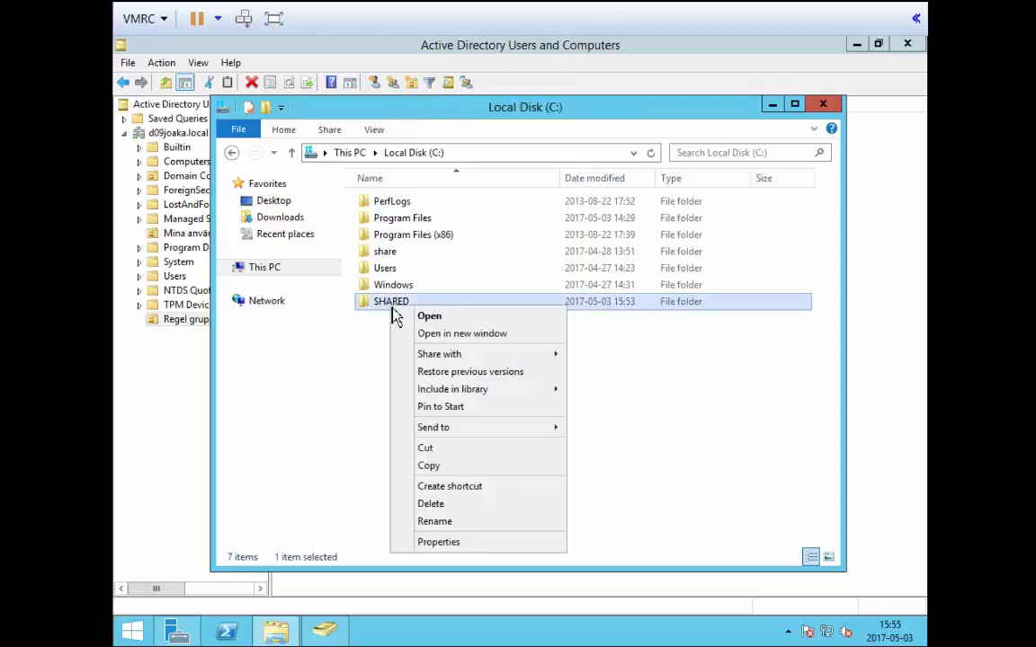
pyautogui.click(468, 543)
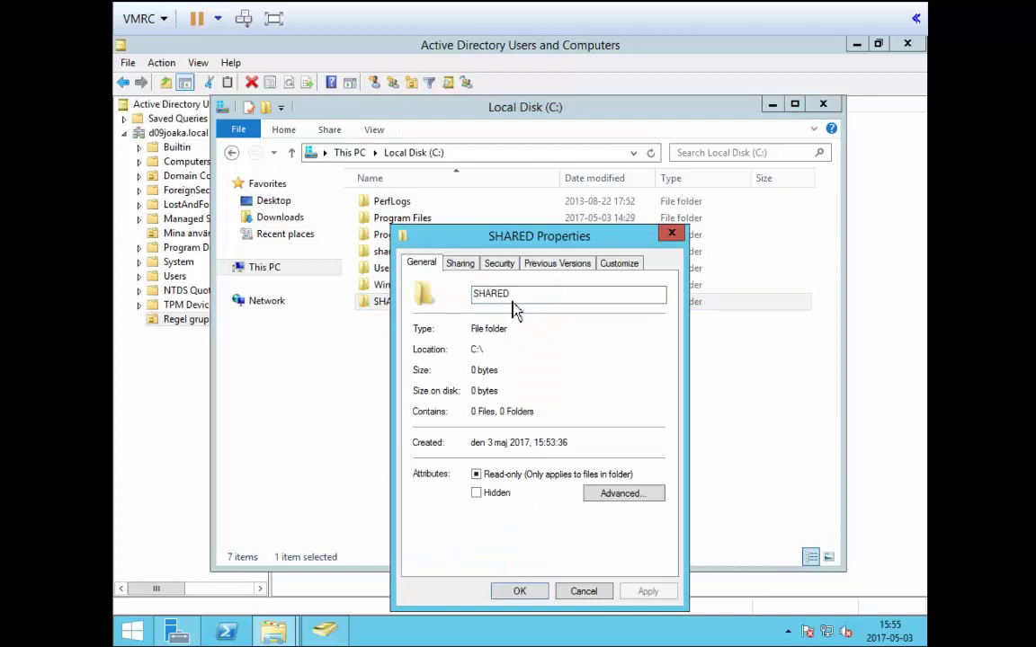
pyautogui.click(500, 263)
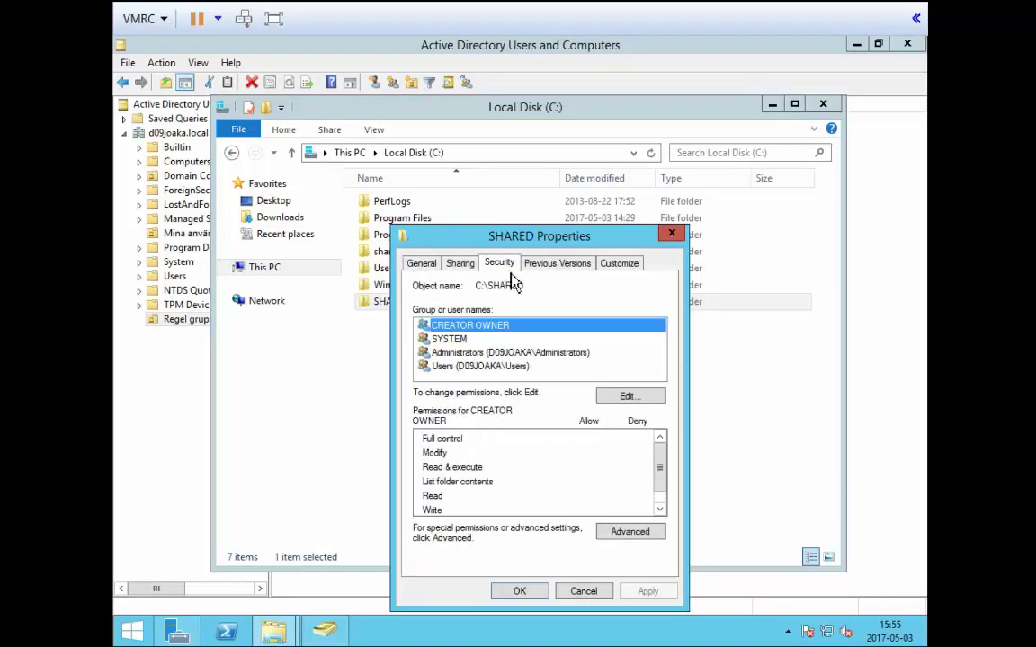
pyautogui.moveTo(517, 240); pyautogui.dragTo(507, 99)
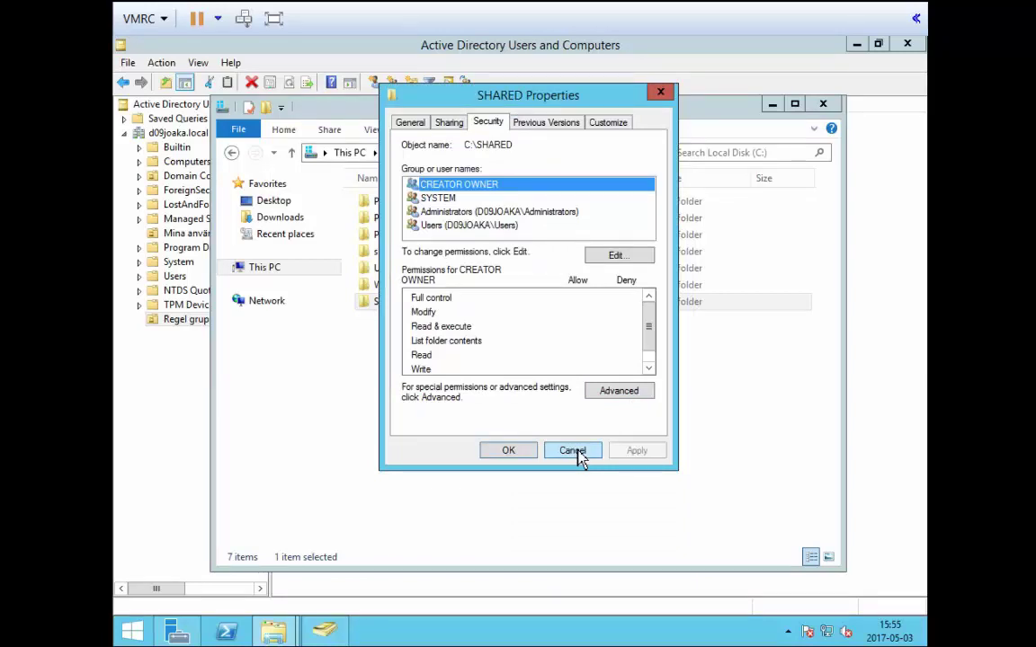
pyautogui.click(650, 365)
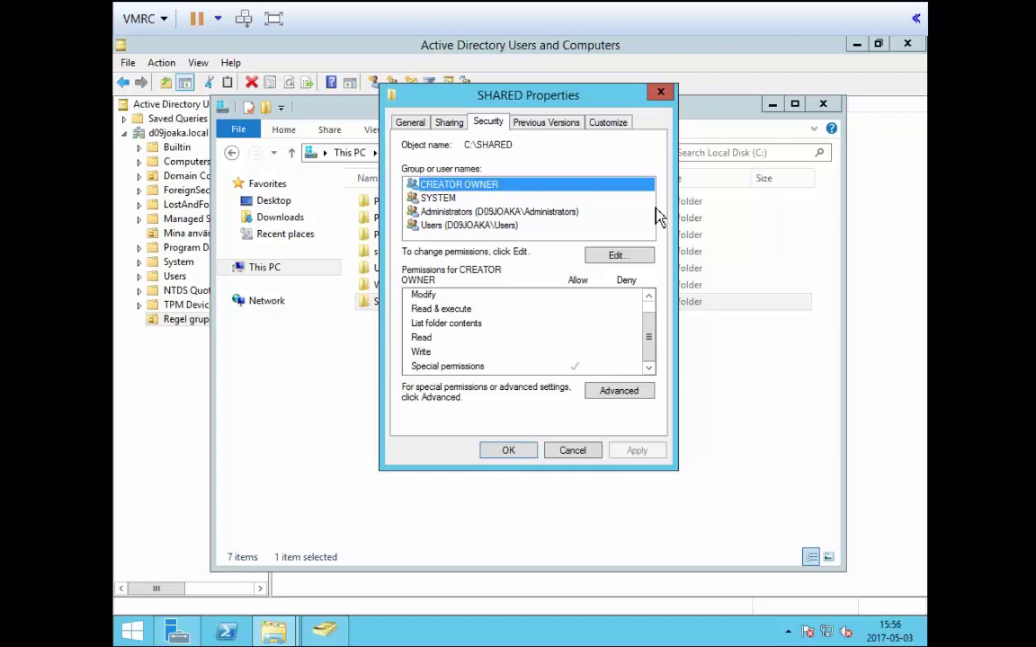
pyautogui.click(460, 216)
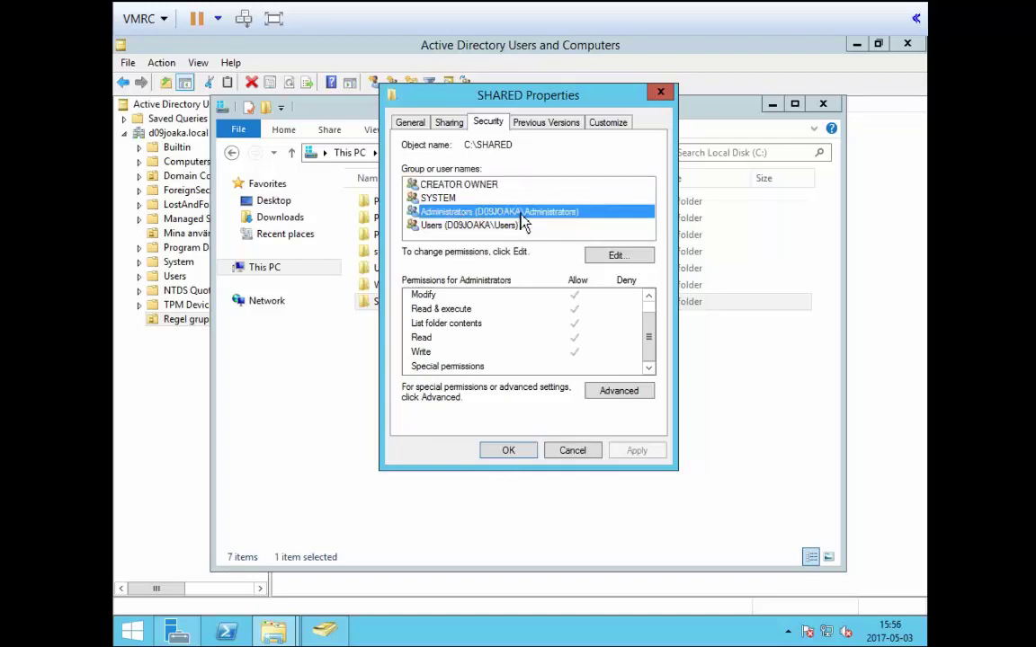
pyautogui.click(493, 226)
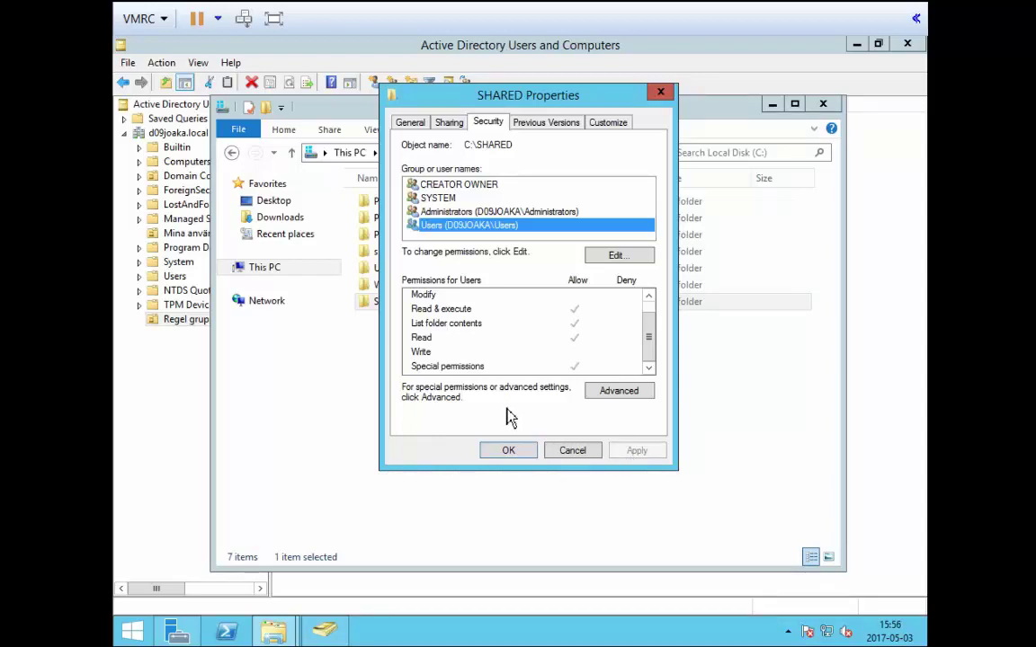
# Open the SHARED folder's advanced security settings and disable inheritance, converting the inherited permissions into explicit permissions on this object
pyautogui.click(621, 398)
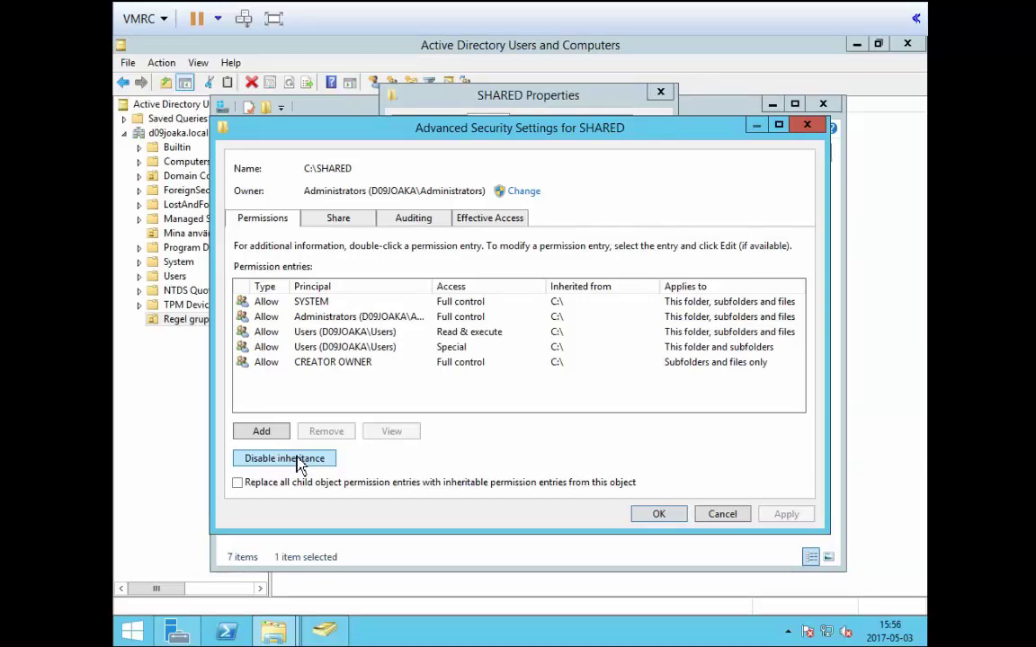
pyautogui.click(324, 303)
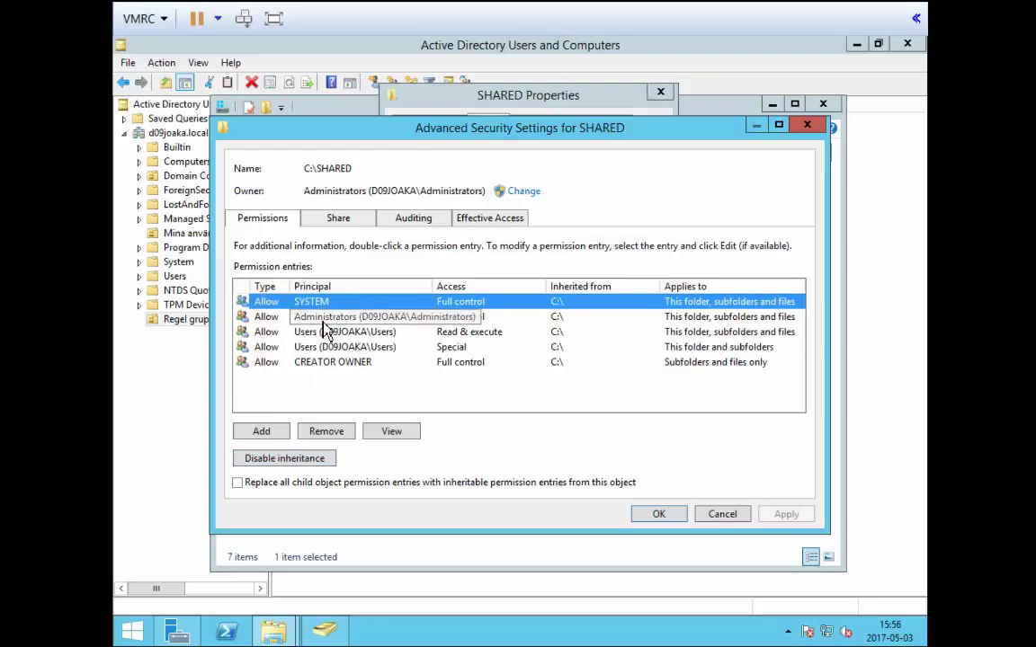
pyautogui.click(323, 318)
pyautogui.click(323, 331)
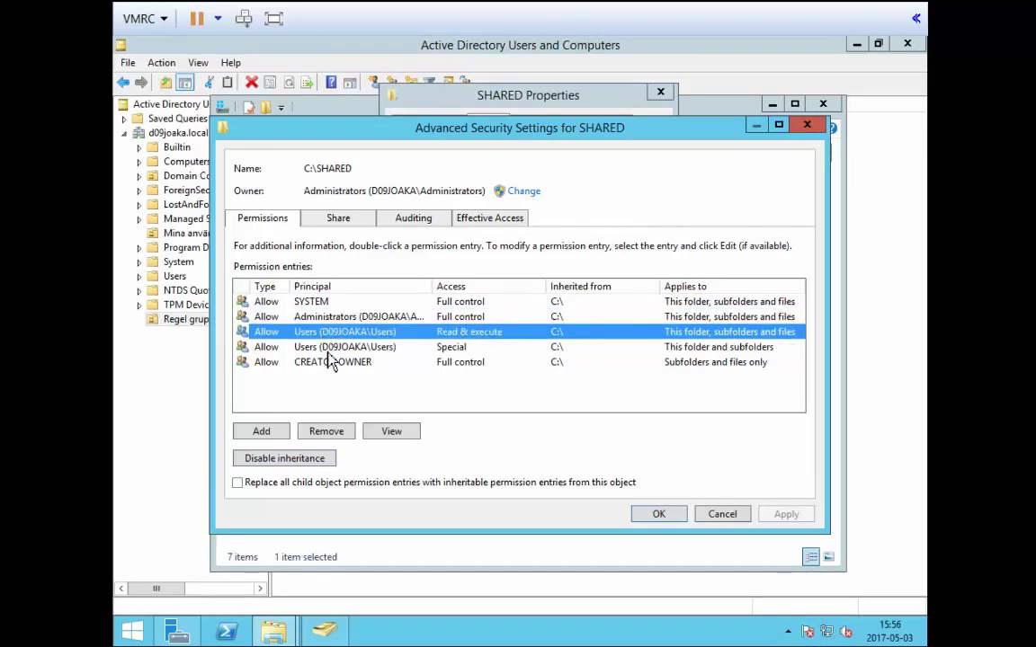
pyautogui.click(325, 347)
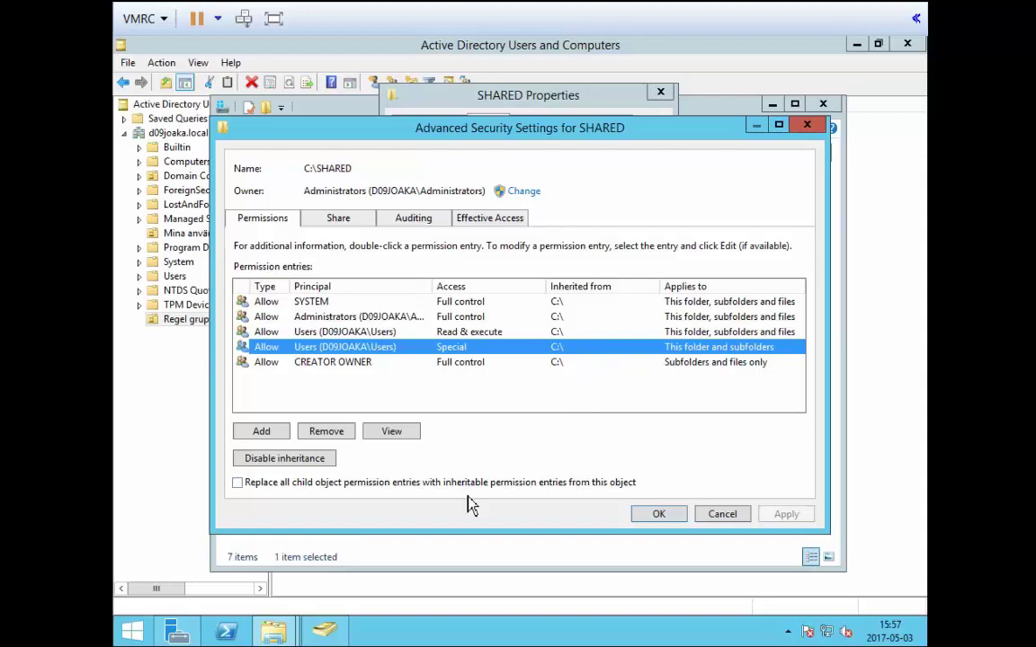
pyautogui.click(303, 463)
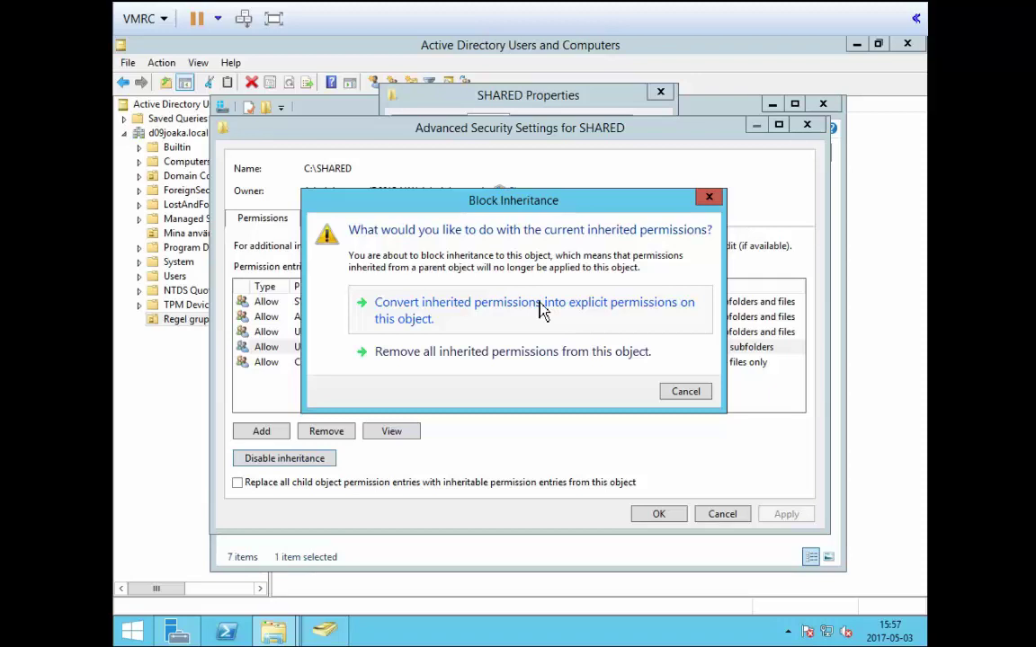
pyautogui.moveTo(555, 203); pyautogui.dragTo(533, 412)
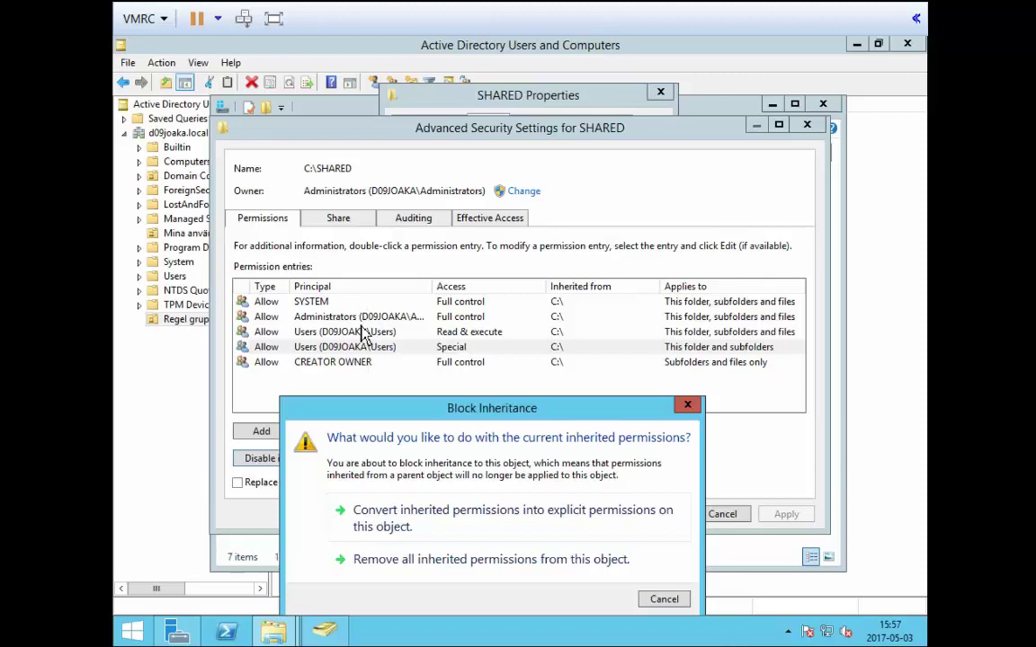
pyautogui.moveTo(406, 419); pyautogui.dragTo(416, 365)
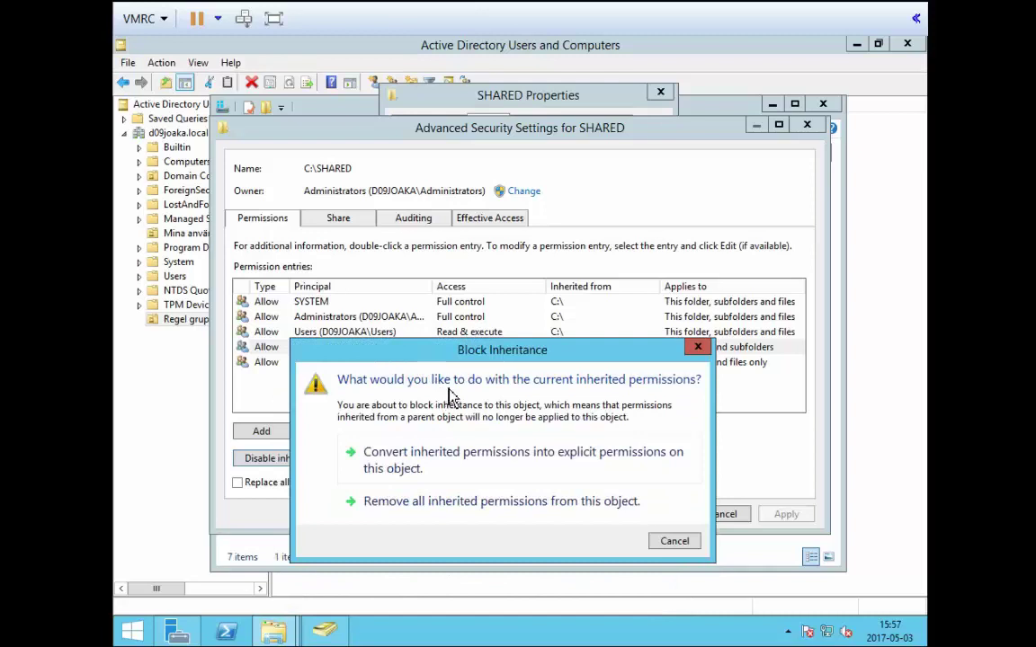
pyautogui.click(485, 470)
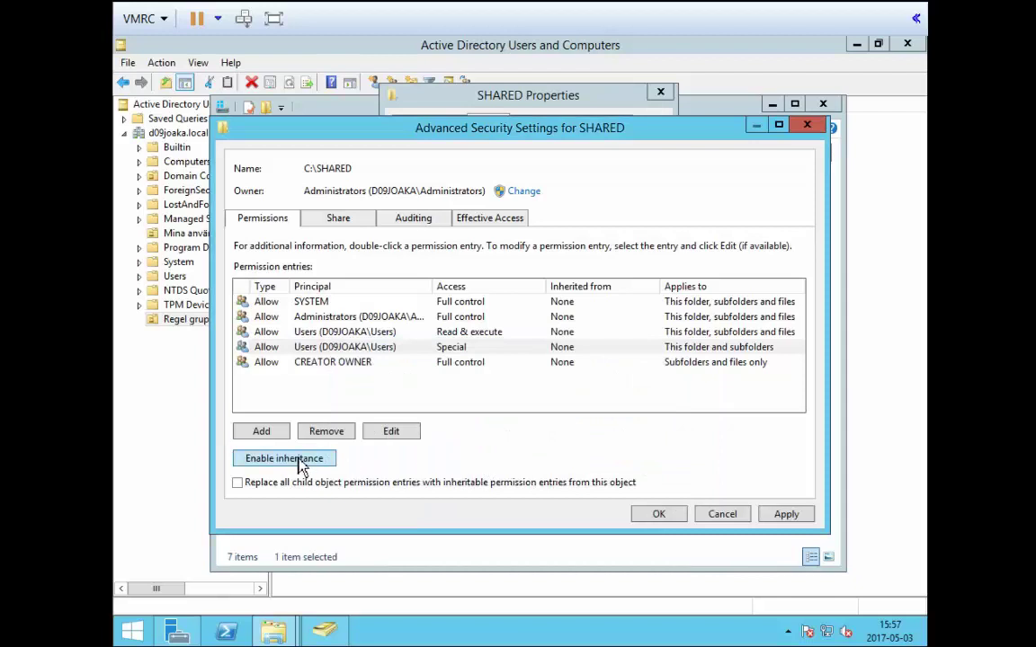
# Remove both Users permission entries and the CREATOR OWNER entry from the SHARED folder, and apply the change
pyautogui.click(585, 304)
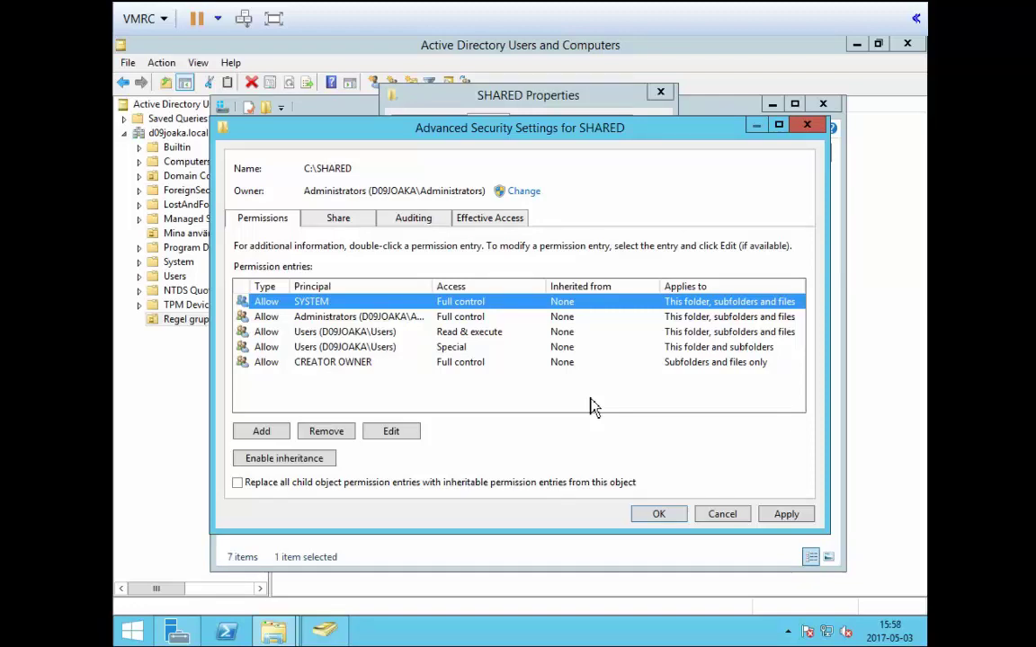
pyautogui.click(364, 348)
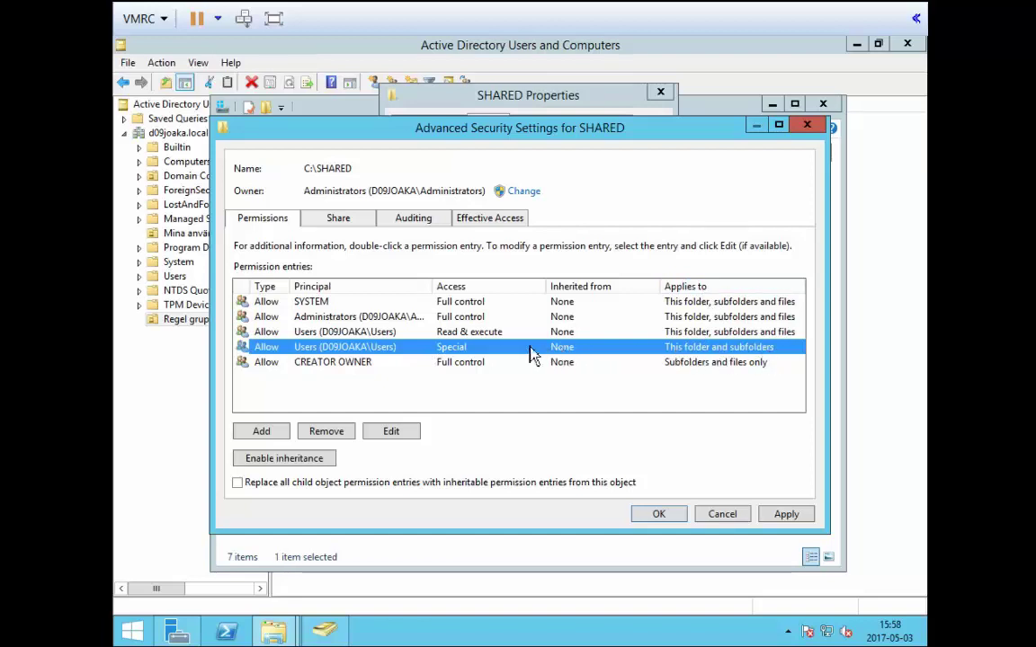
pyautogui.click(365, 334)
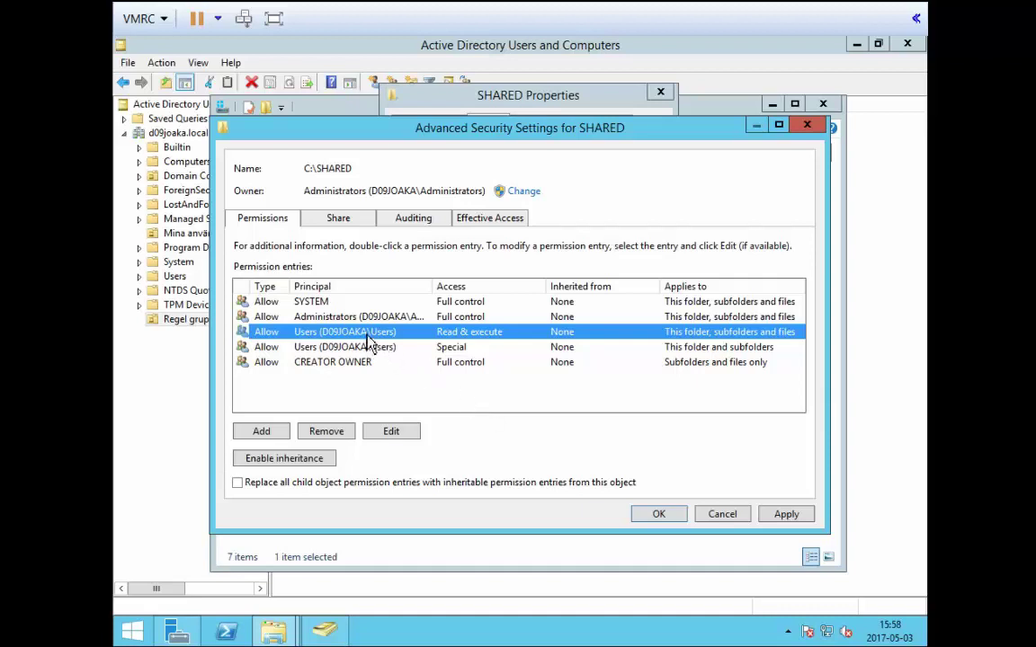
pyautogui.click(317, 432)
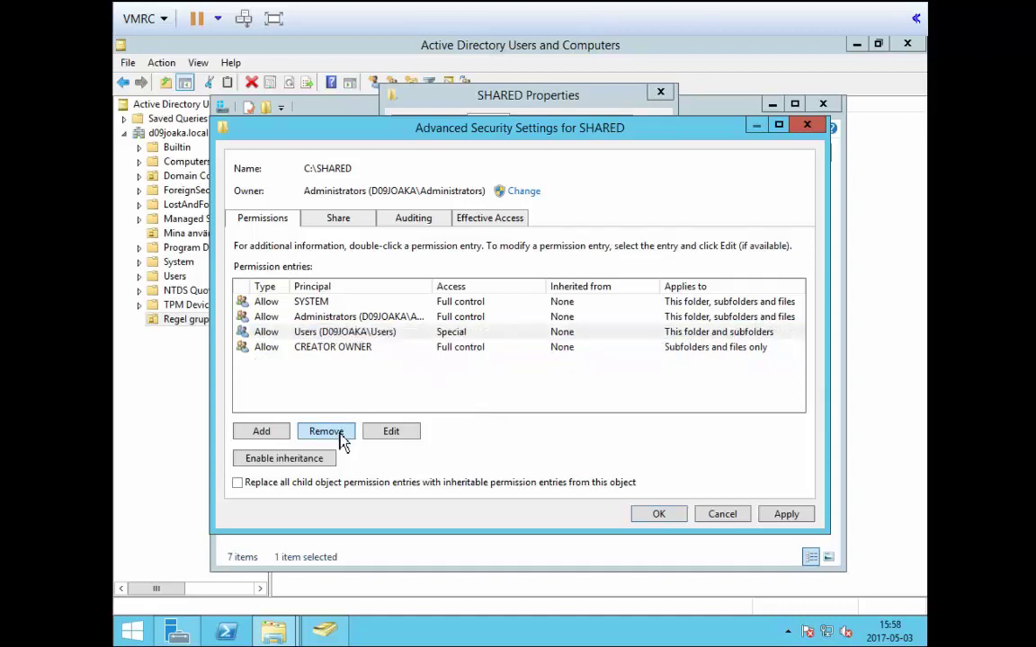
pyautogui.click(331, 335)
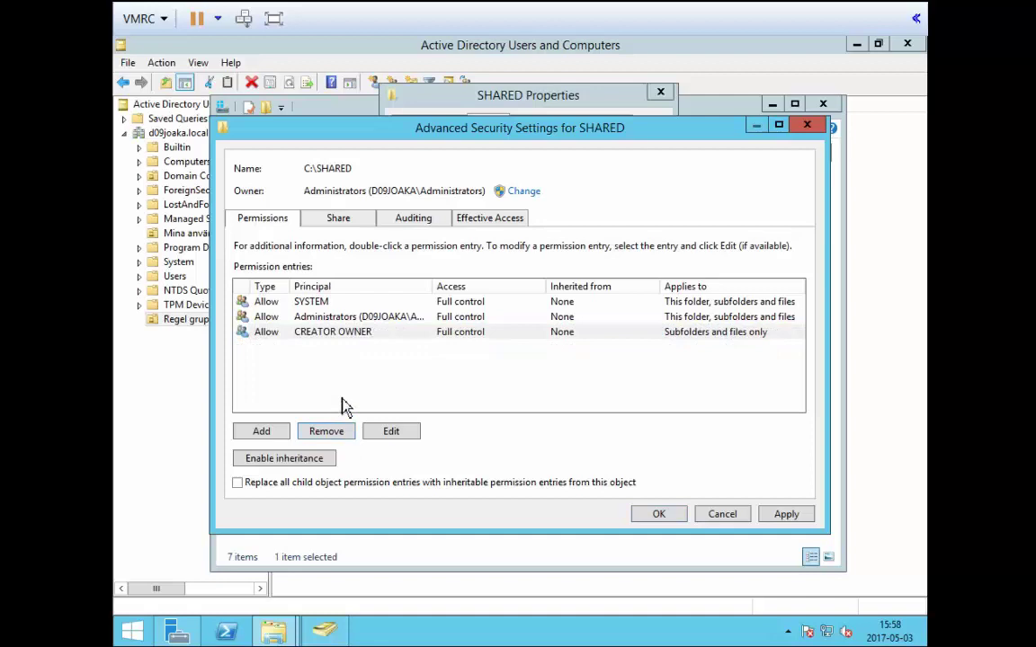
pyautogui.click(346, 332)
pyautogui.click(331, 433)
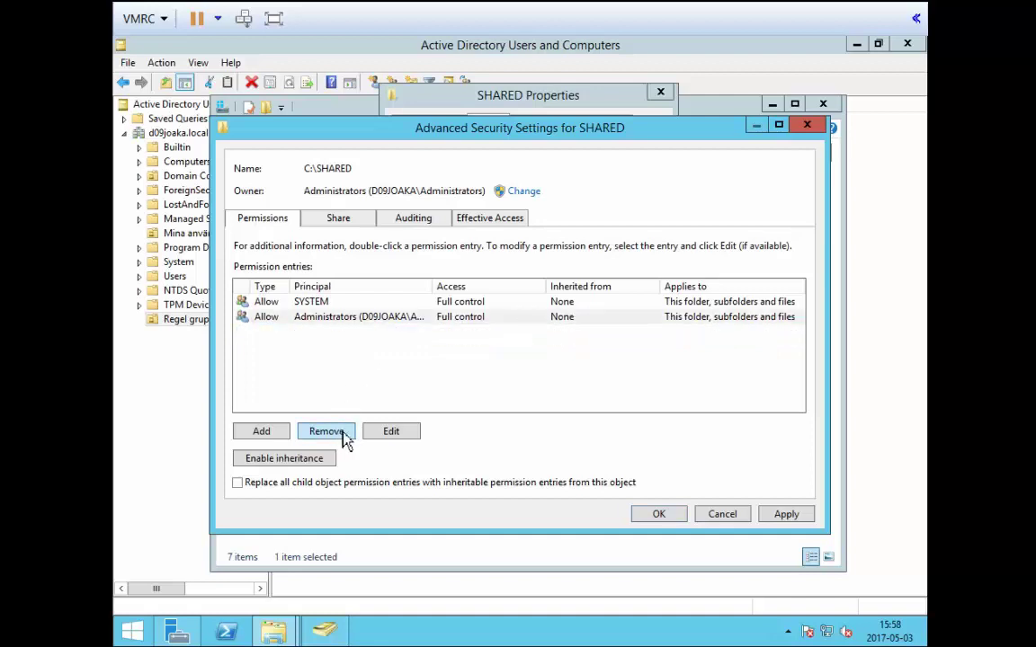
pyautogui.click(516, 389)
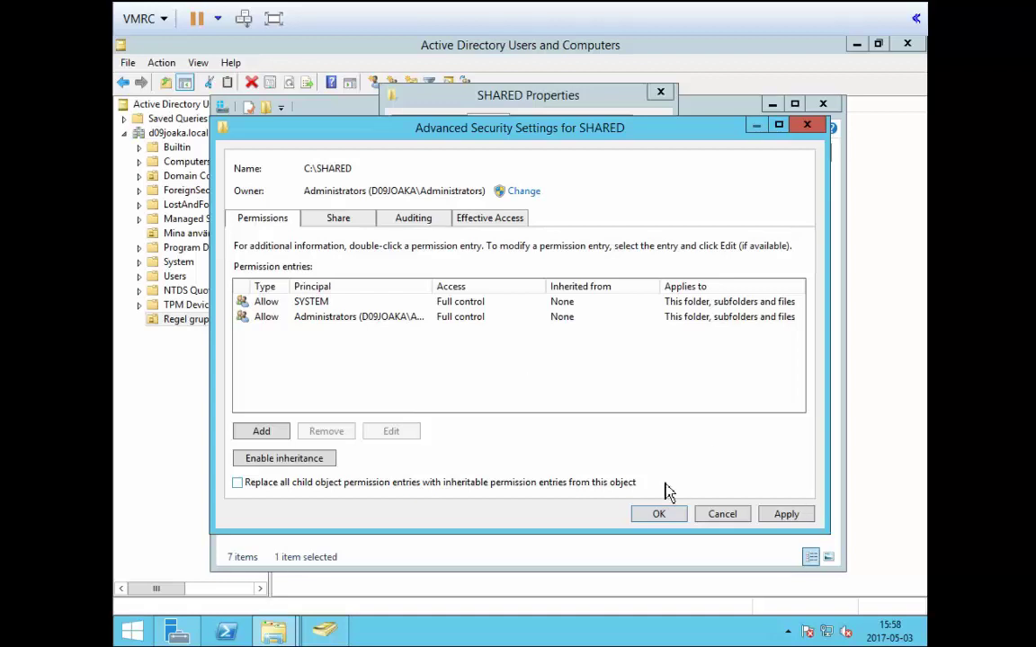
pyautogui.click(799, 519)
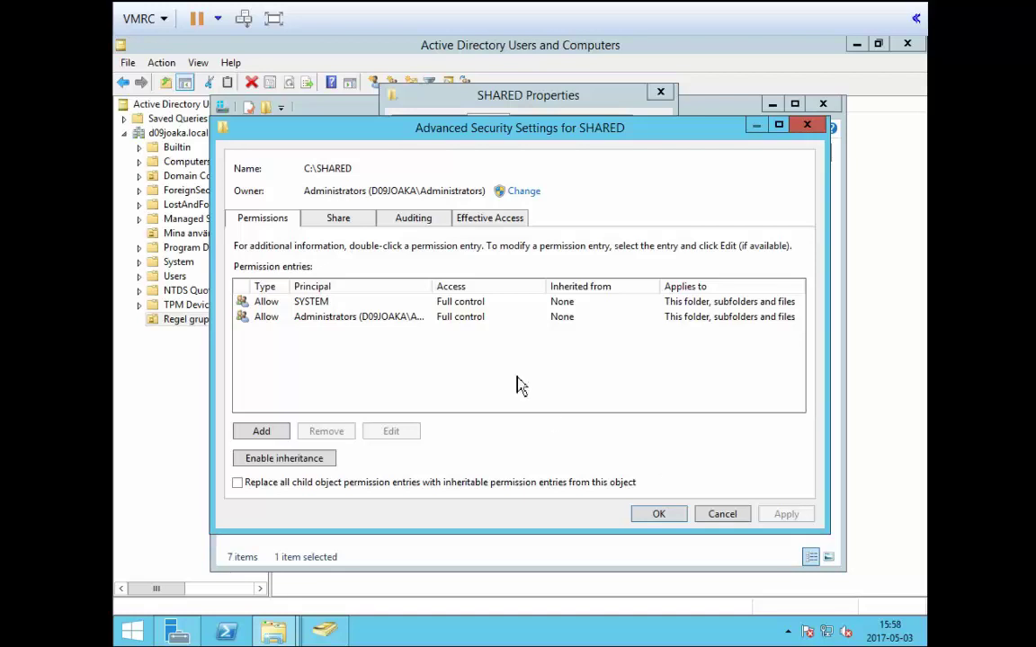
# Add a permission entry for SHARED, searching for names starting with "share" and choosing the Share_SHARED_ALL_RW group as principal
pyautogui.click(269, 436)
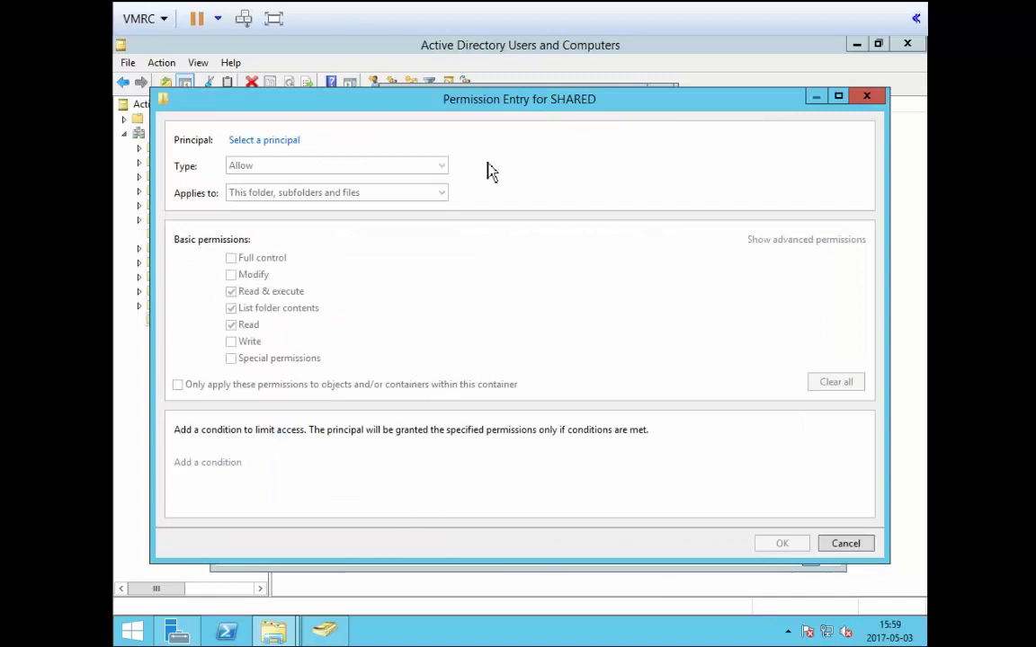
pyautogui.moveTo(467, 101); pyautogui.dragTo(468, 77)
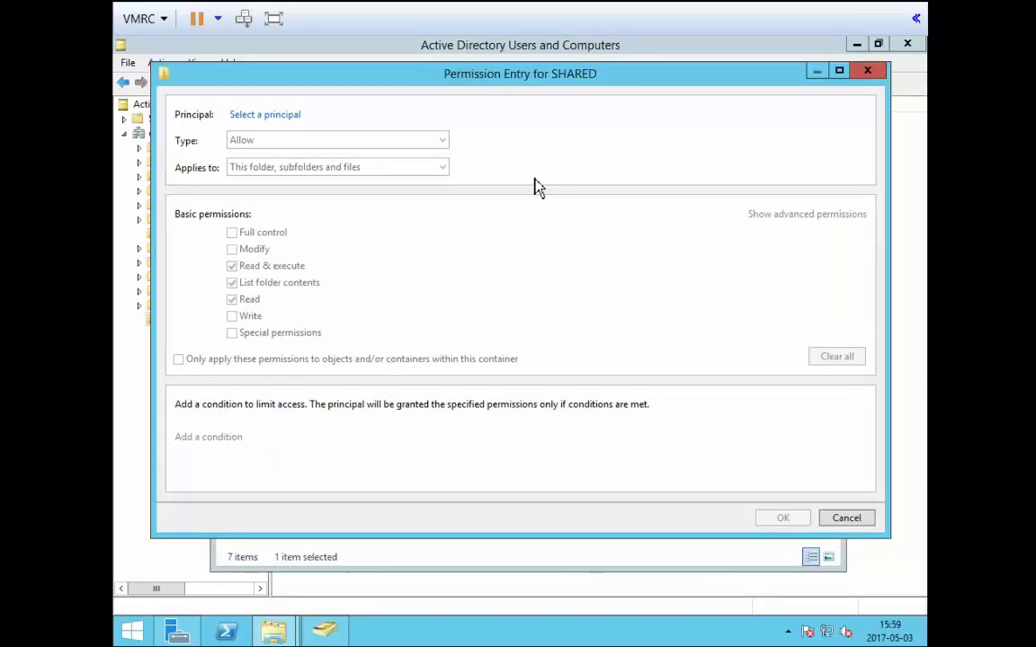
pyautogui.click(257, 120)
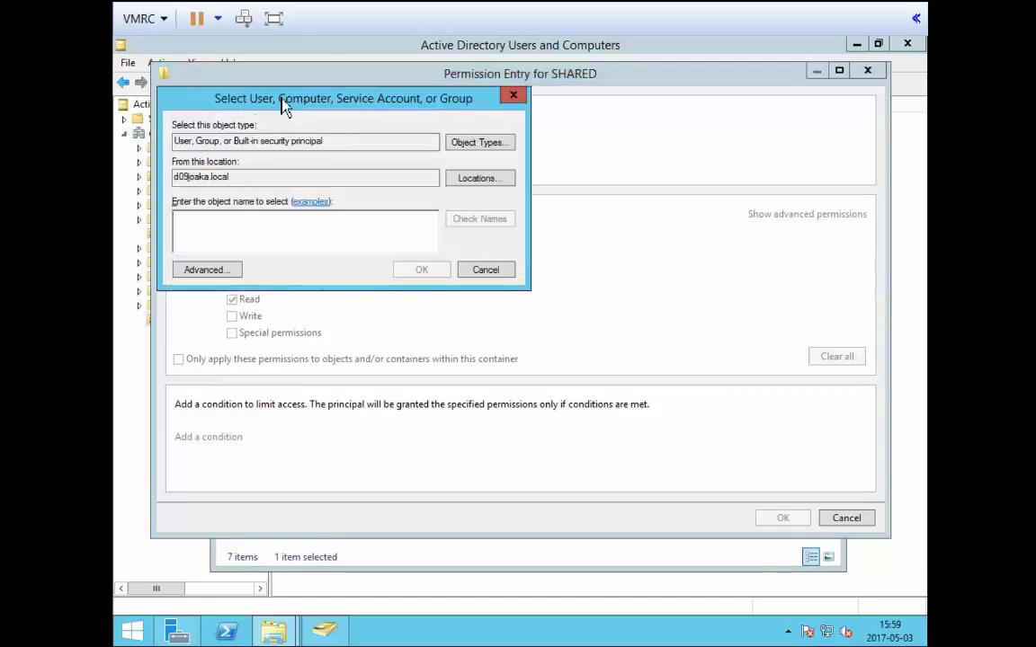
pyautogui.moveTo(283, 101); pyautogui.dragTo(373, 192)
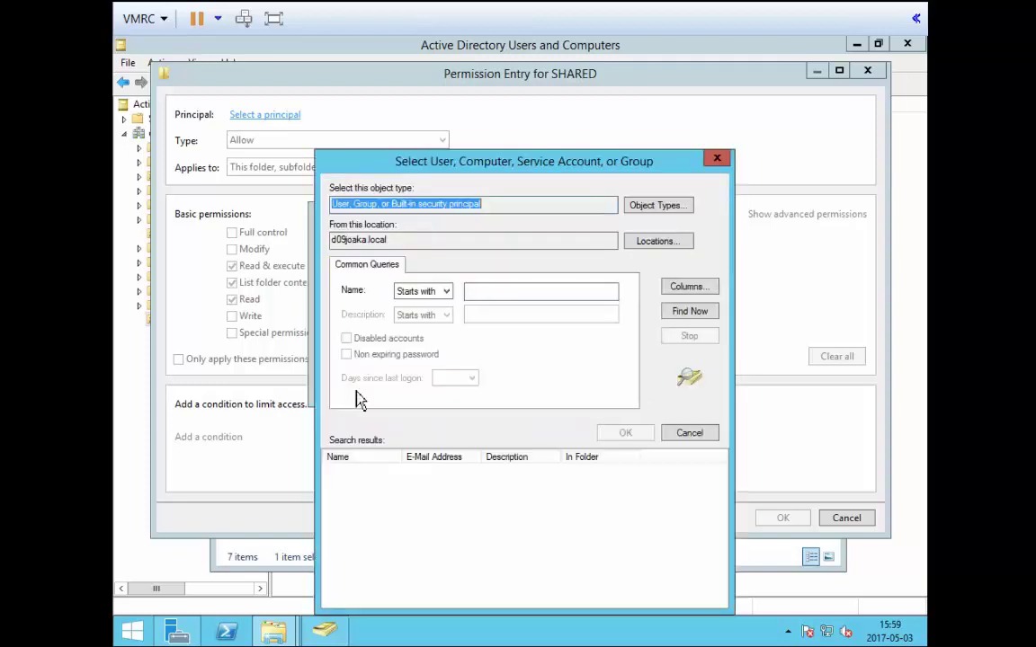
pyautogui.moveTo(459, 155); pyautogui.dragTo(440, 41)
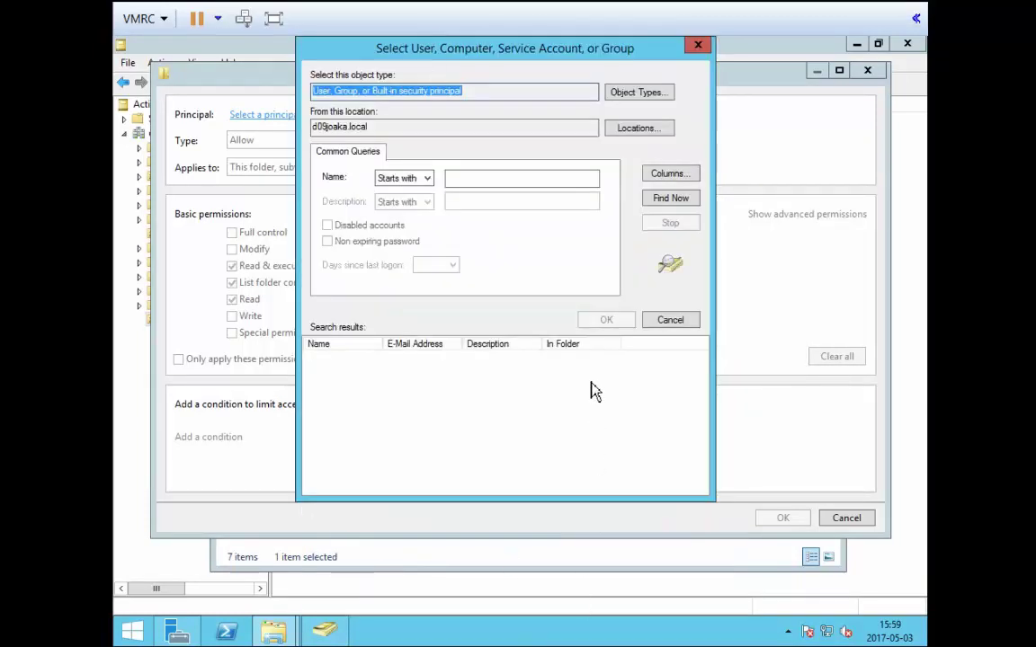
pyautogui.click(462, 179)
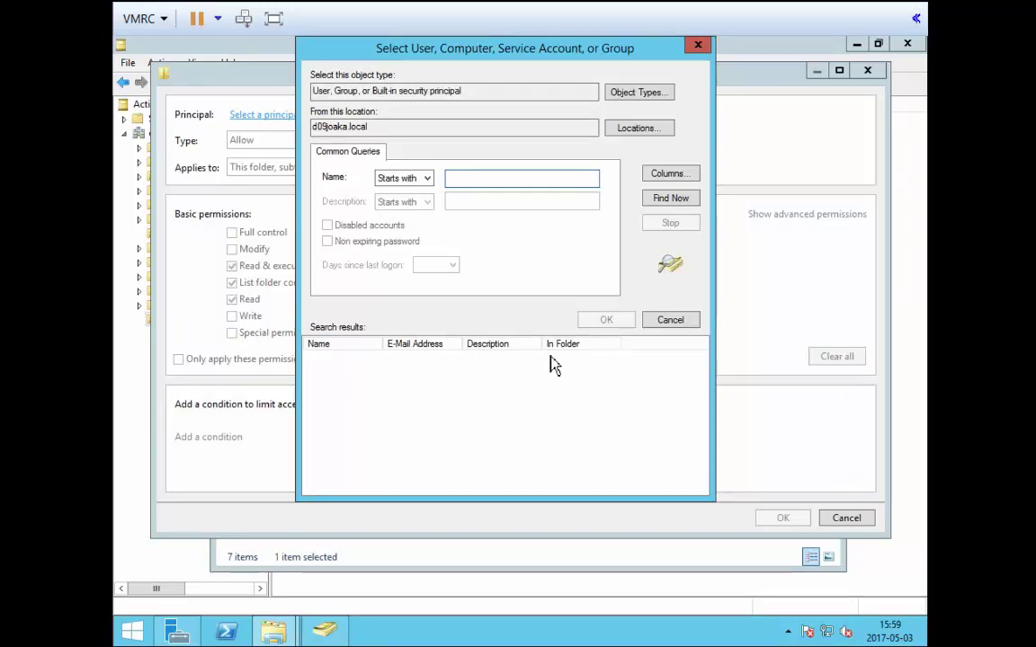
pyautogui.write('share')
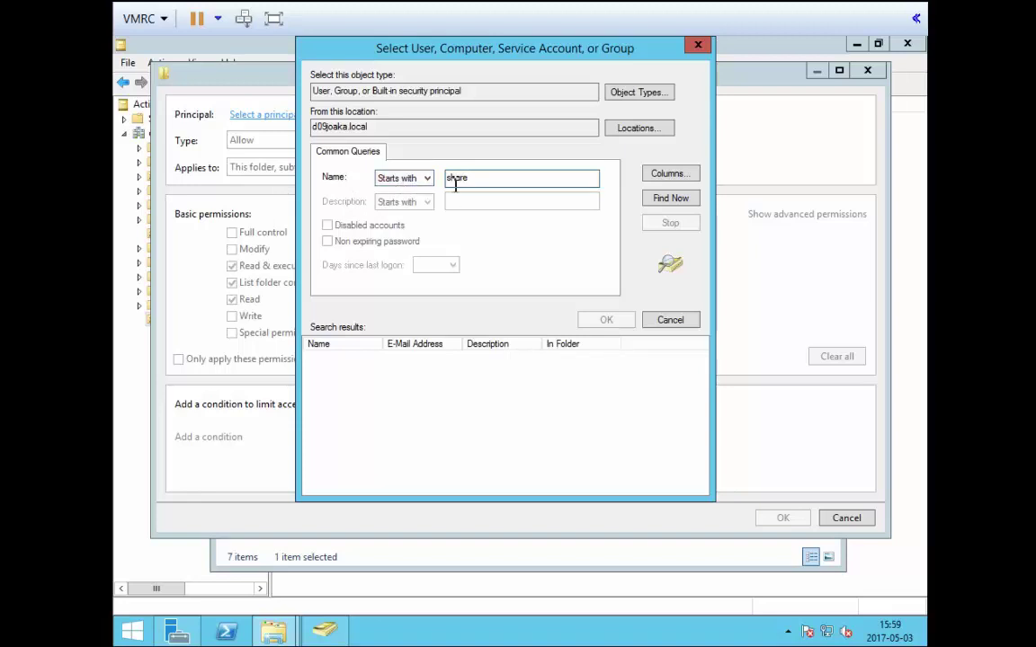
pyautogui.click(669, 201)
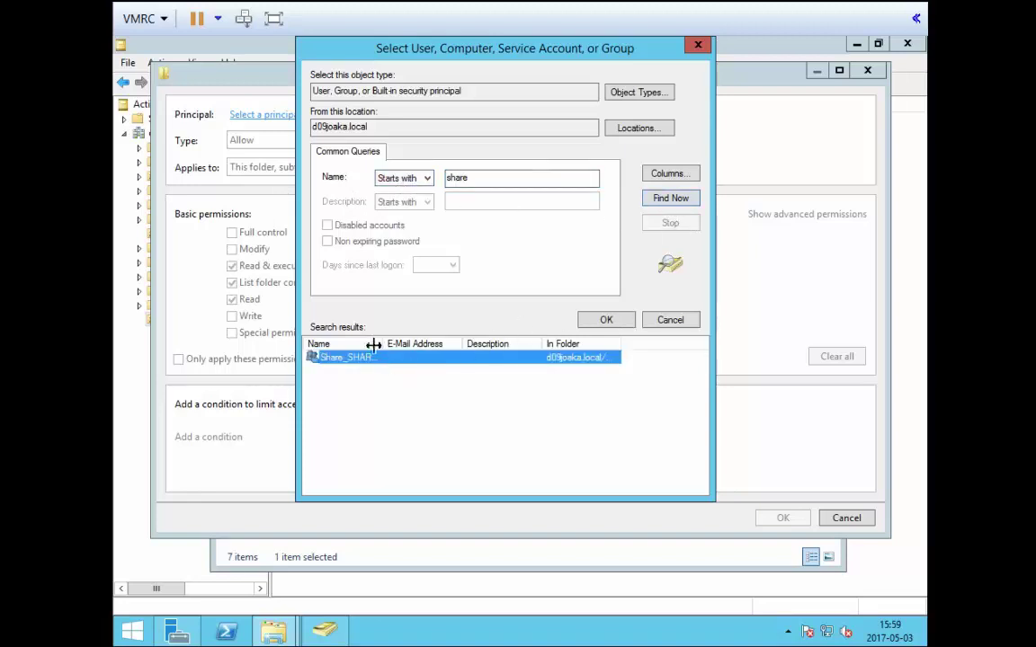
pyautogui.moveTo(384, 343); pyautogui.dragTo(508, 345)
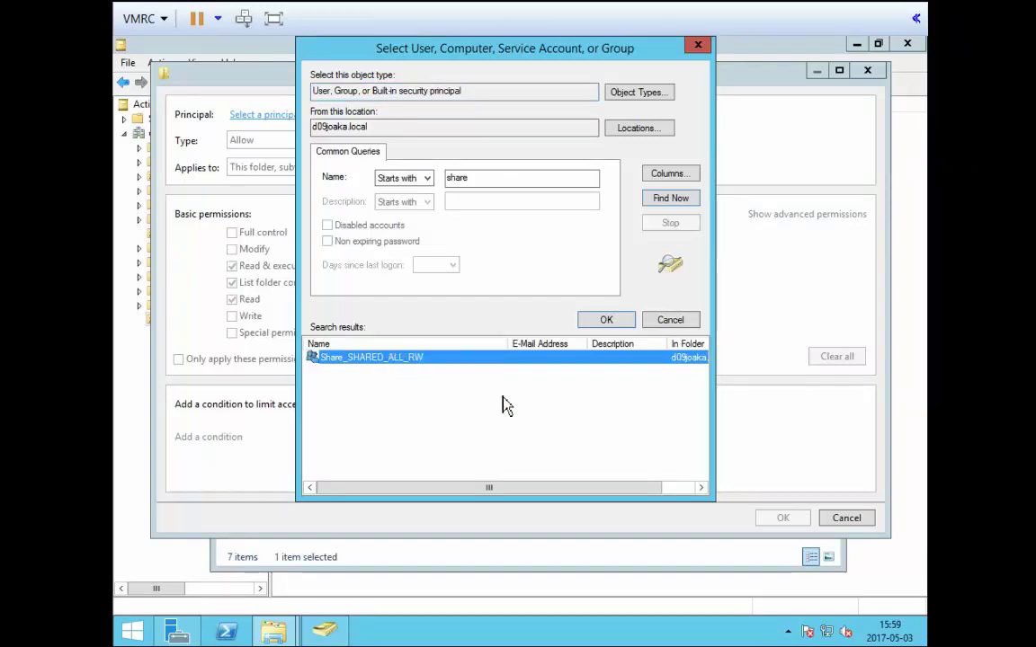
pyautogui.click(606, 321)
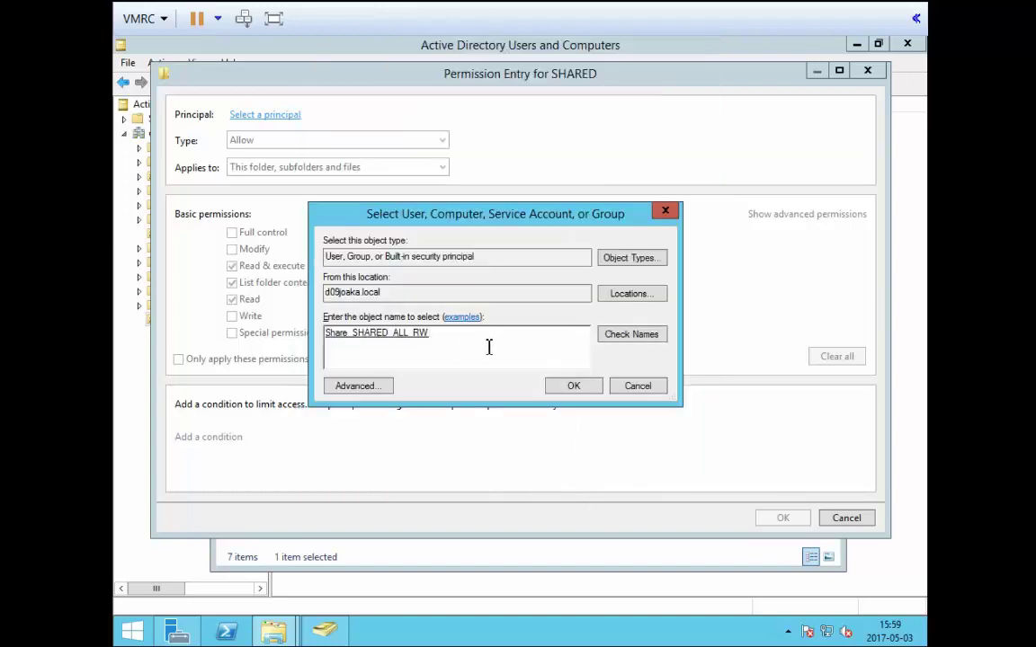
pyautogui.click(576, 388)
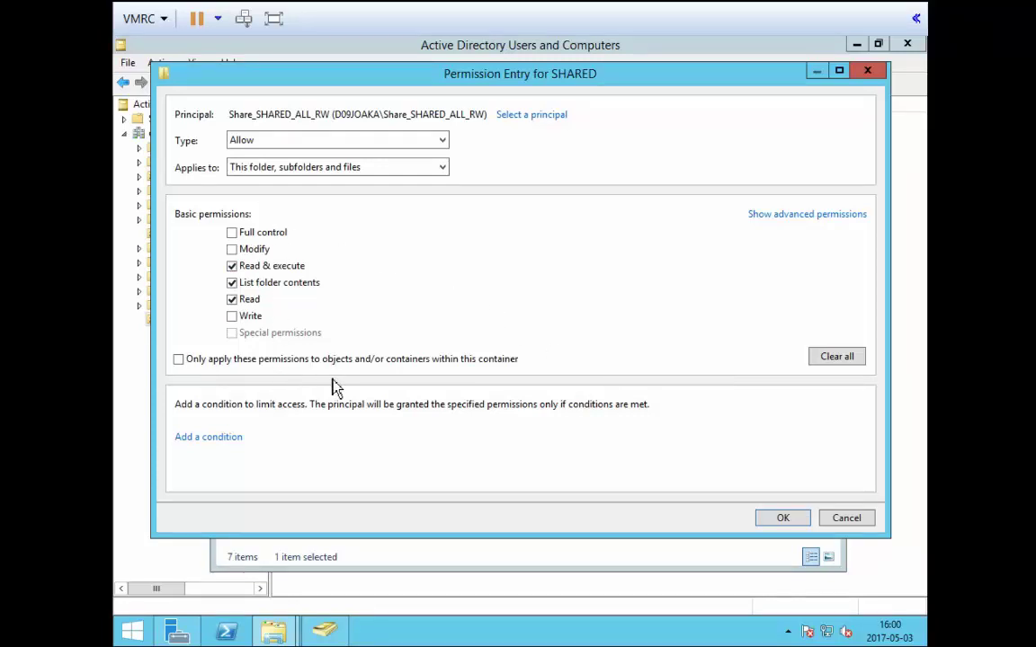
# Allow the Share_SHARED_ALL_RW group Write as an additional basic permission, applied to This folder, subfolders and files, and confirm the entry
pyautogui.click(798, 221)
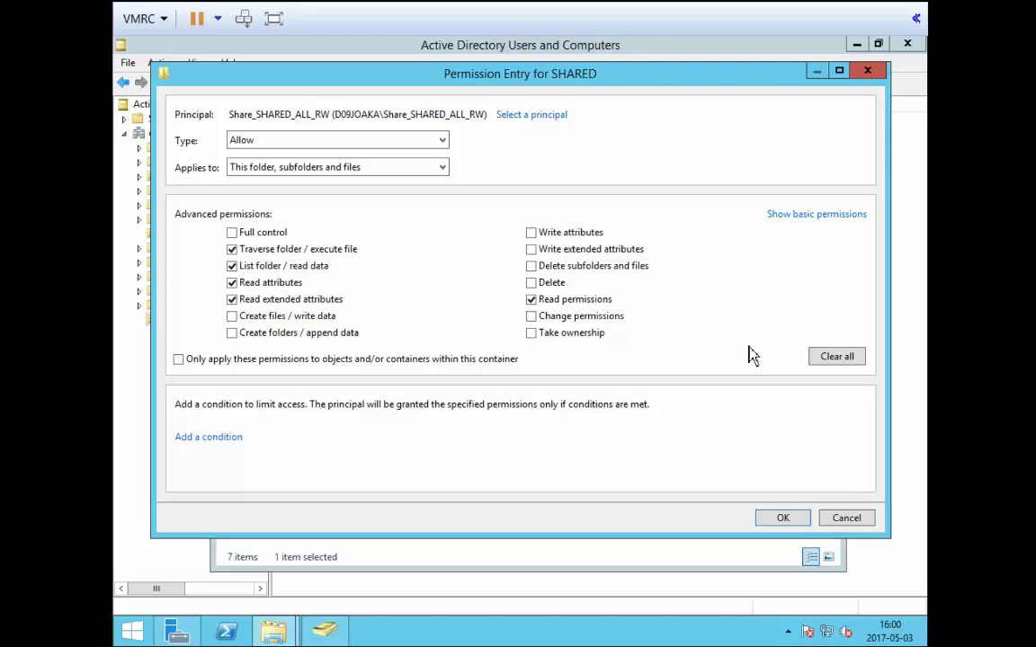
pyautogui.click(809, 215)
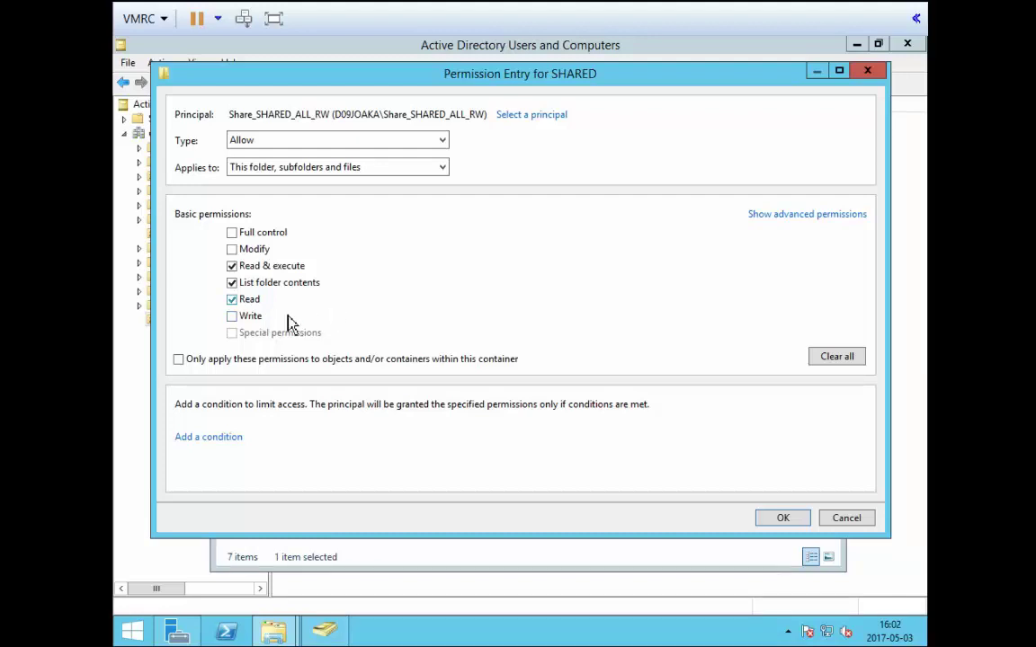
pyautogui.click(235, 319)
pyautogui.click(442, 175)
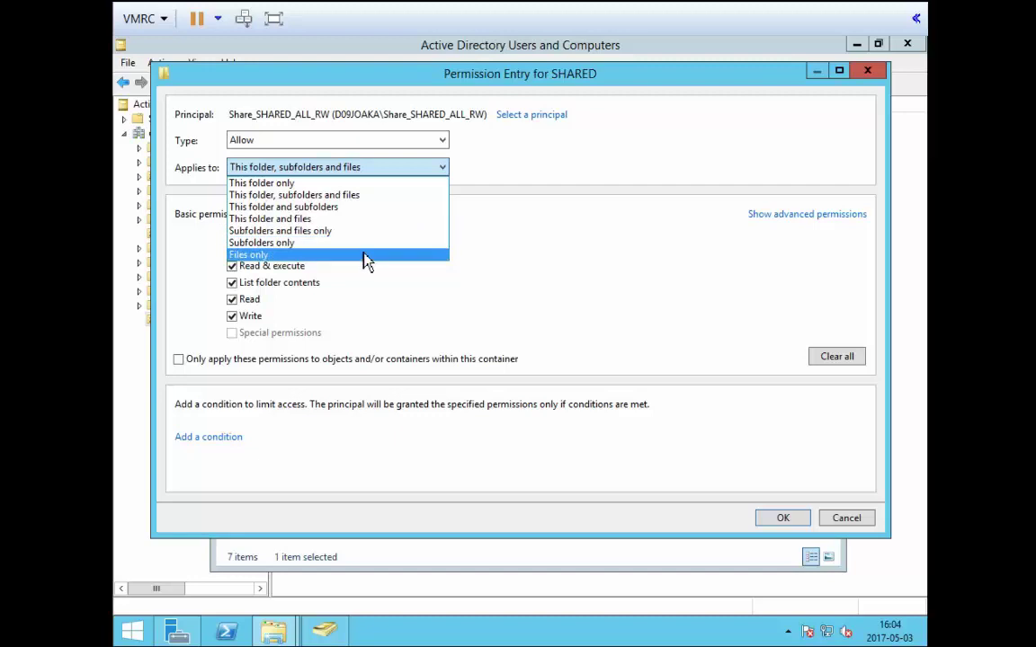
pyautogui.click(369, 199)
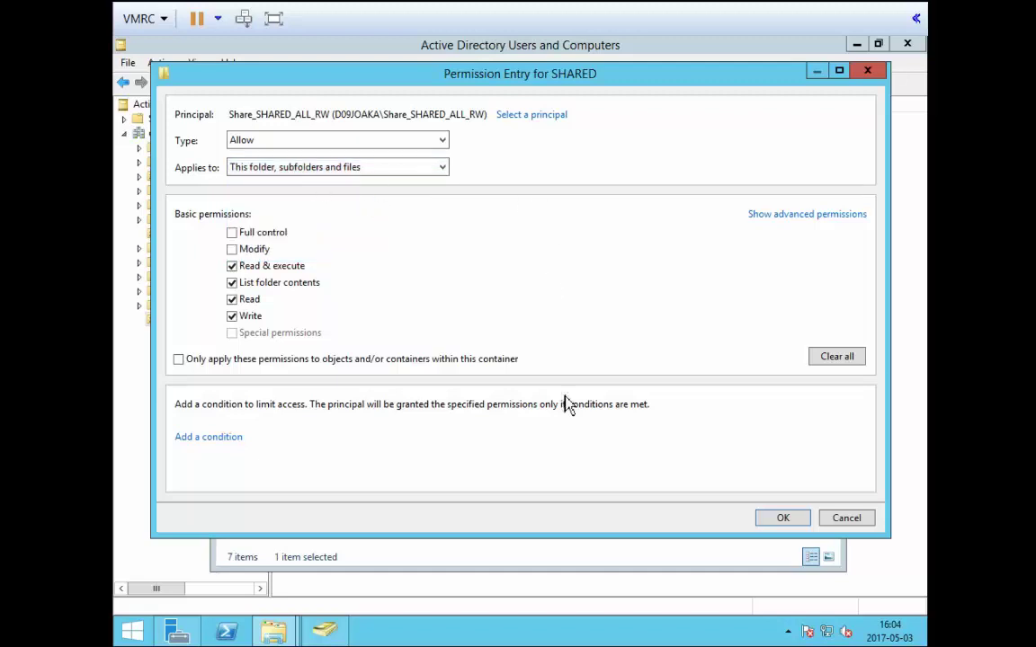
pyautogui.click(793, 521)
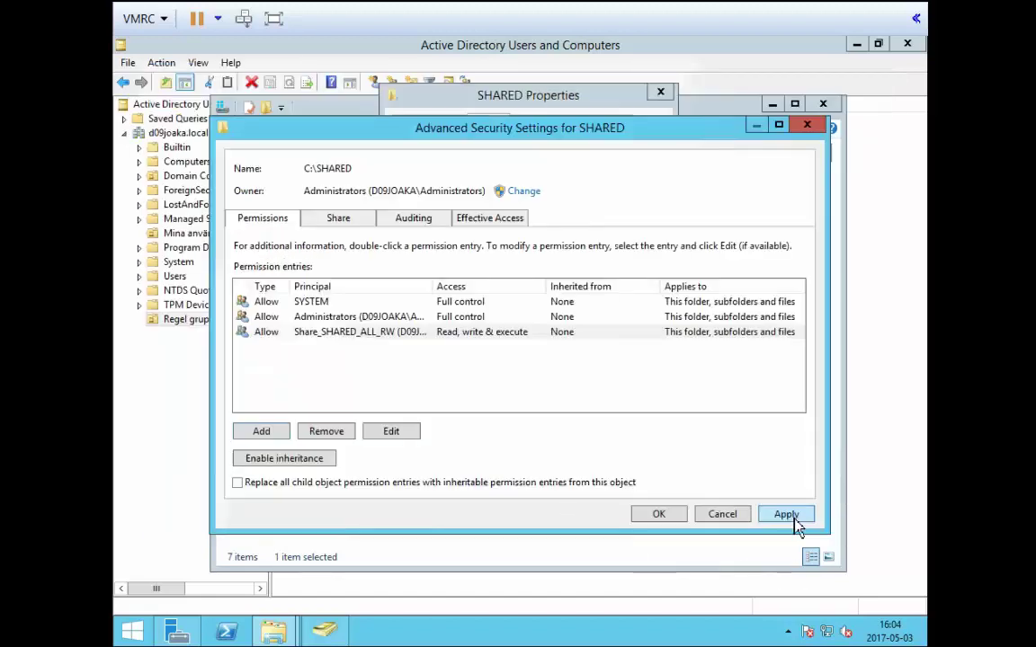
# Apply the advanced security settings for SHARED and close the folder's properties
pyautogui.click(802, 527)
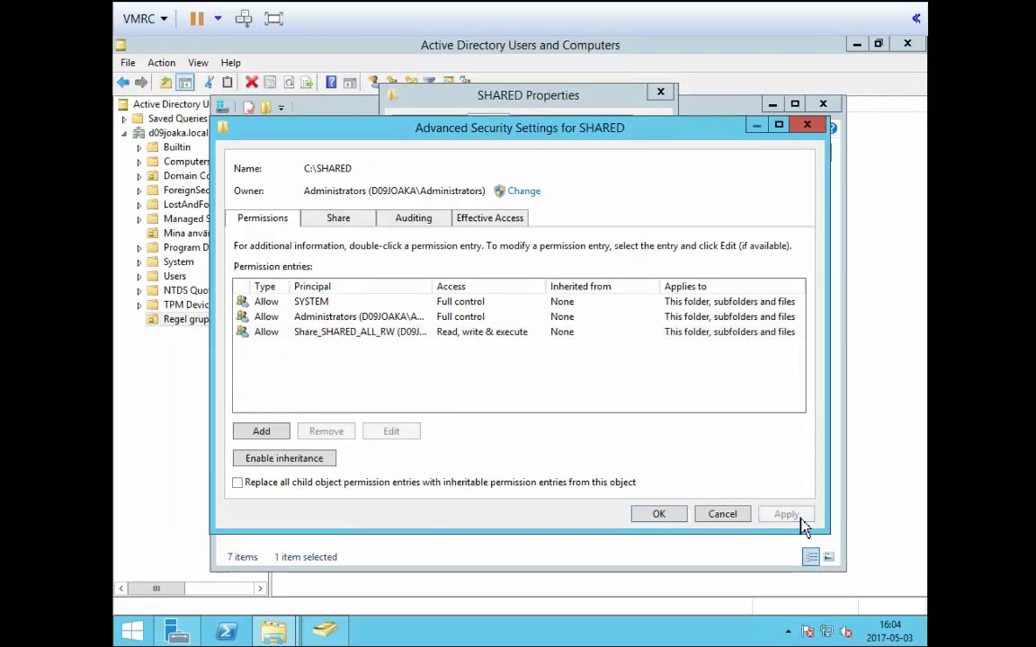
pyautogui.click(657, 520)
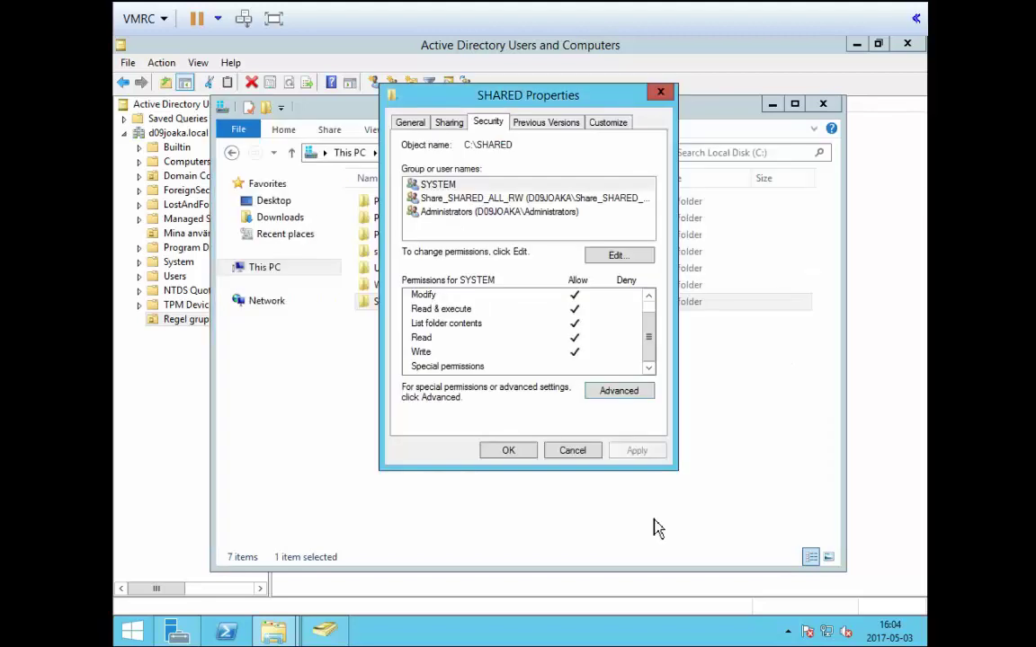
pyautogui.click(509, 451)
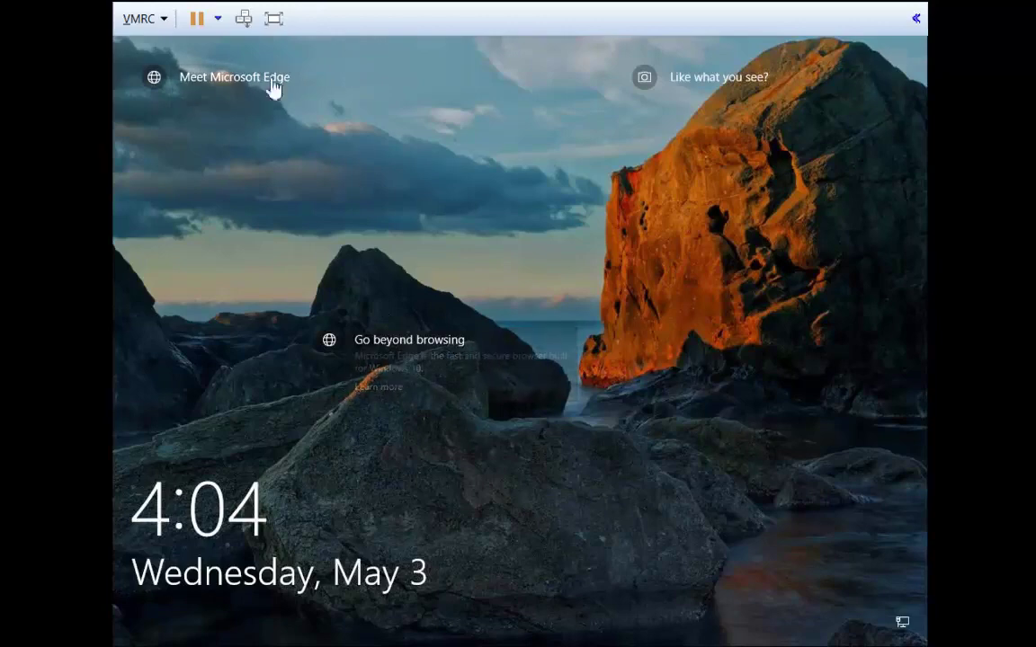
# Switch to the Windows client's lock screen and sign in by entering the account password
pyautogui.click(244, 18)
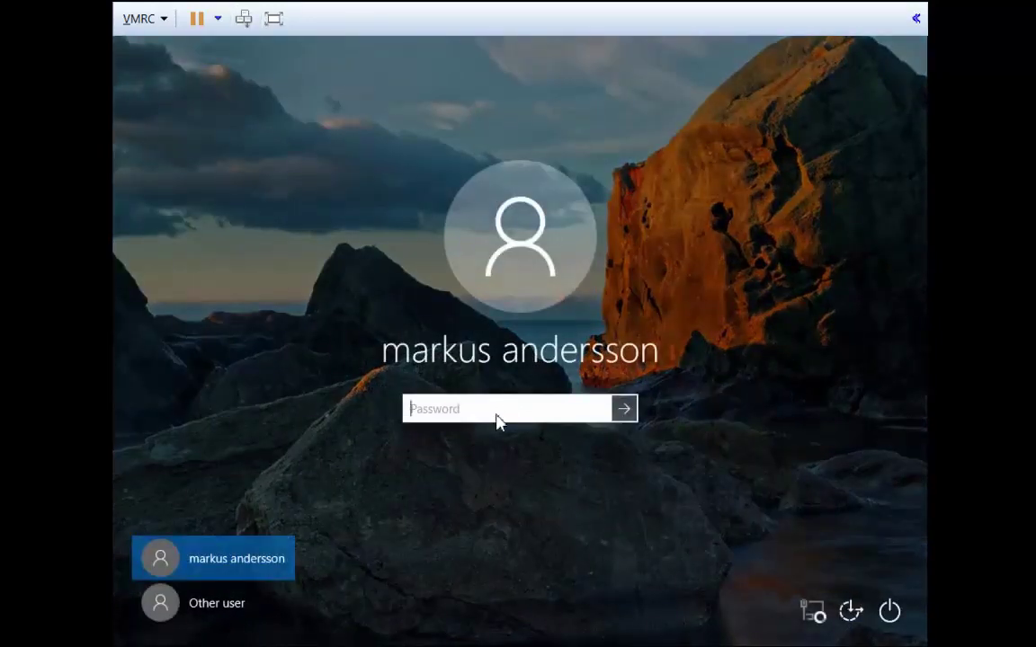
pyautogui.write('****')
pyautogui.press('Return')
pyautogui.click(525, 435)
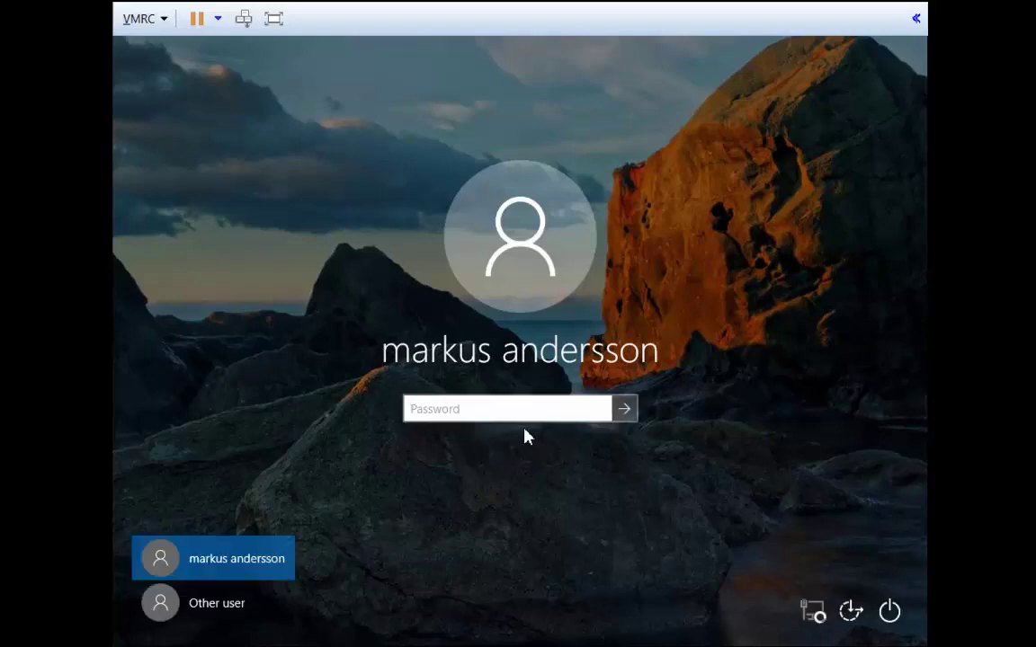
pyautogui.write('*******')
pyautogui.press('Return')
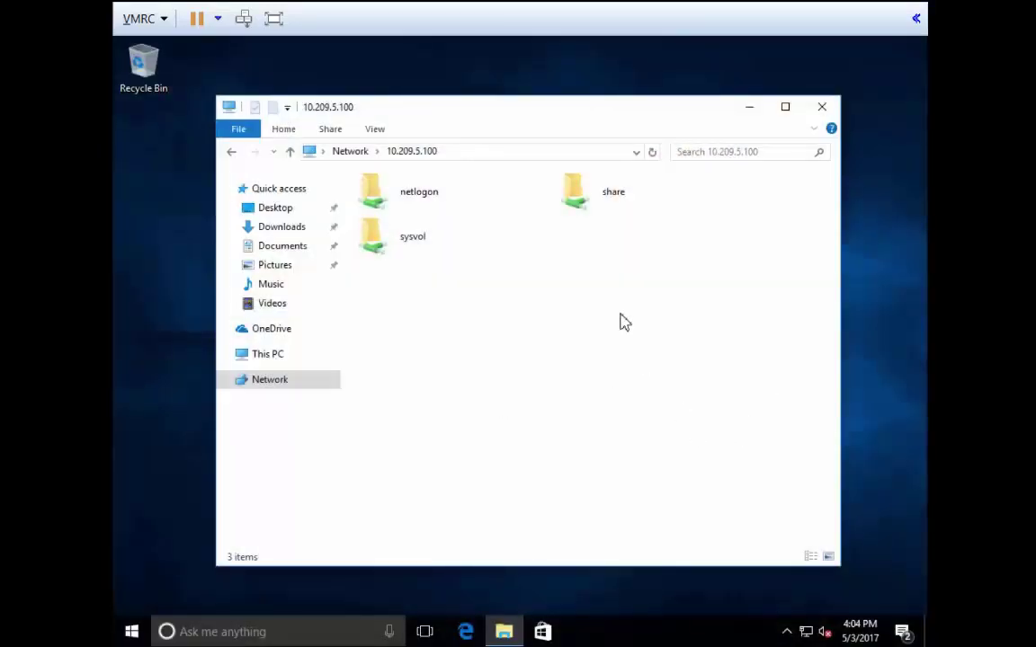
# Reload the network location \\10.209.5.100 in the client's file browser and open the shared folder
pyautogui.moveTo(503, 635)
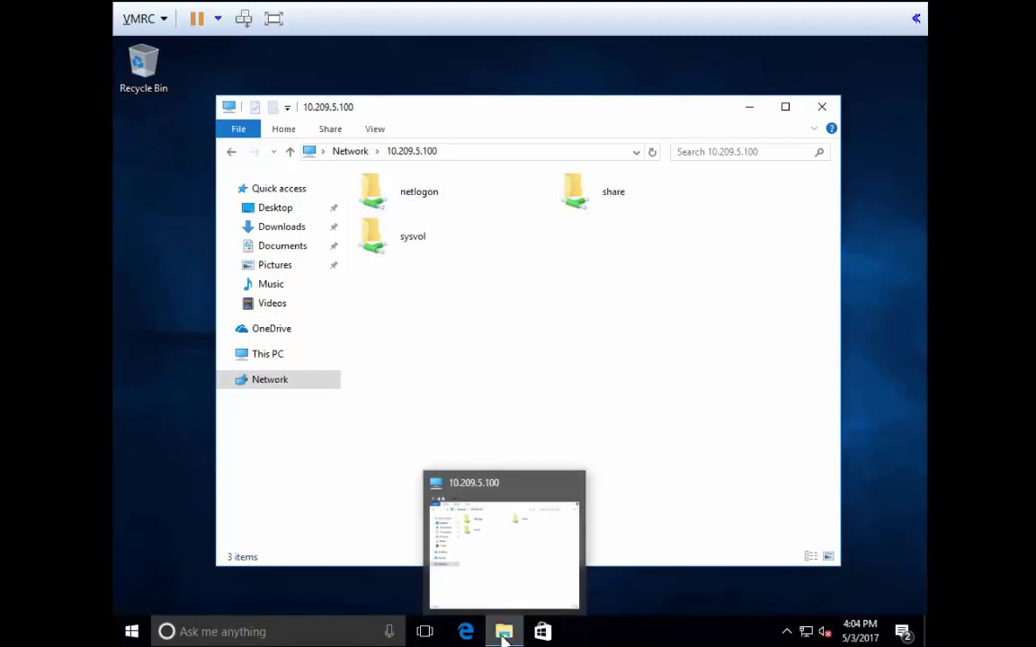
pyautogui.click(458, 153)
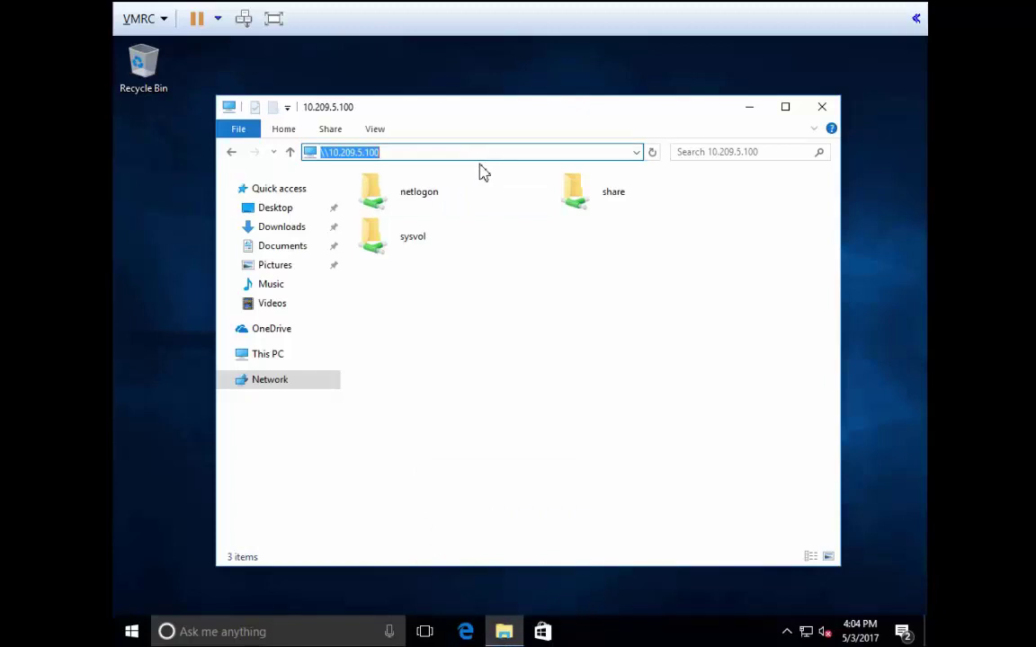
pyautogui.press('Return')
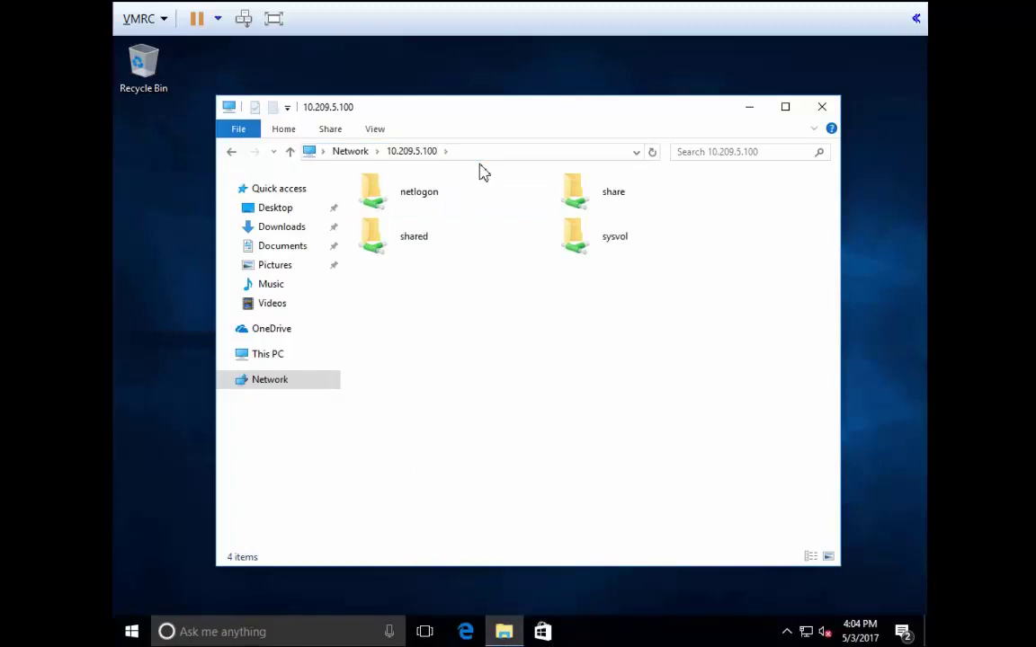
pyautogui.doubleClick(412, 244)
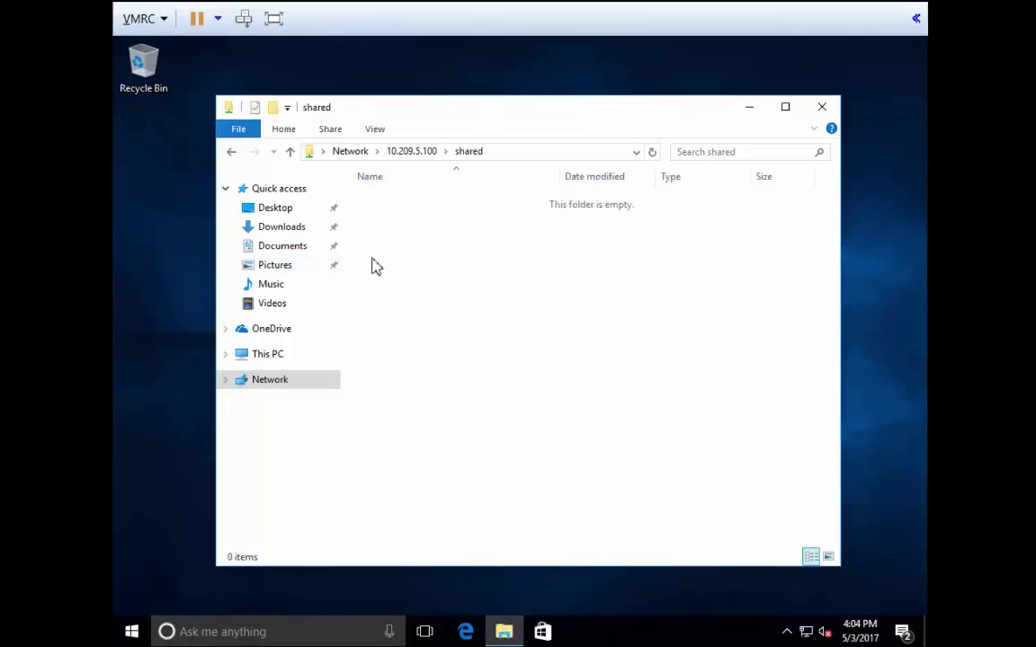
# Create a new folder inside the shared network folder, keeping its default name
pyautogui.rightClick(424, 232)
pyautogui.moveTo(483, 248)
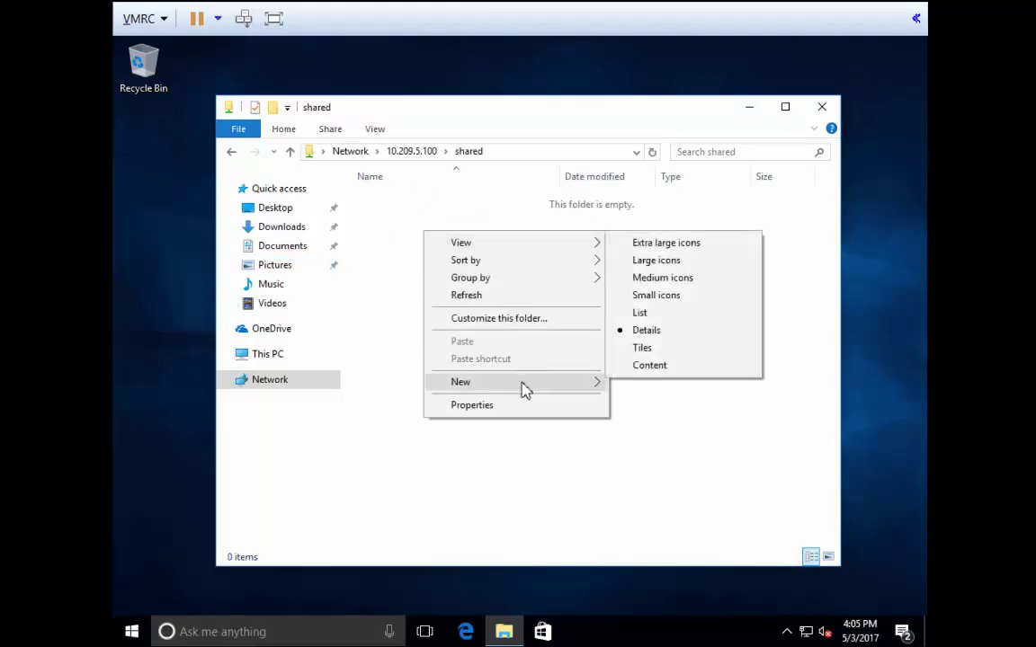
pyautogui.moveTo(525, 388)
pyautogui.click(665, 386)
pyautogui.click(383, 223)
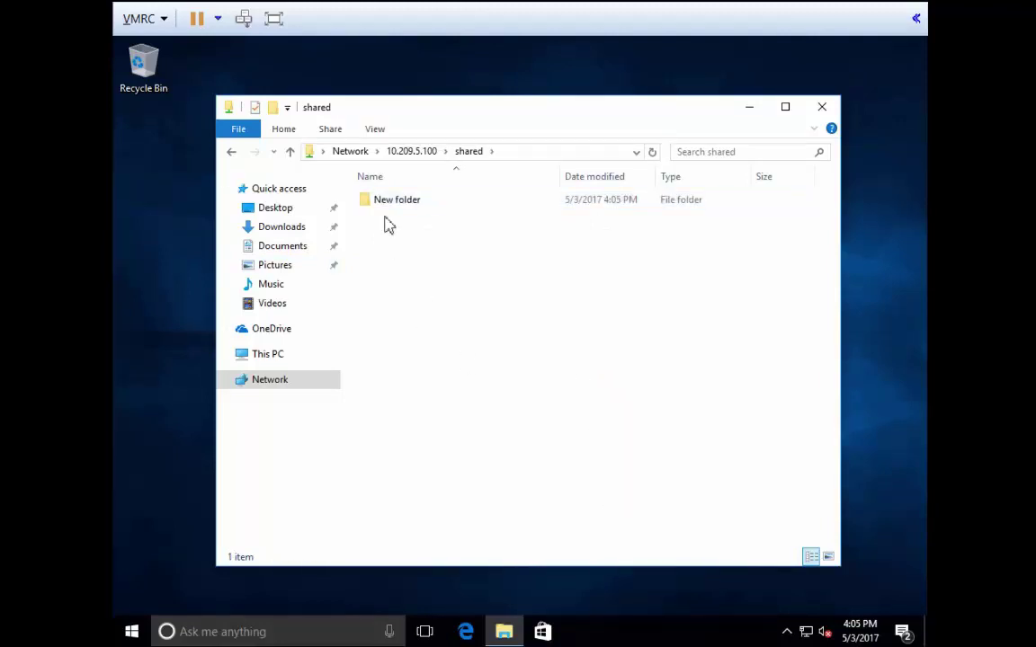
# Create a text document with the default name inside New folder, and go back two levels to the server's share list
pyautogui.doubleClick(383, 205)
pyautogui.rightClick(432, 279)
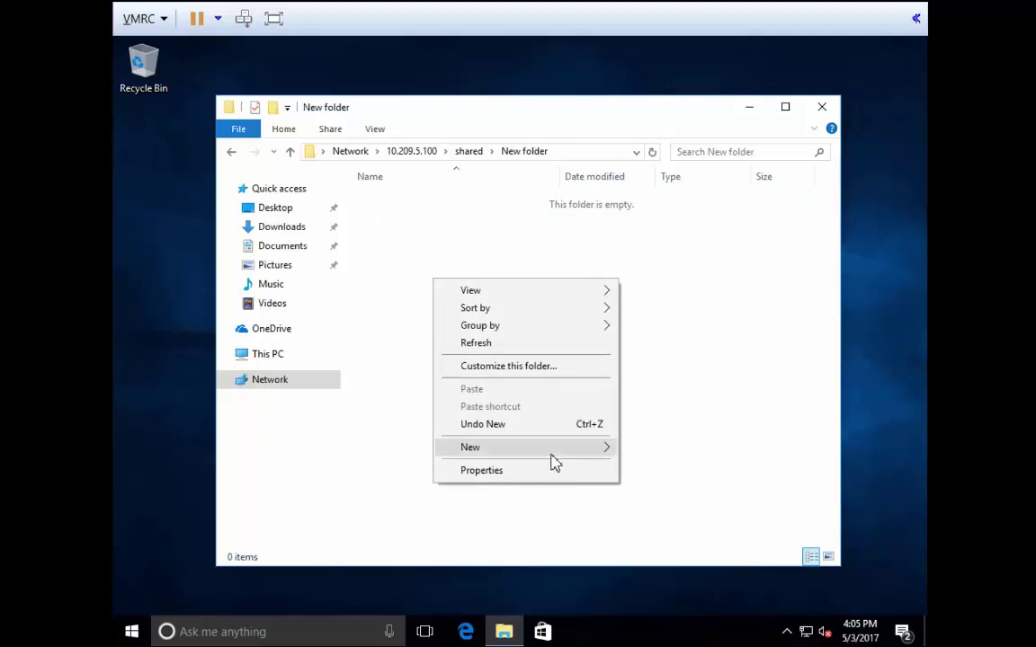
pyautogui.moveTo(551, 449)
pyautogui.click(674, 542)
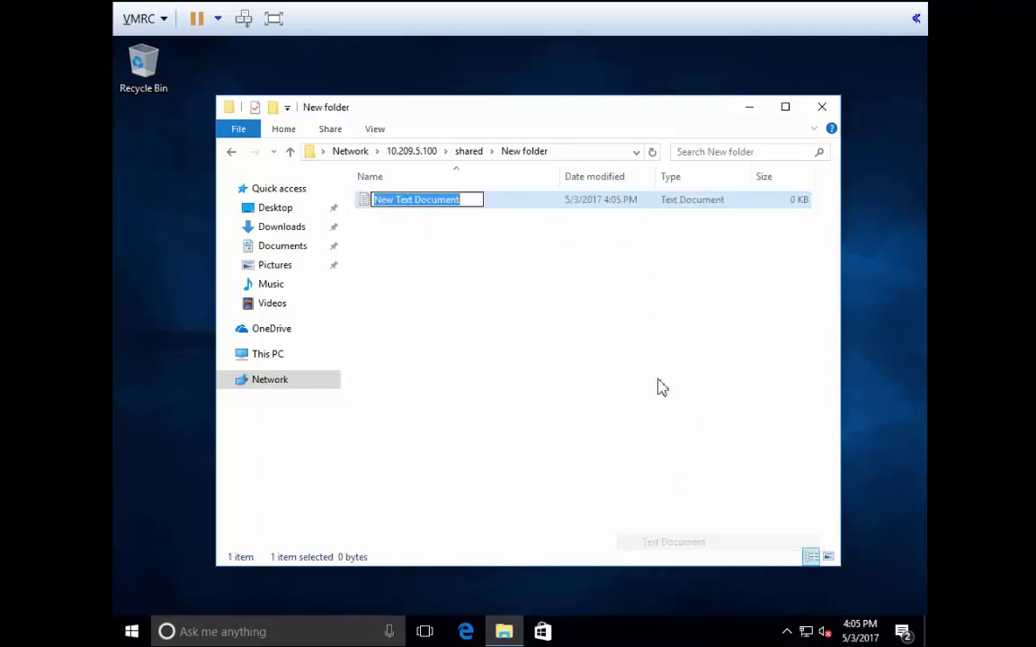
pyautogui.click(655, 363)
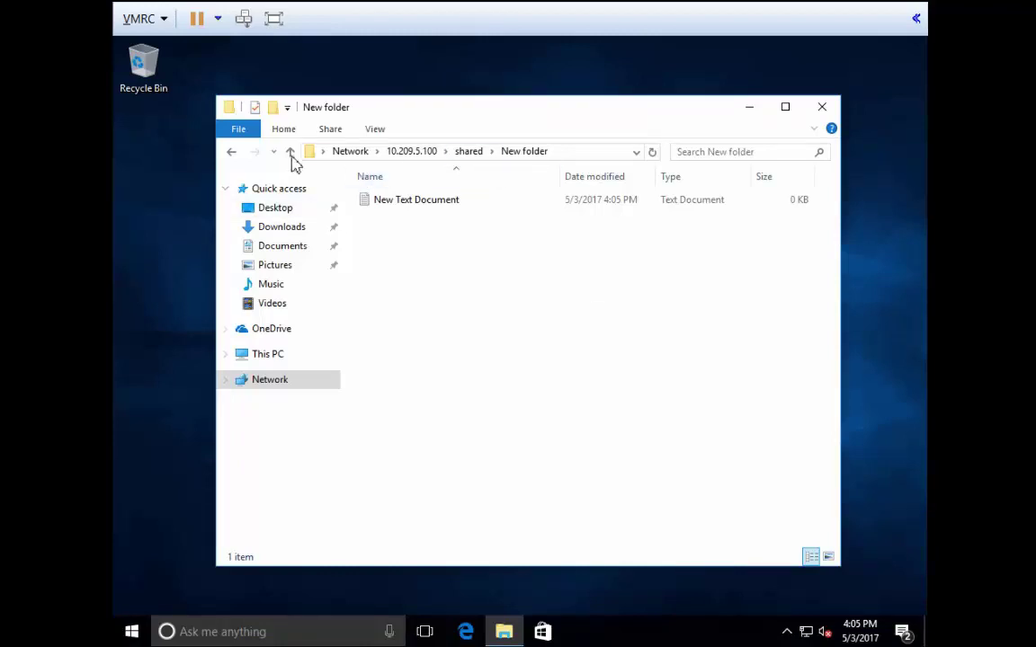
pyautogui.click(231, 153)
pyautogui.click(231, 153)
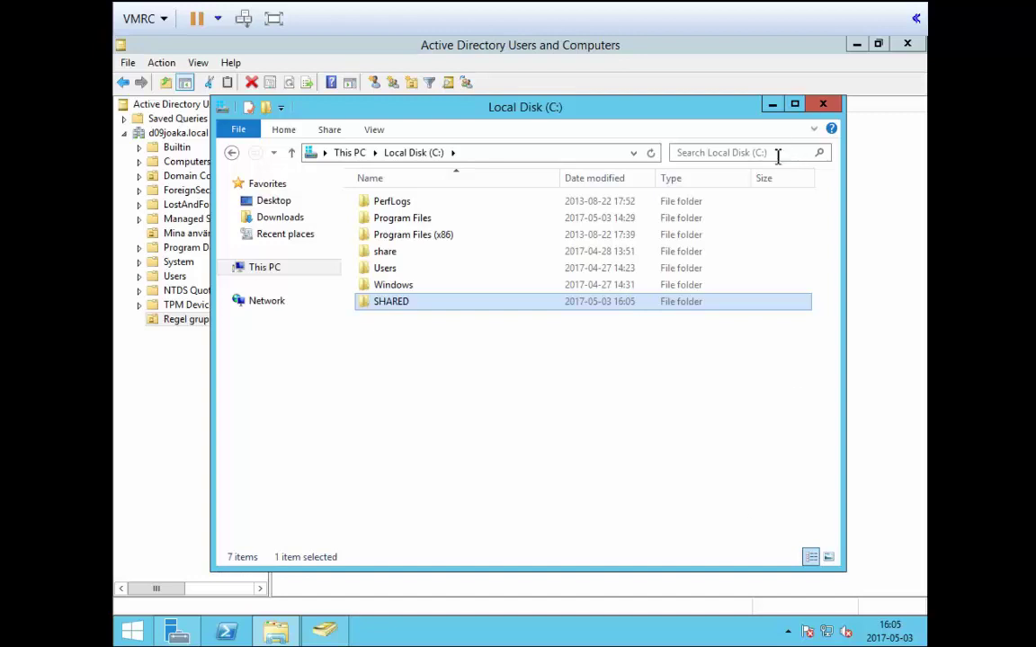
# Switch to Active Directory Users and Computers on the server and create the global security group share_IT_IT_FC in Regel grupper
pyautogui.click(162, 361)
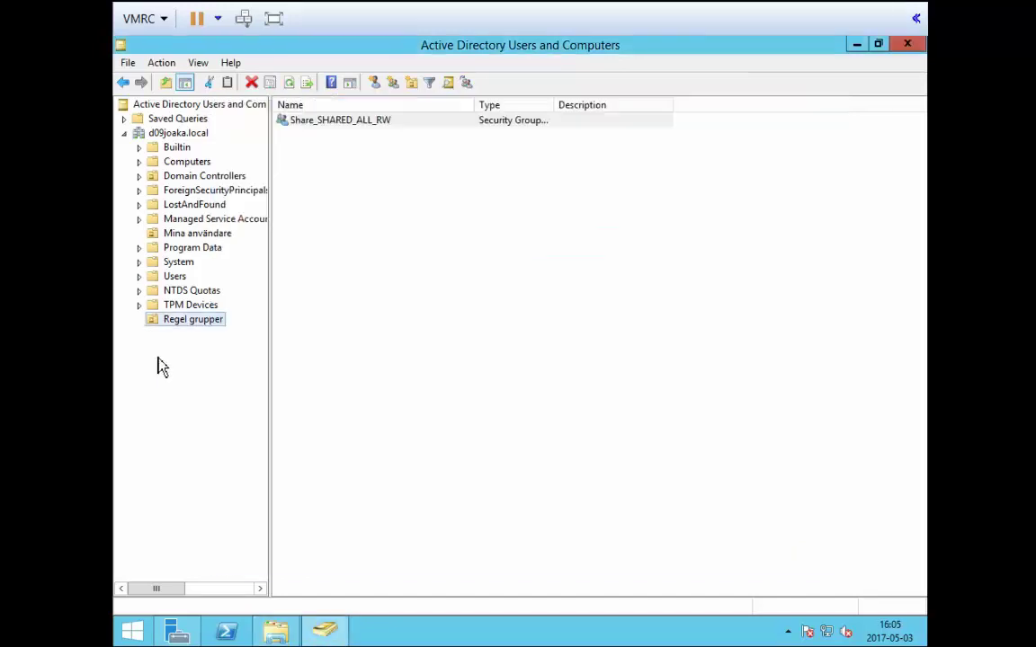
pyautogui.click(184, 326)
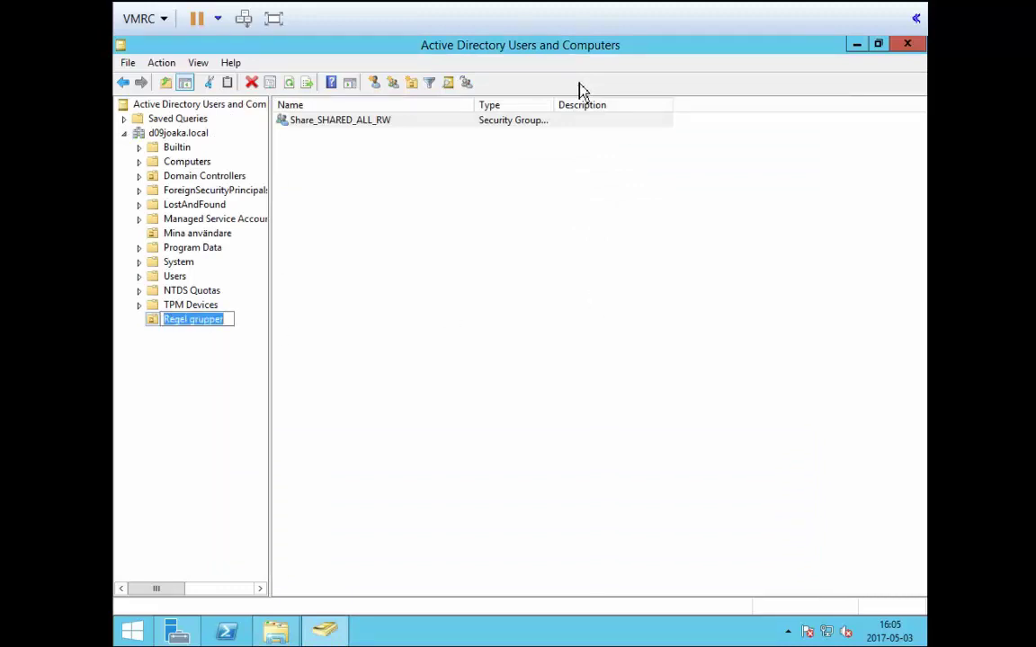
pyautogui.press('Return')
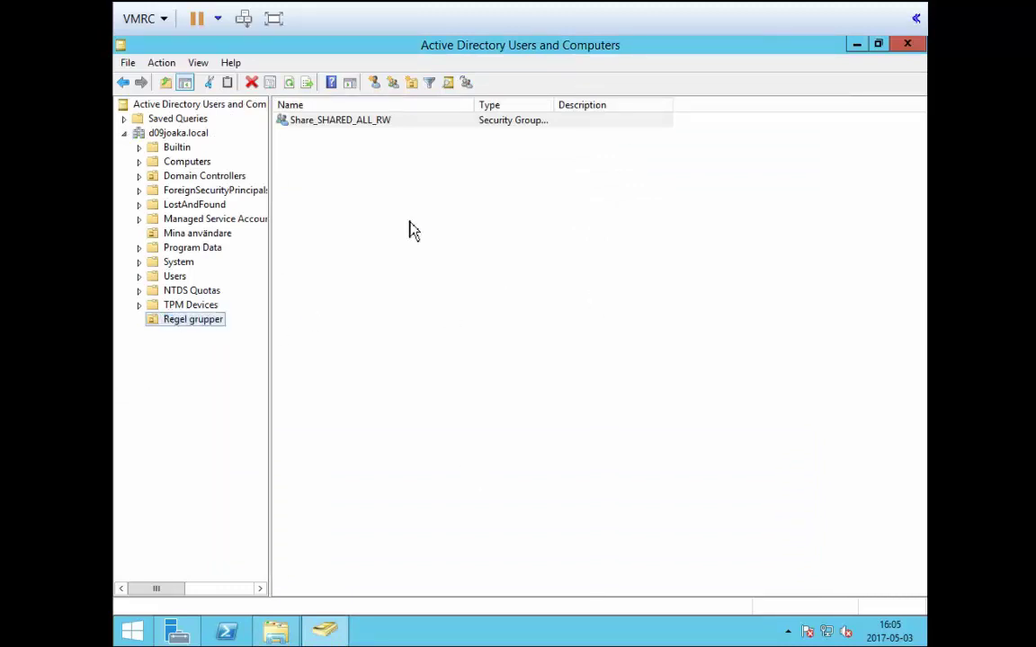
pyautogui.click(393, 85)
pyautogui.moveTo(210, 64); pyautogui.dragTo(405, 263)
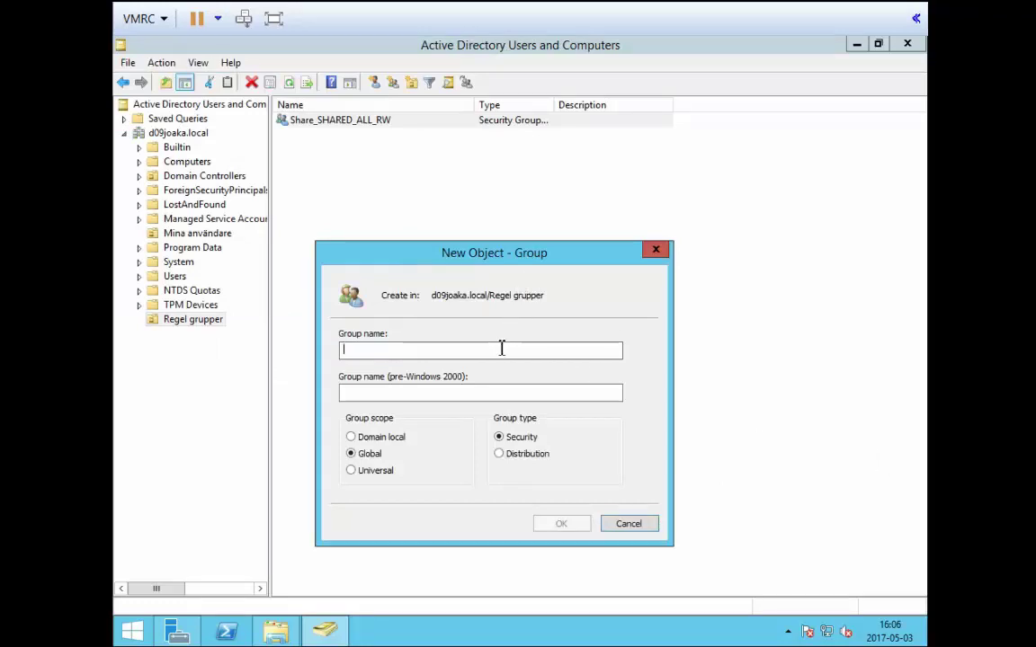
pyautogui.write('share')
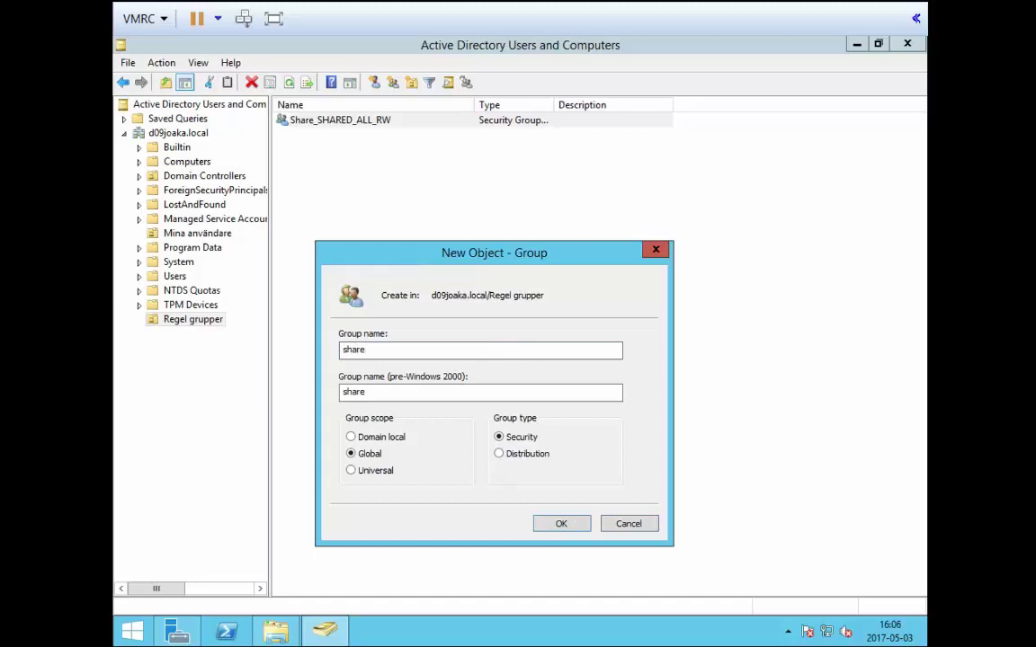
pyautogui.write('_IT_IT_FC')
pyautogui.click(582, 527)
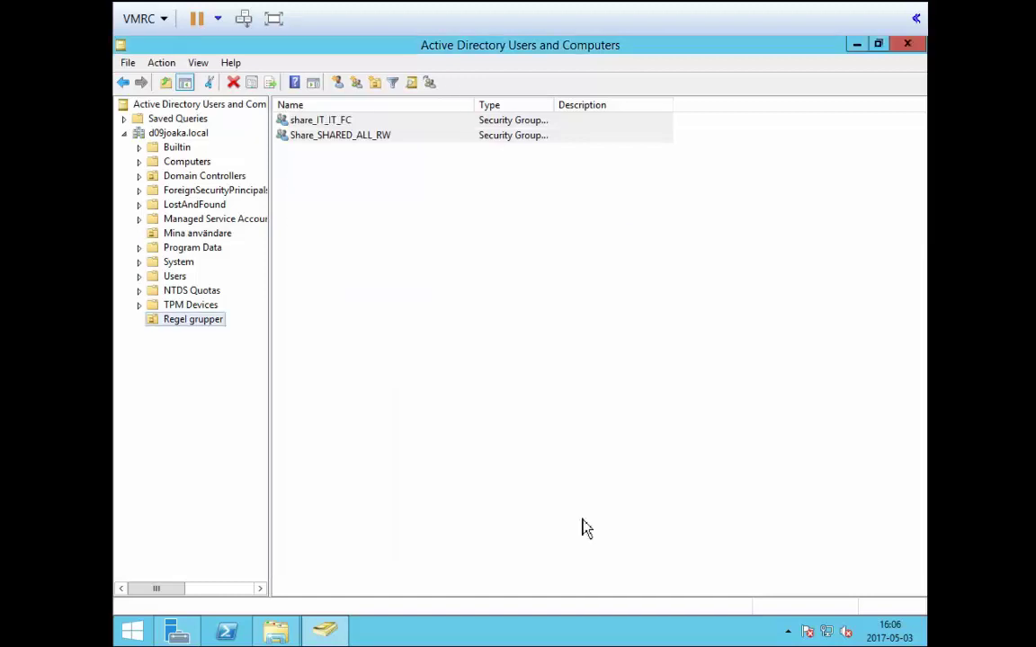
pyautogui.click(394, 257)
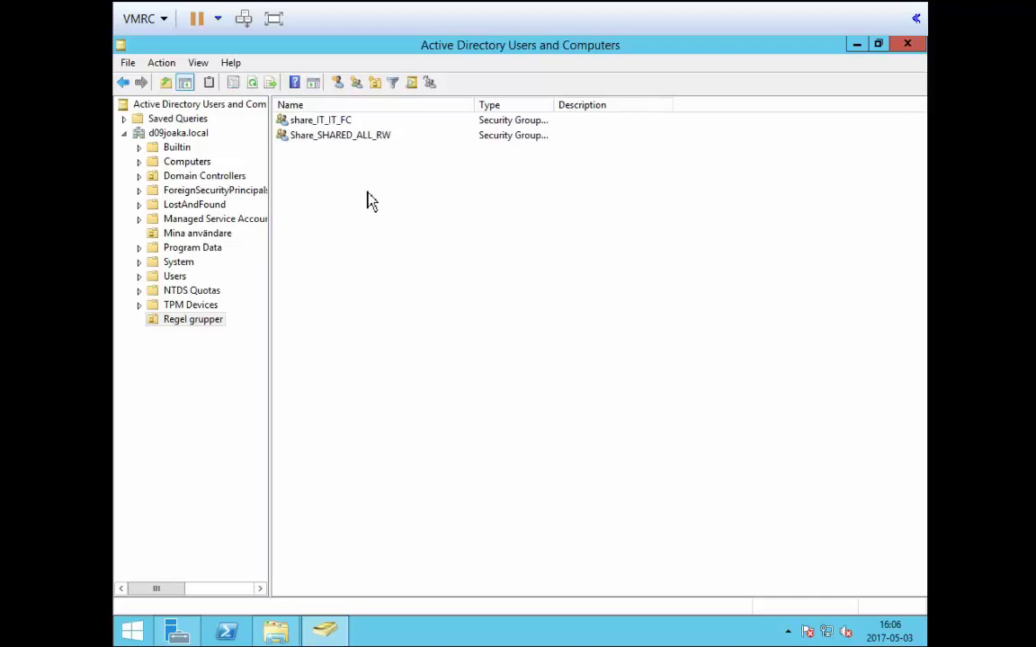
# Create the global security group share_IT_Ekonomi_Read in the Regel grupper organizational unit
pyautogui.rightClick(188, 329)
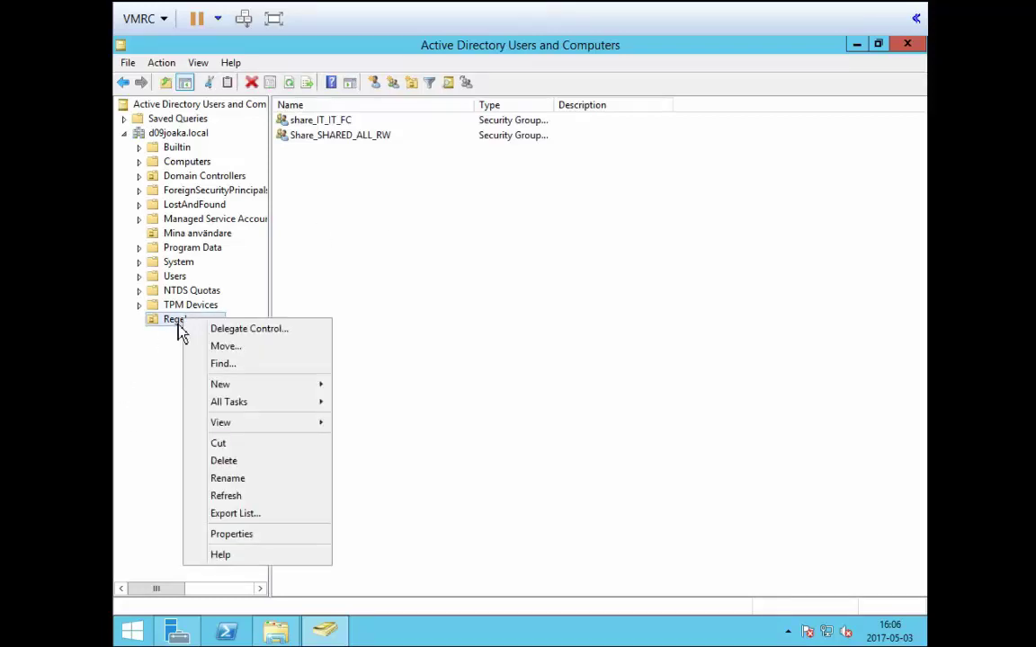
pyautogui.moveTo(281, 394)
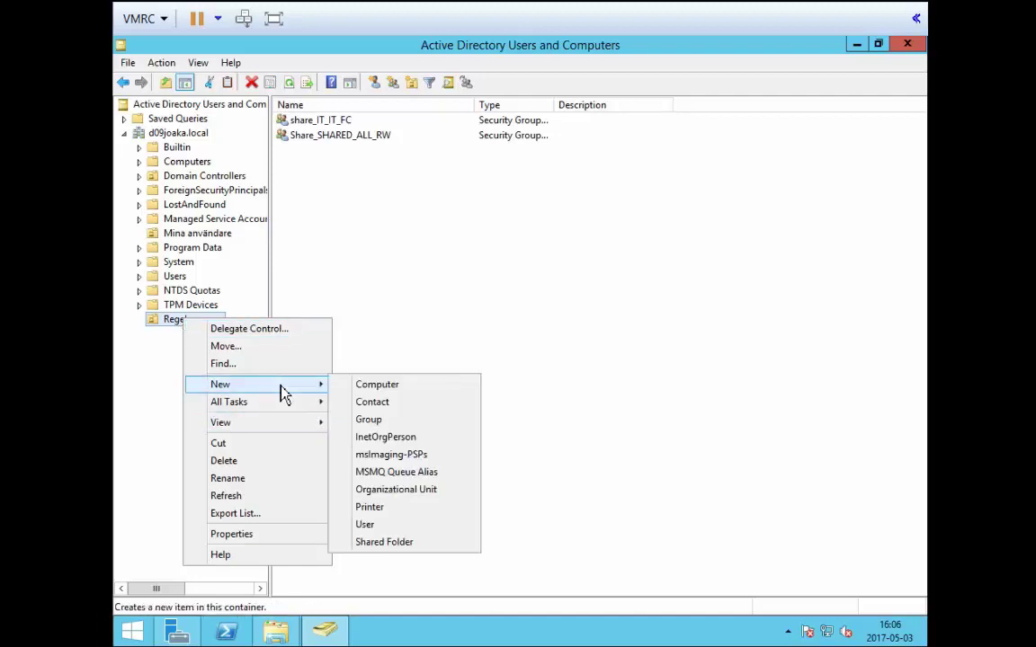
pyautogui.click(409, 419)
pyautogui.moveTo(222, 53); pyautogui.dragTo(376, 209)
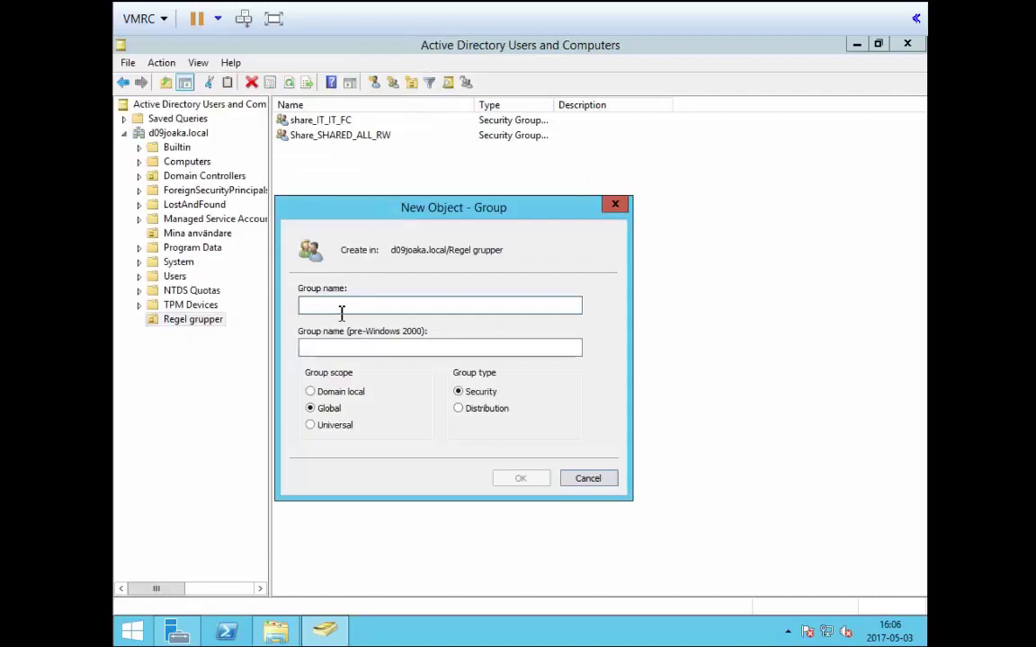
pyautogui.write('shar')
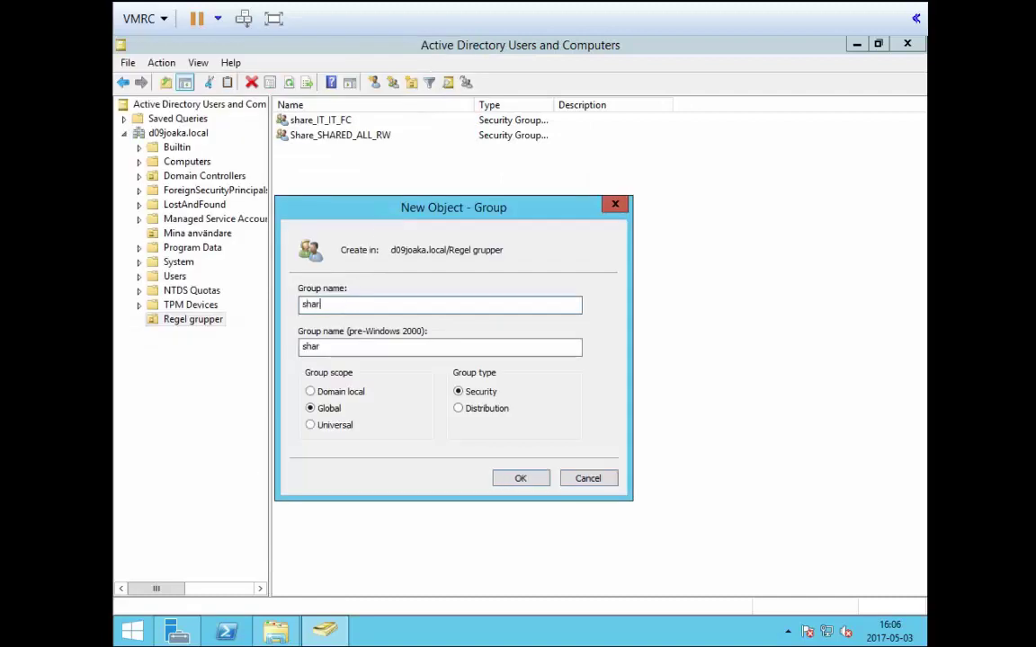
pyautogui.write('e_IT_Ekonomi')
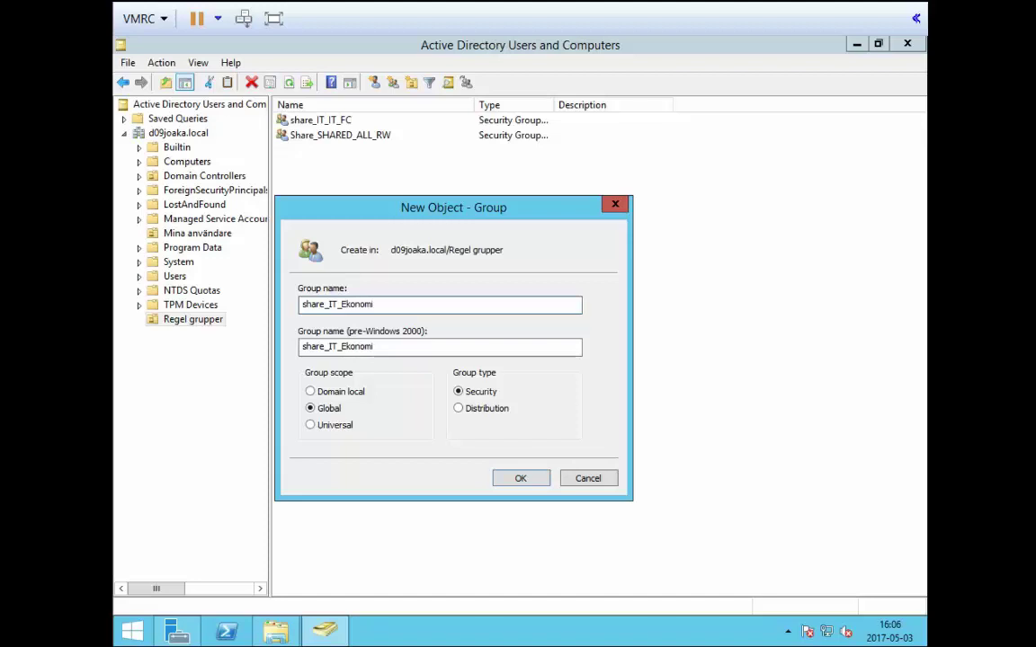
pyautogui.write('_Read')
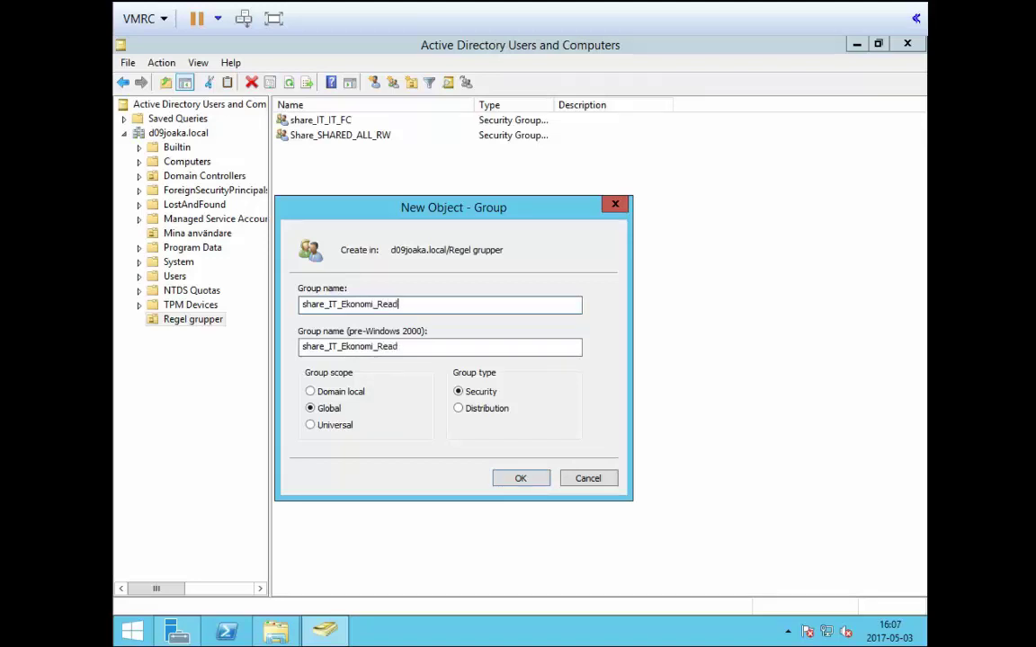
pyautogui.click(522, 482)
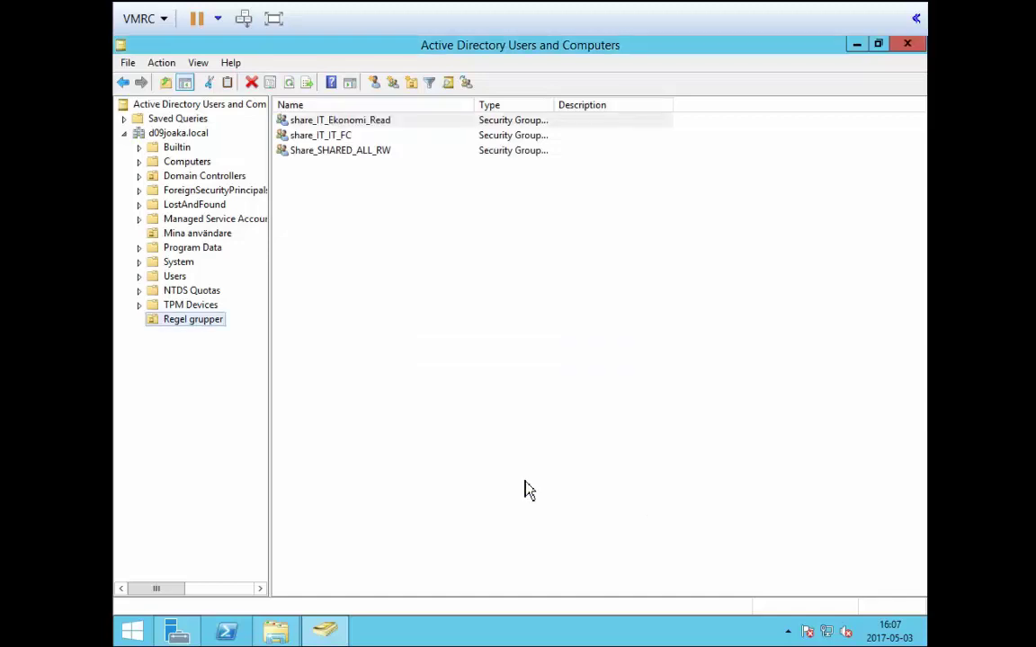
pyautogui.click(416, 360)
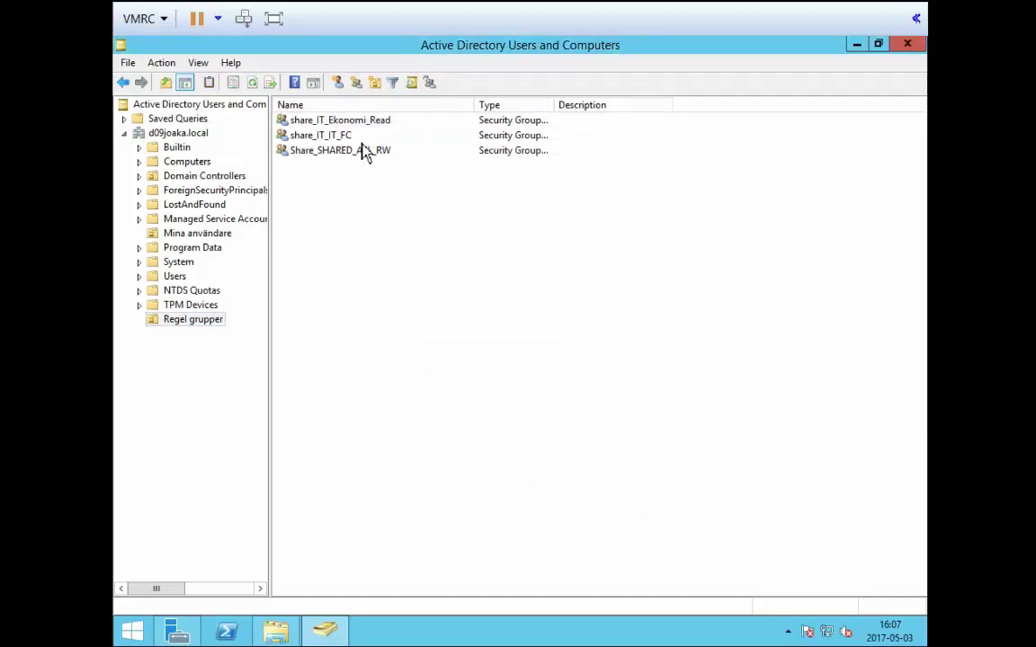
# Add the IT group as a member of share_IT_IT_FC, then apply the change and close the group's properties
pyautogui.click(305, 138)
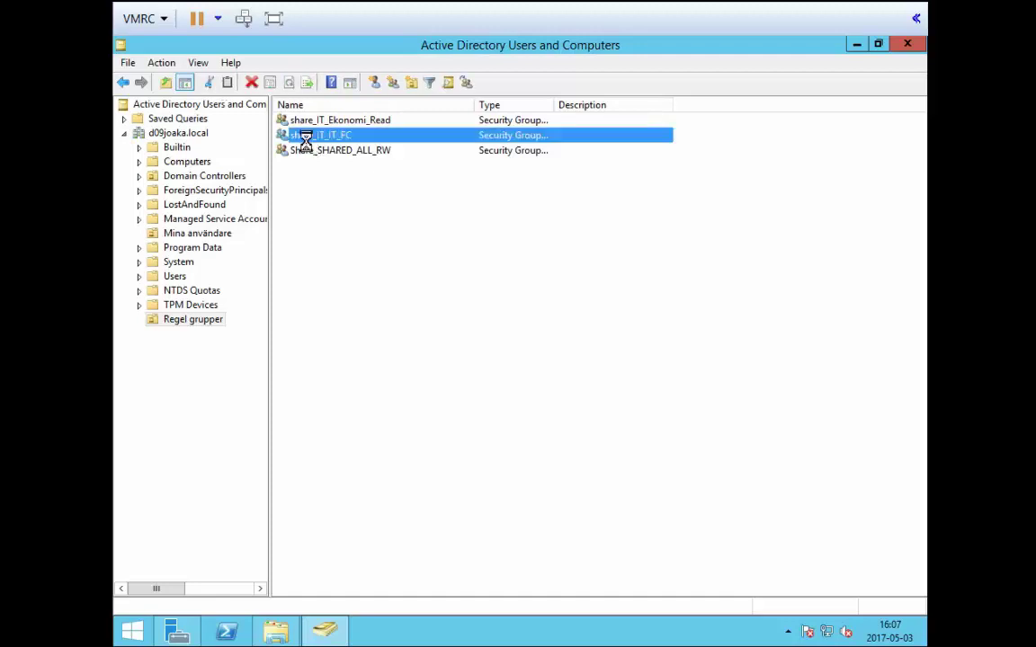
pyautogui.click(394, 214)
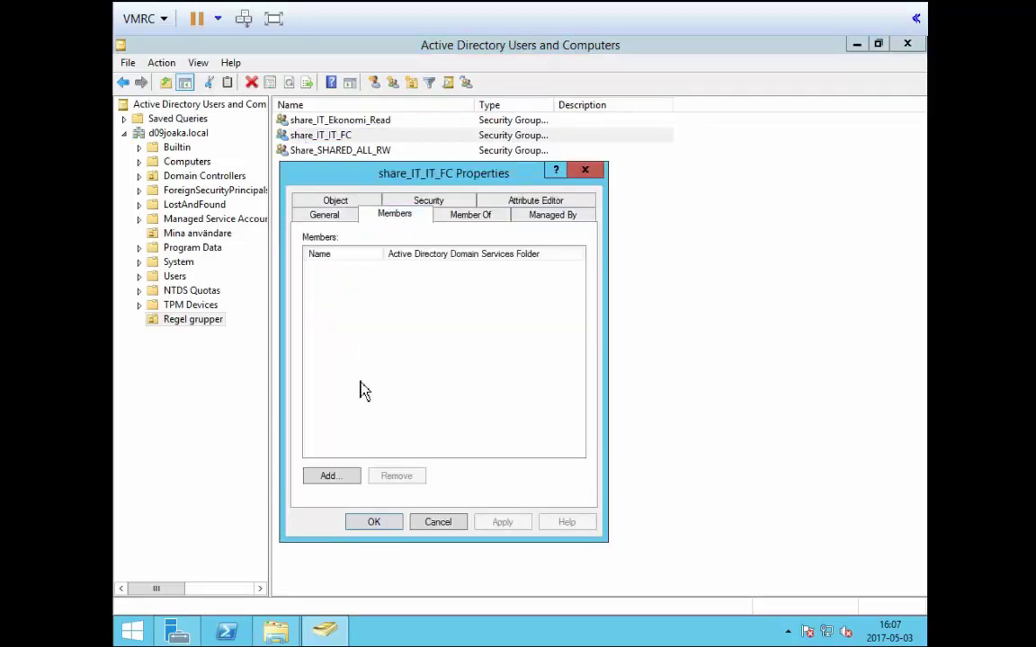
pyautogui.click(333, 477)
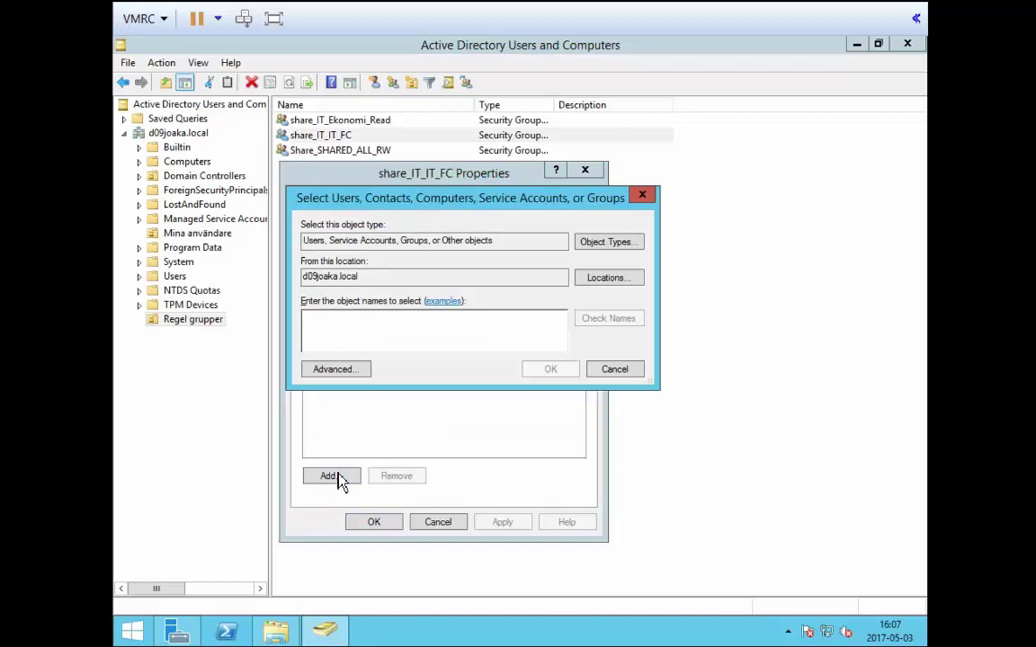
pyautogui.write('OT')
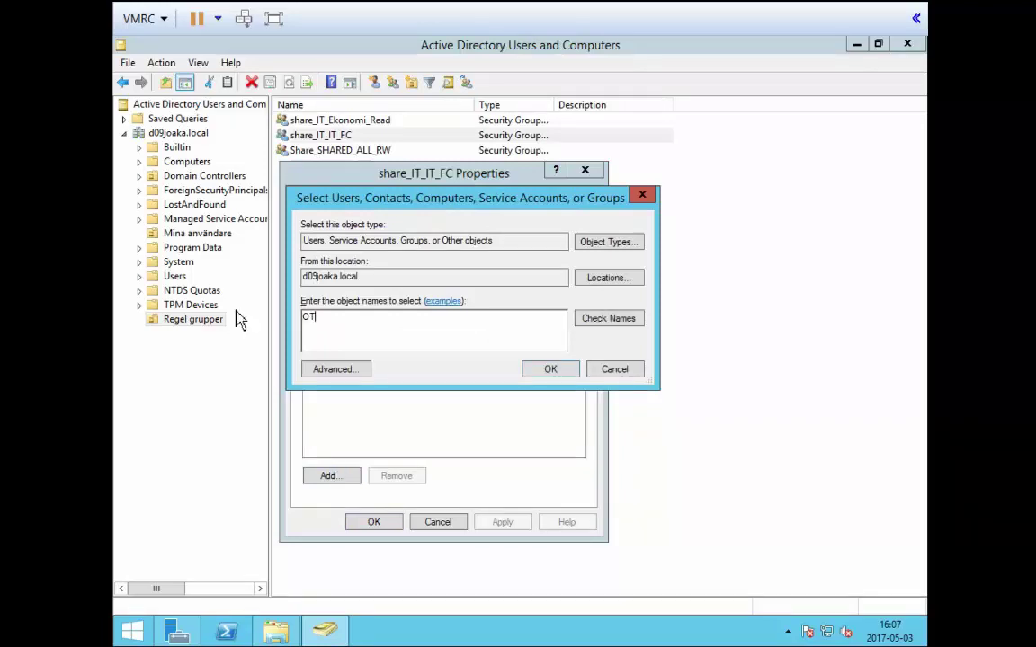
pyautogui.press('BackSpace')
pyautogui.press('BackSpace')
pyautogui.write('it')
pyautogui.click(551, 370)
pyautogui.click(483, 523)
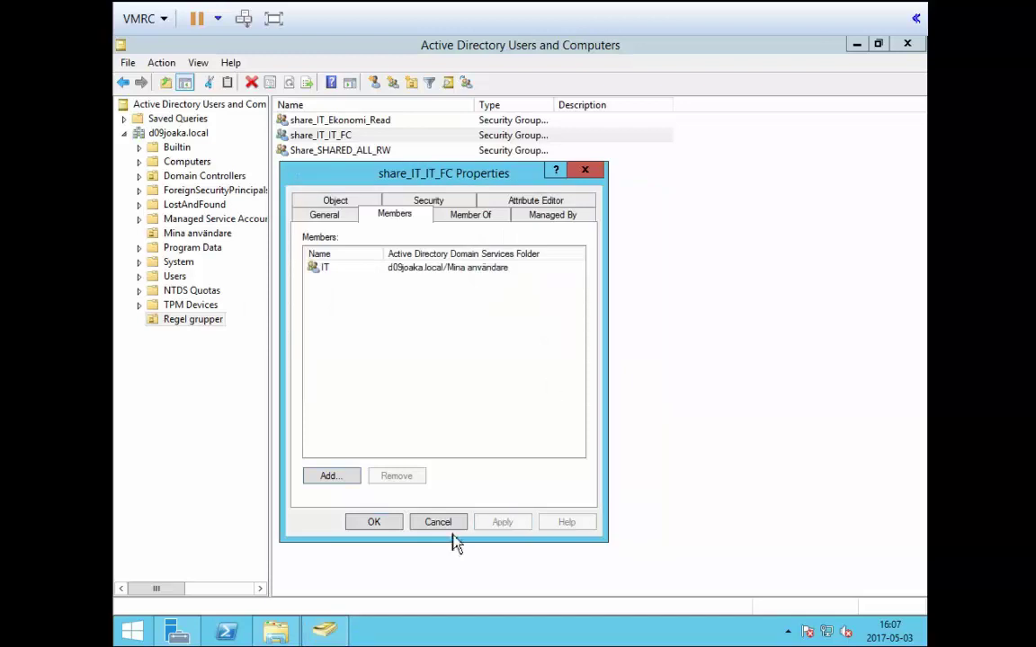
pyautogui.click(375, 524)
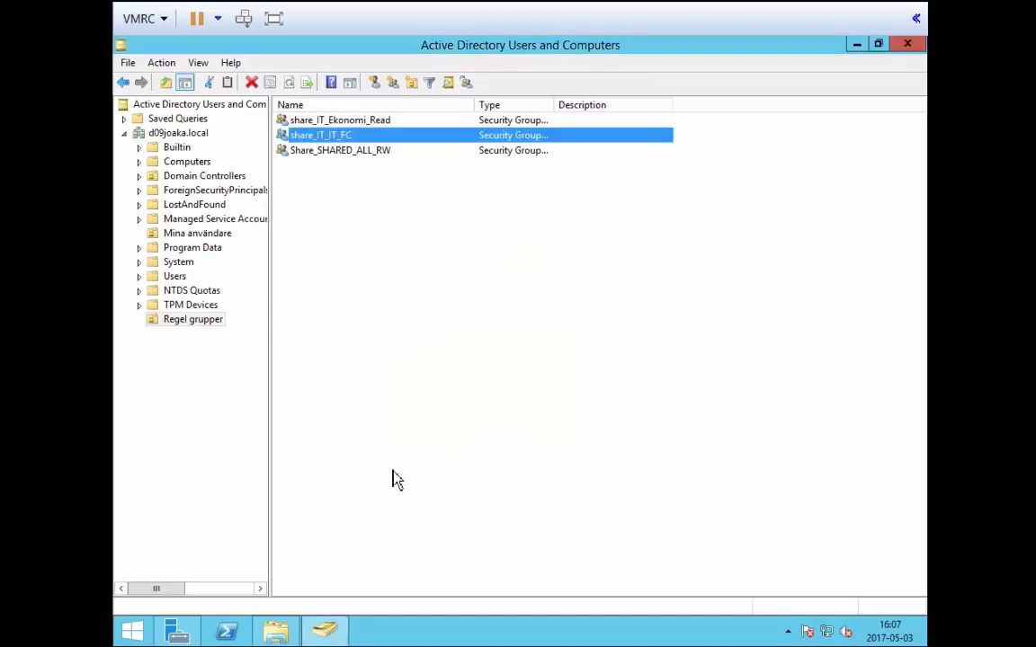
# Add the Ekonomi group as a member of share_IT_Ekonomi_Read, then apply the change and close the group's properties
pyautogui.doubleClick(303, 122)
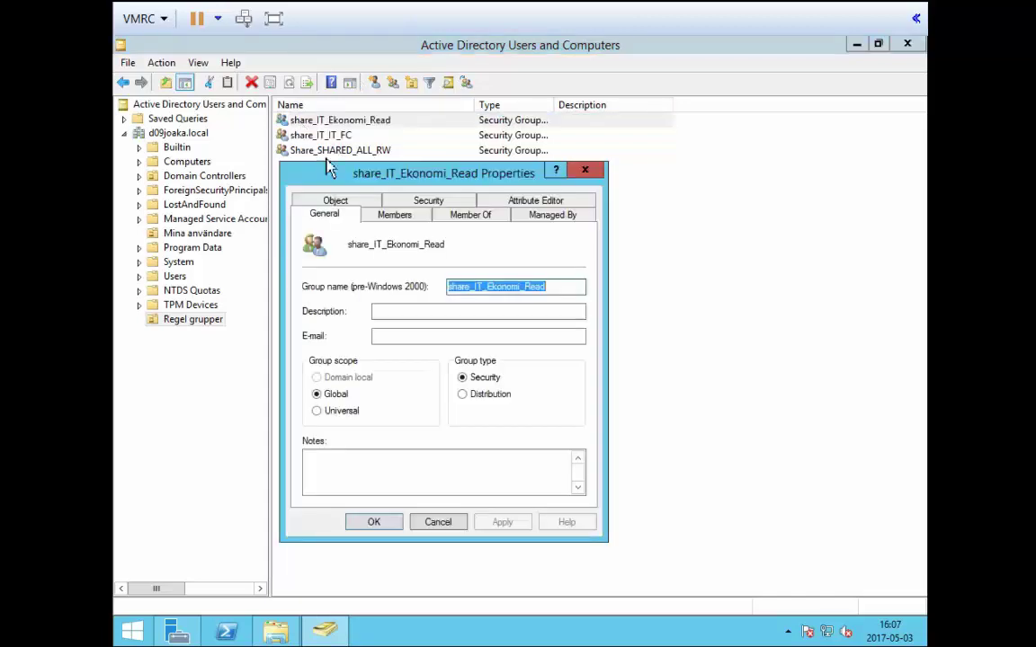
pyautogui.click(394, 212)
pyautogui.click(328, 476)
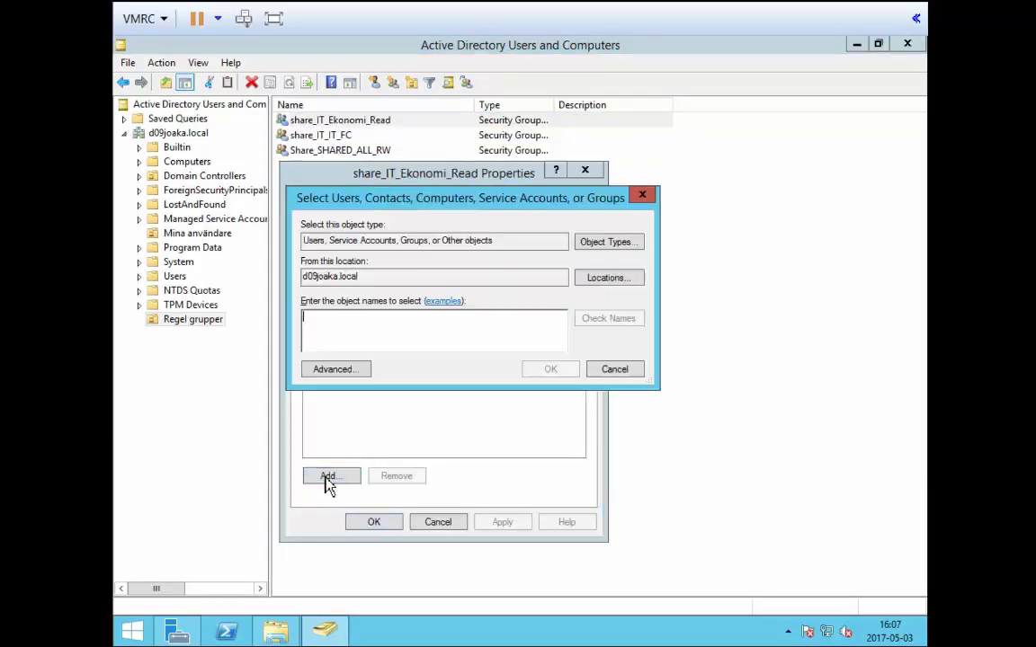
pyautogui.write('ekonomi')
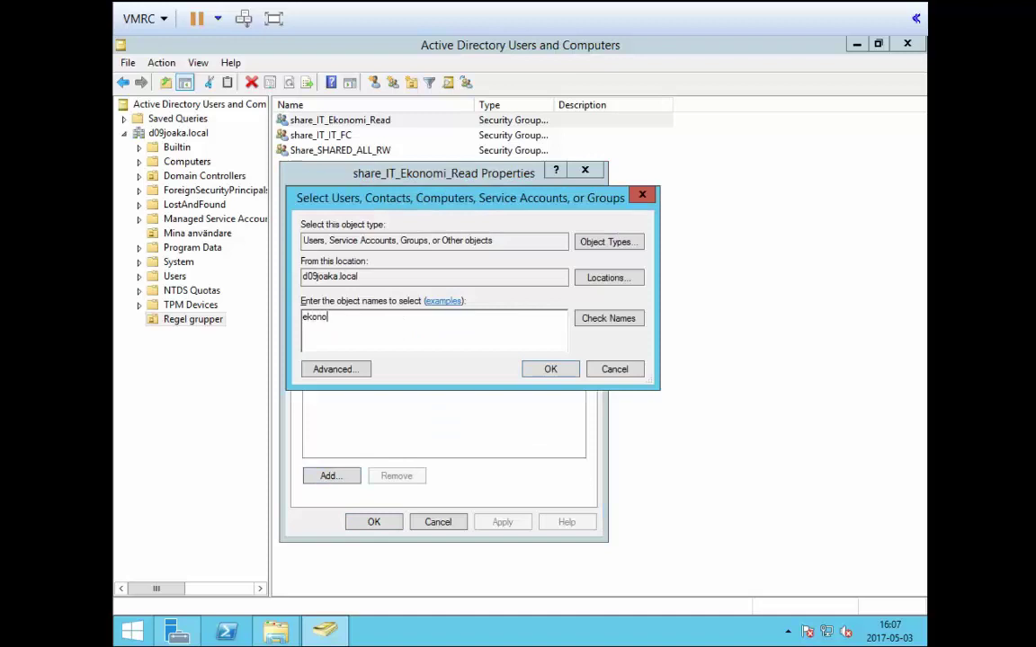
pyautogui.click(552, 370)
pyautogui.click(496, 527)
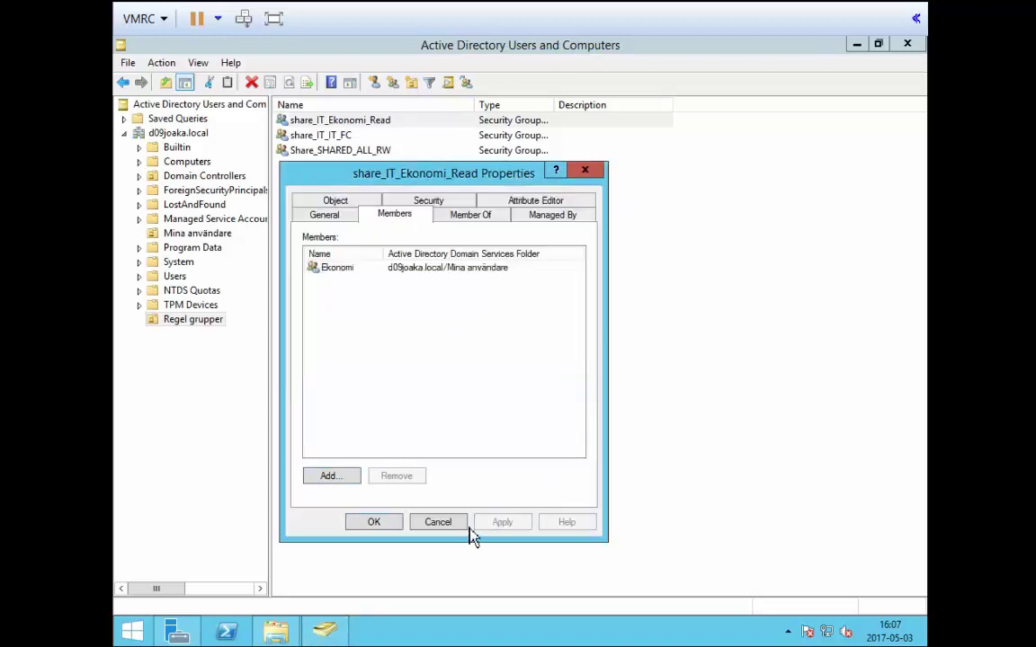
pyautogui.click(386, 523)
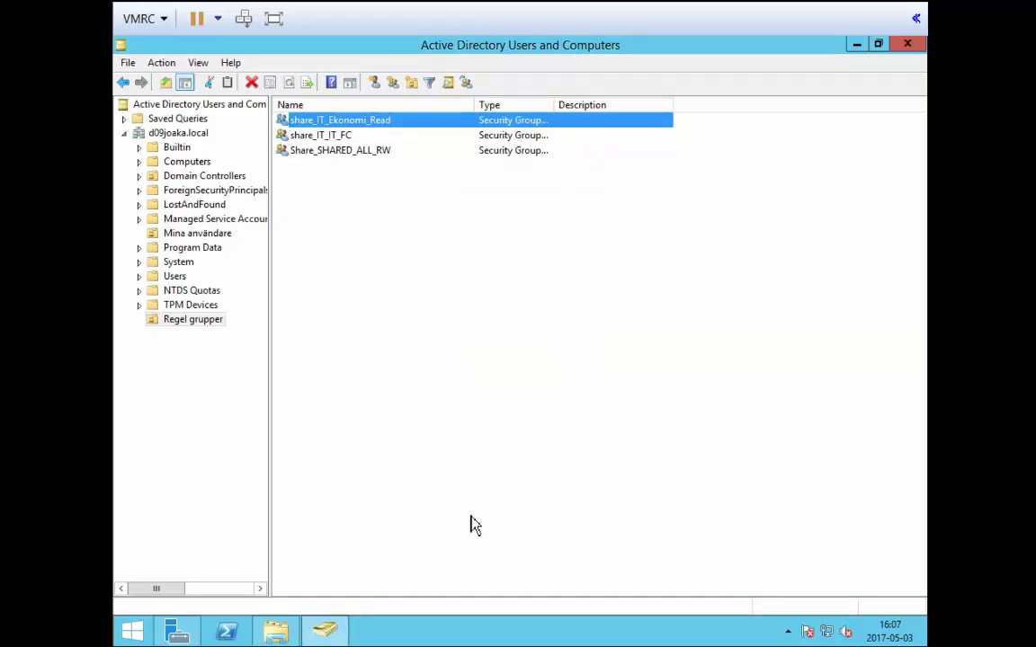
# Switch to File Explorer and create a folder named IT on Local Disk (C:)
pyautogui.click(290, 636)
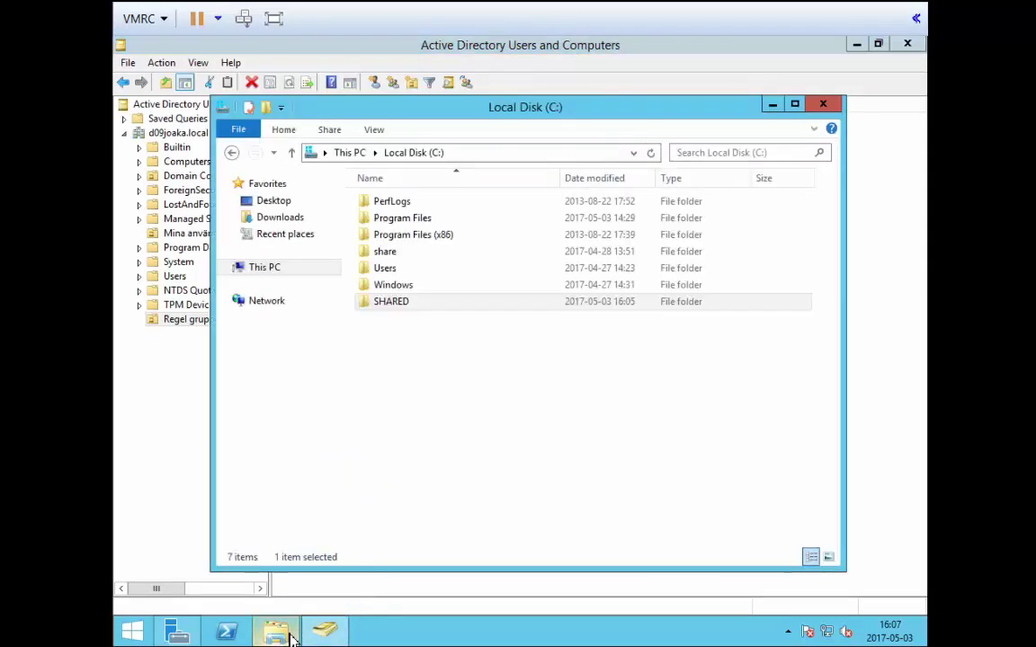
pyautogui.rightClick(403, 393)
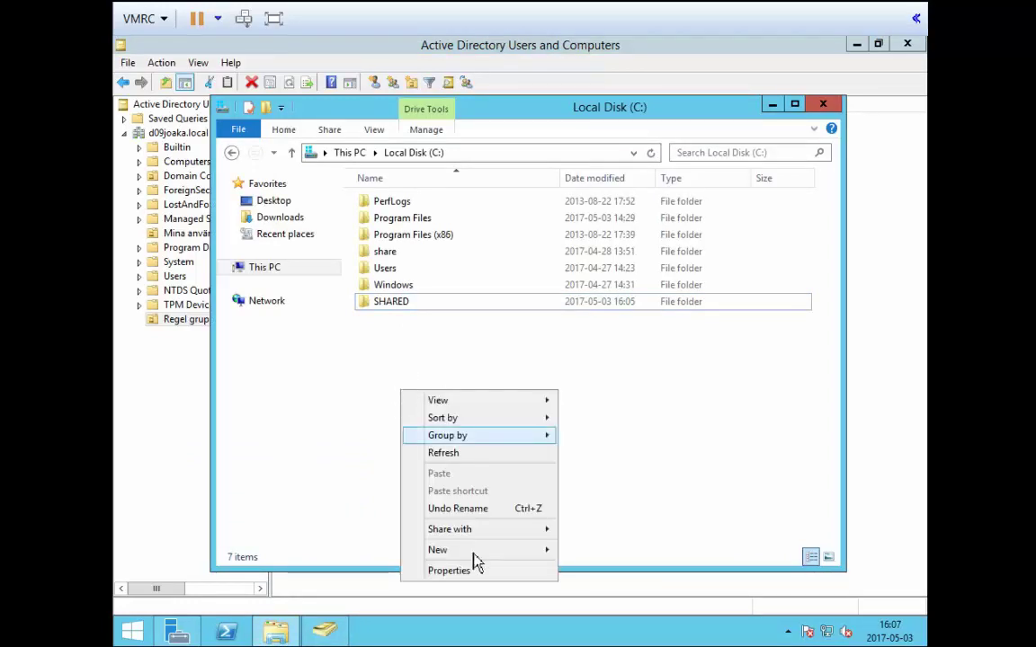
pyautogui.moveTo(473, 551)
pyautogui.click(594, 442)
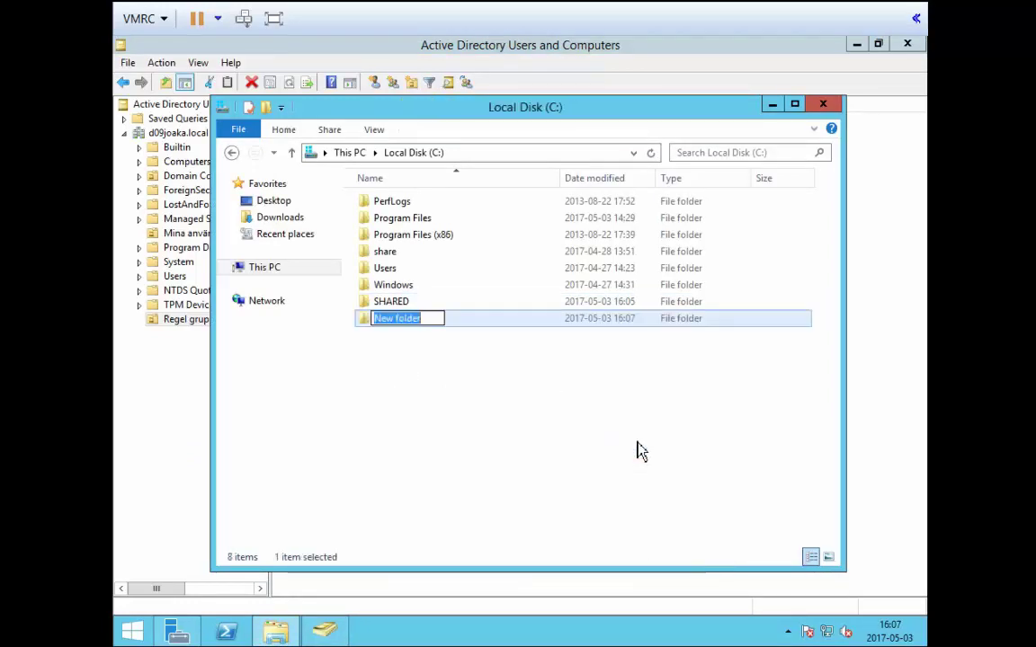
pyautogui.write('IT')
pyautogui.press('Return')
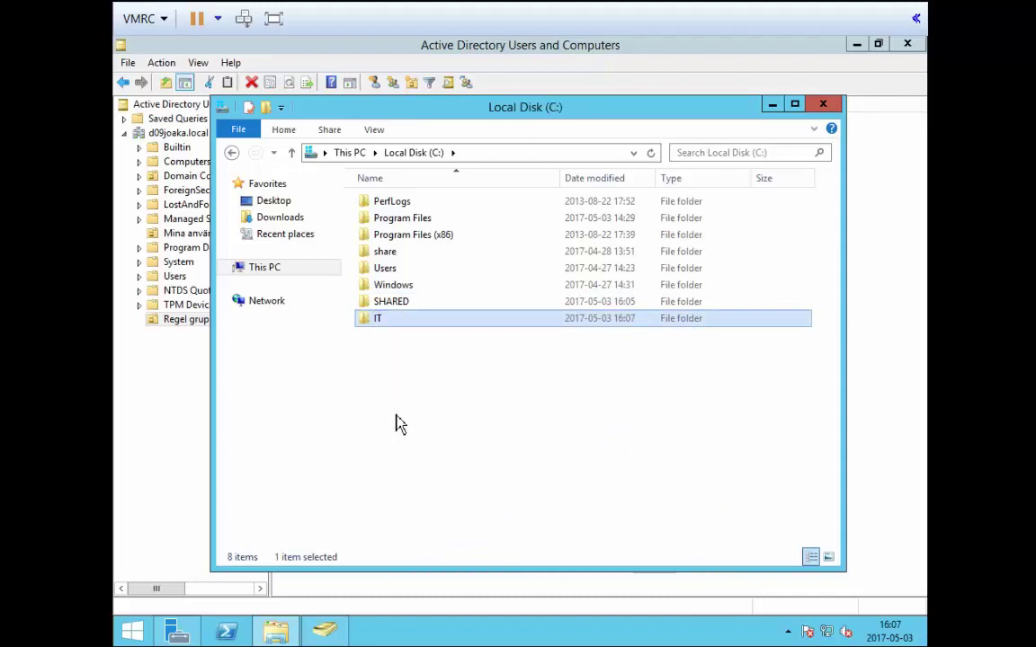
# Open the advanced sharing settings of the IT folder and enable sharing under the share name IT
pyautogui.rightClick(392, 320)
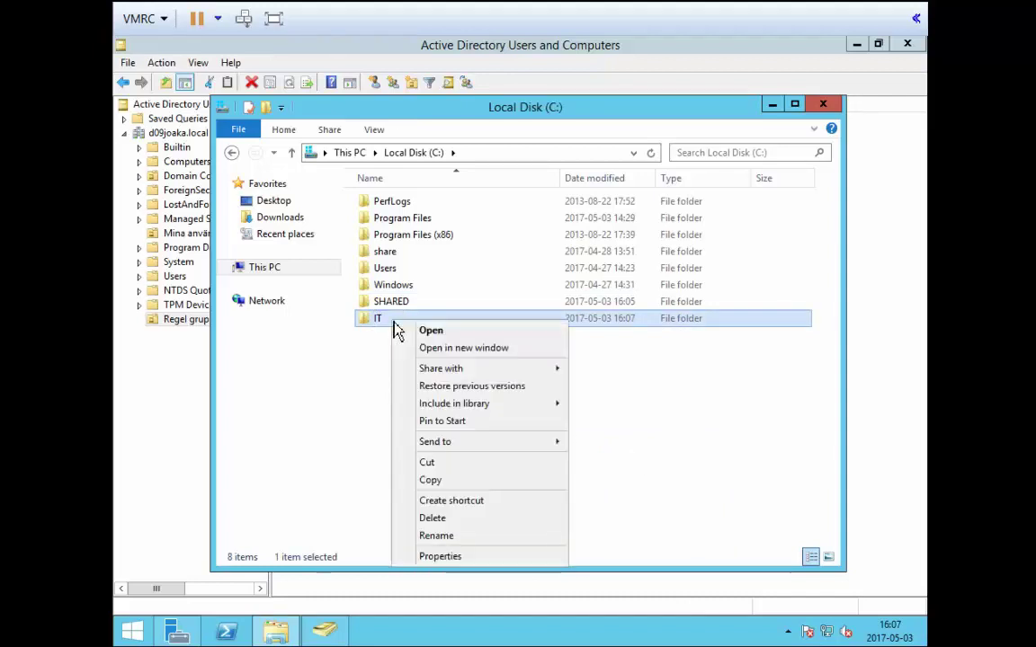
pyautogui.click(485, 557)
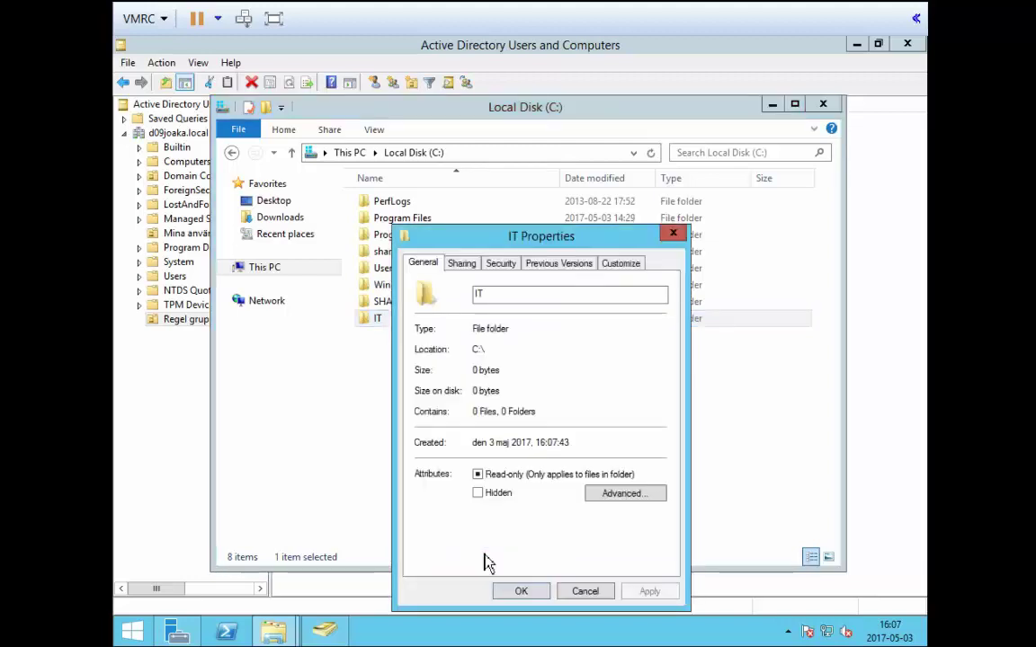
pyautogui.click(462, 265)
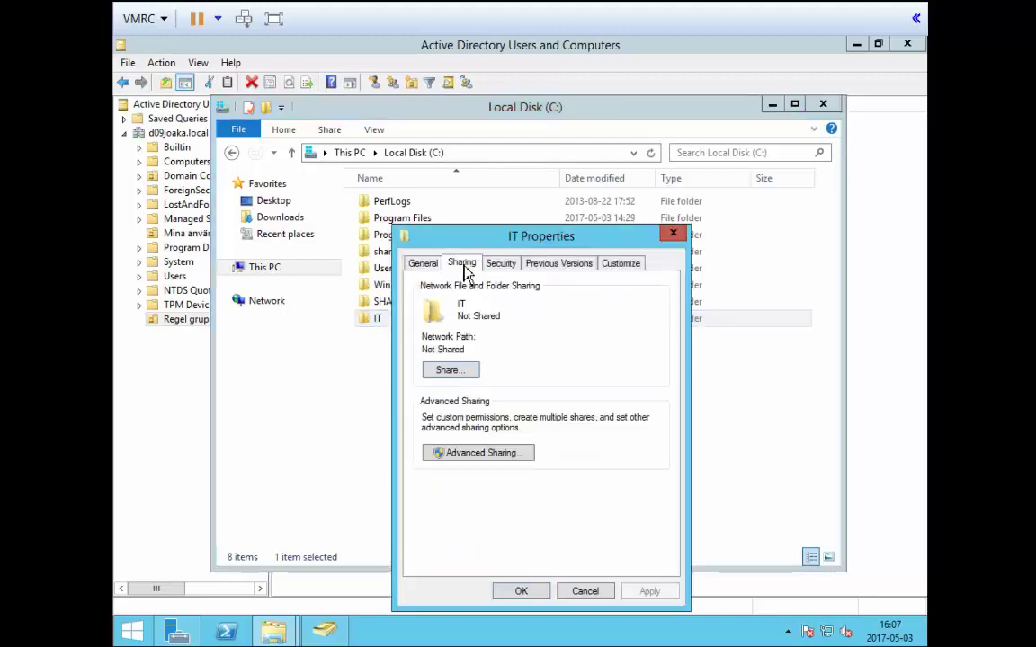
pyautogui.click(481, 454)
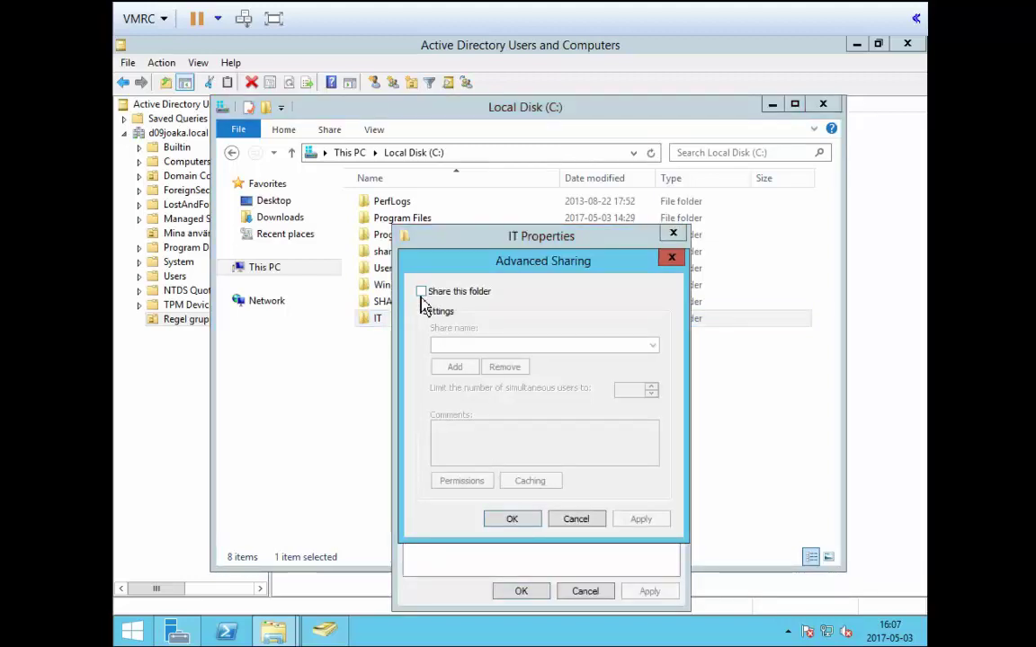
pyautogui.click(422, 292)
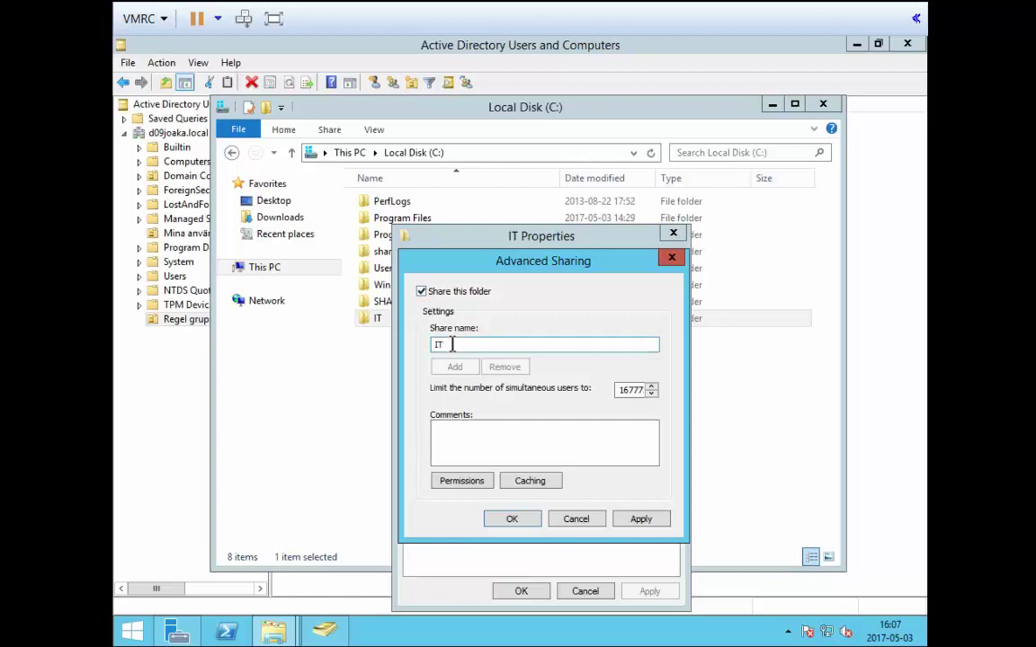
# Allow Everyone Full Control in the IT share permissions, apply it and confirm the advanced sharing settings
pyautogui.click(460, 481)
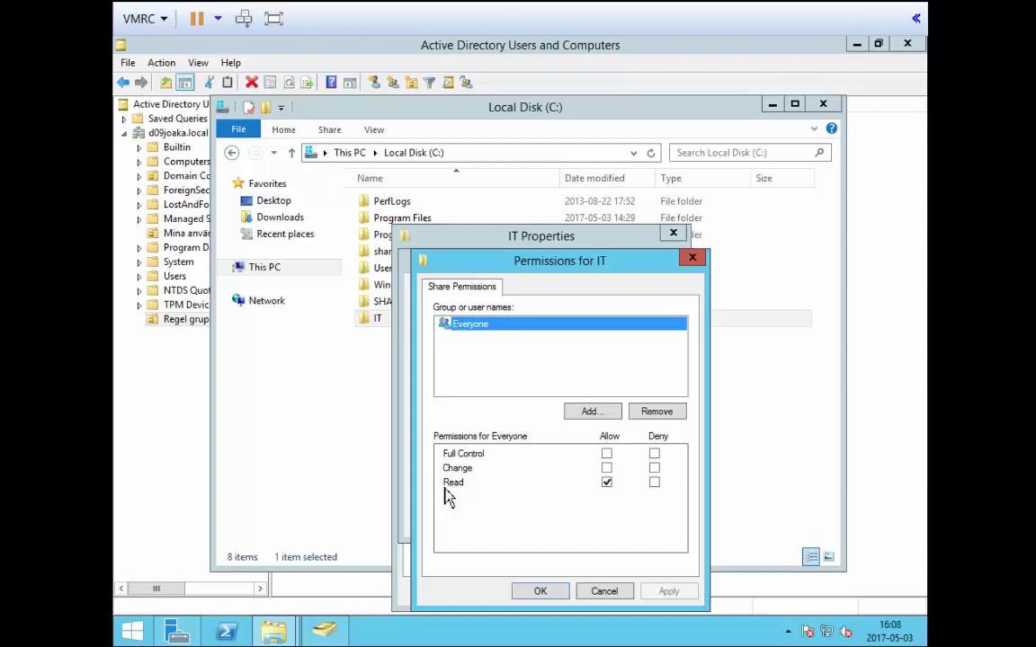
pyautogui.click(606, 453)
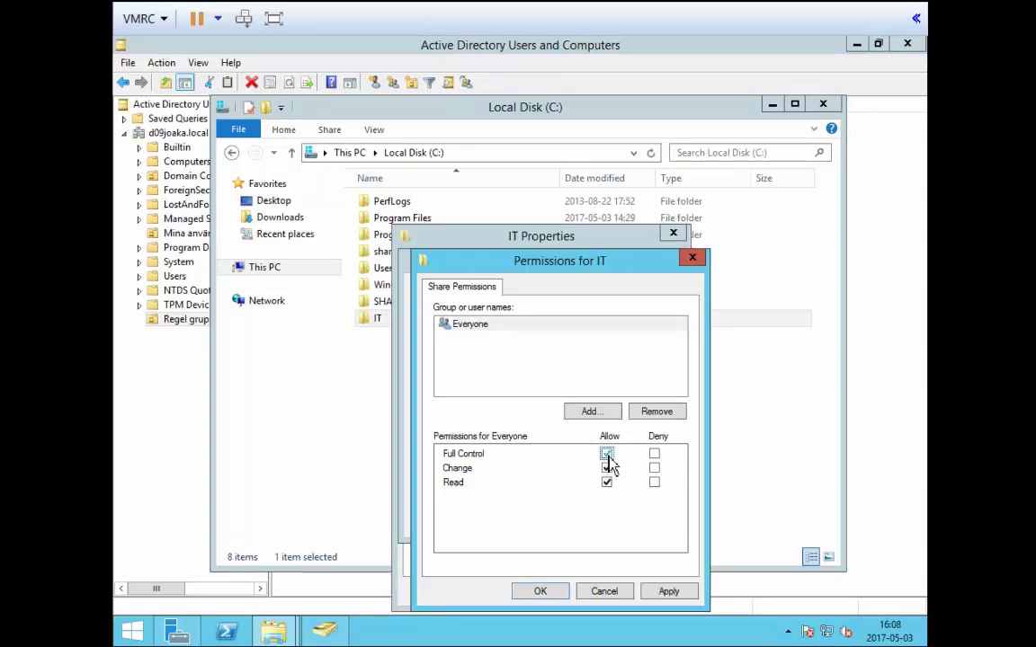
pyautogui.click(667, 593)
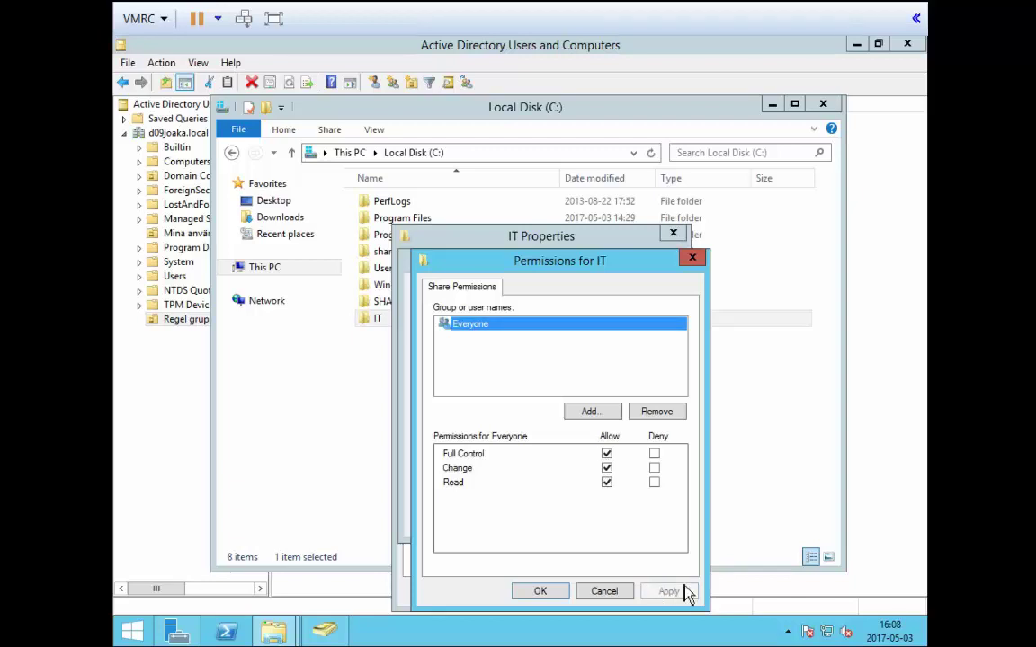
pyautogui.click(539, 592)
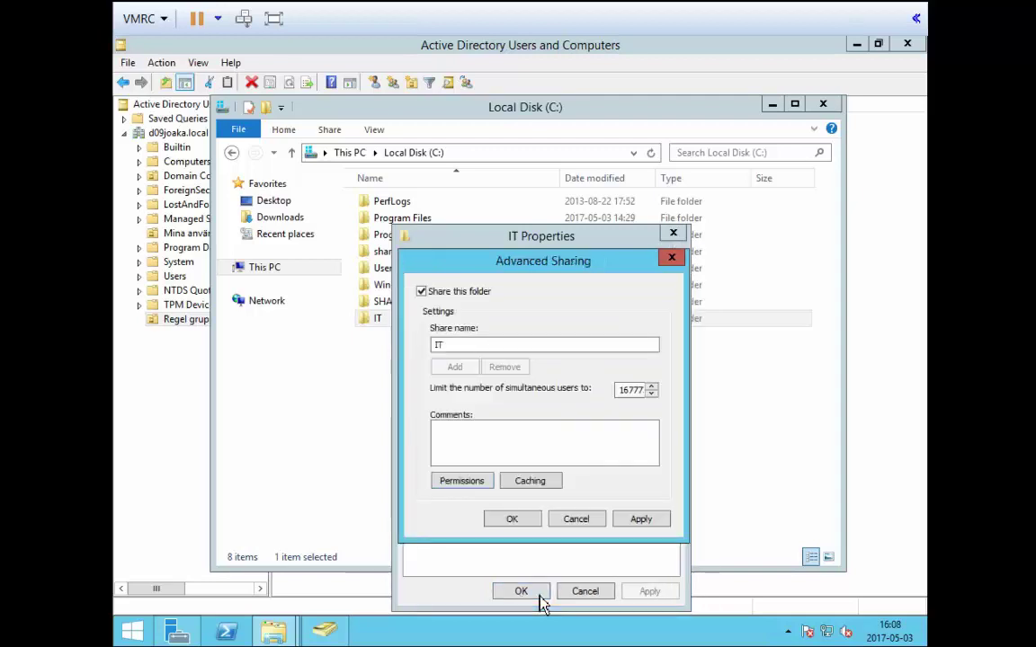
pyautogui.click(520, 521)
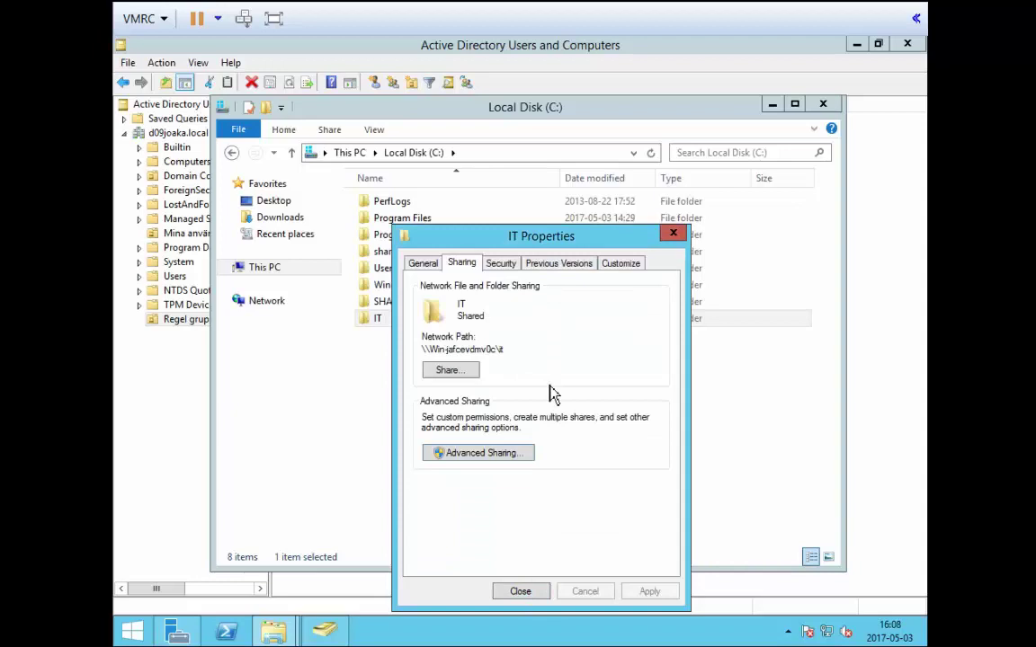
# Disable inheritance in the IT folder's advanced security settings, converting the inherited permissions into explicit ones
pyautogui.click(512, 270)
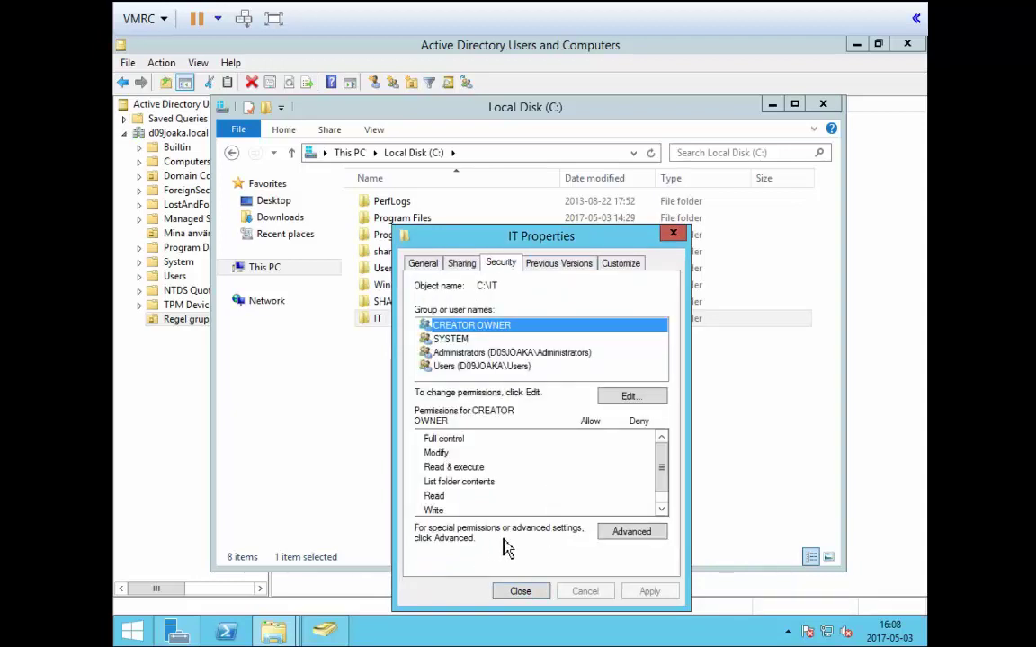
pyautogui.click(643, 533)
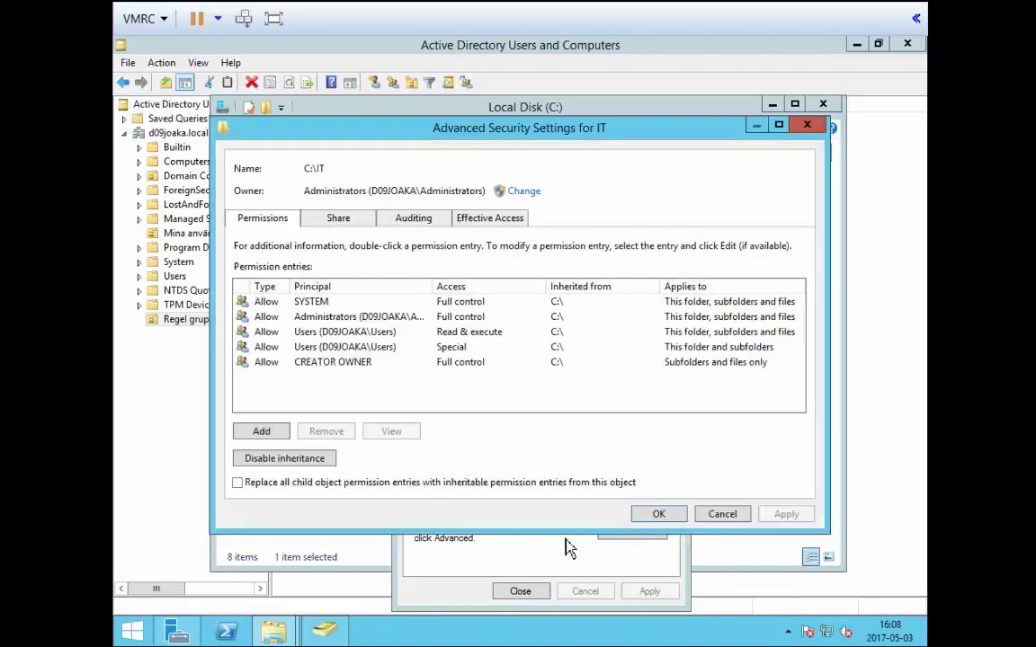
pyautogui.click(280, 465)
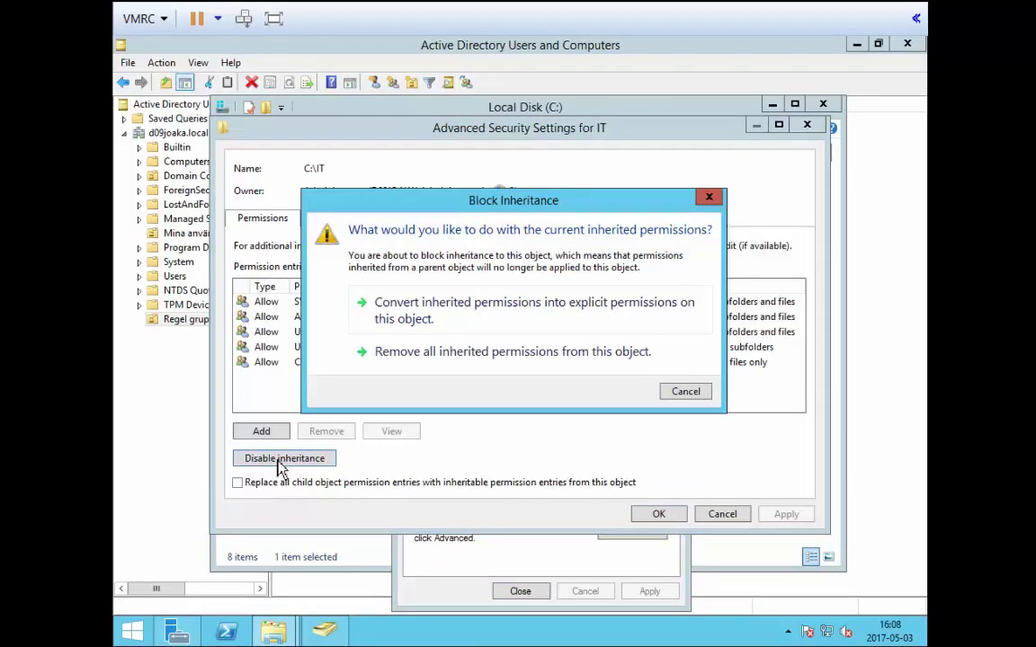
pyautogui.click(468, 321)
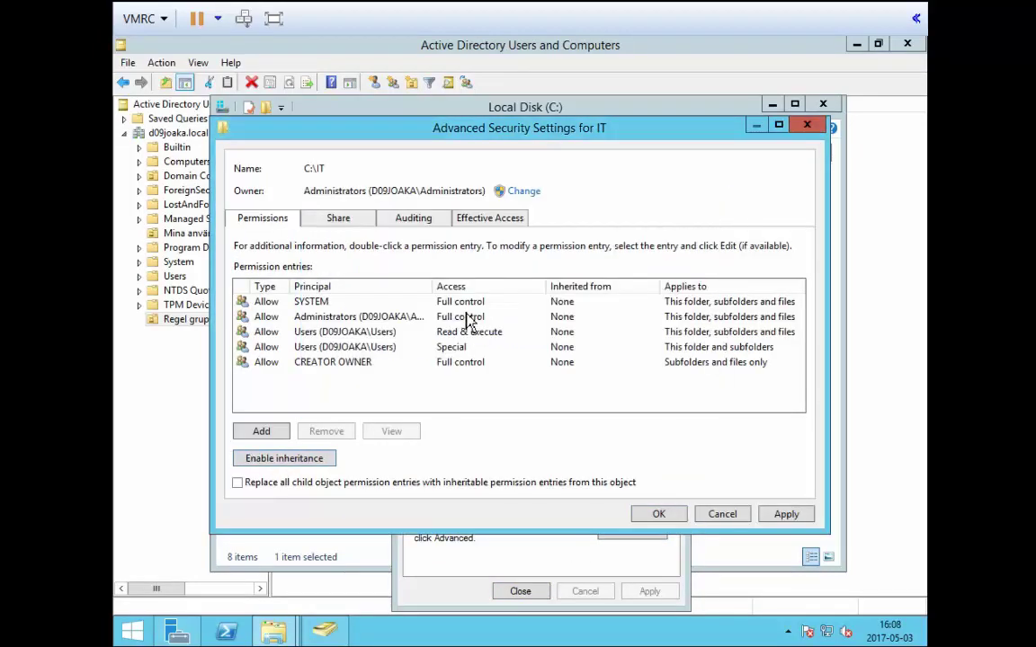
# Remove both Users entries and the CREATOR OWNER entry from the IT folder's permission entries
pyautogui.click(323, 334)
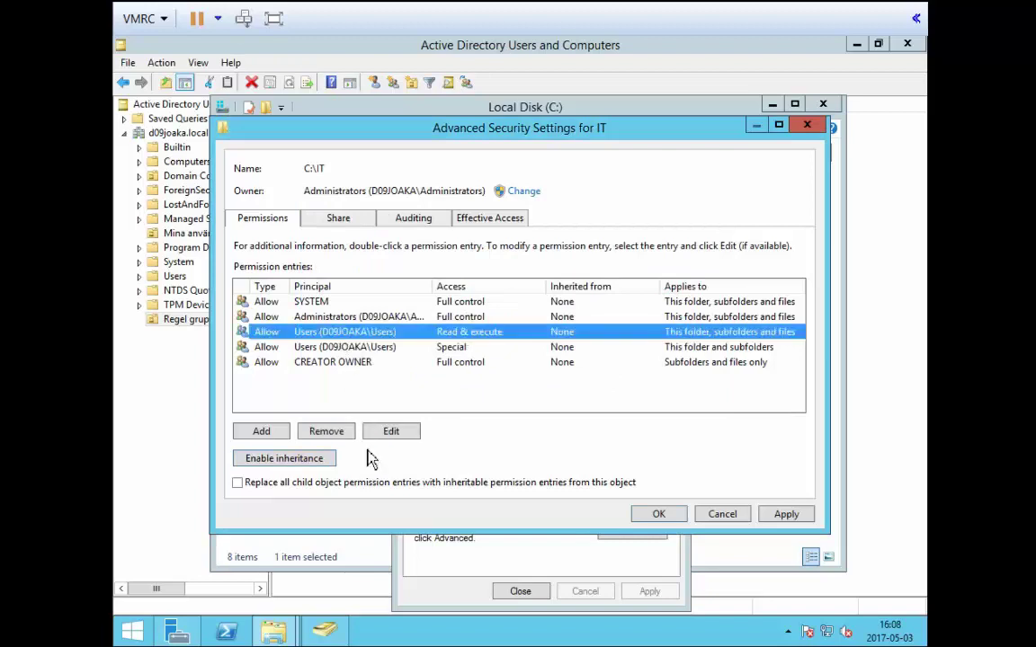
pyautogui.click(332, 435)
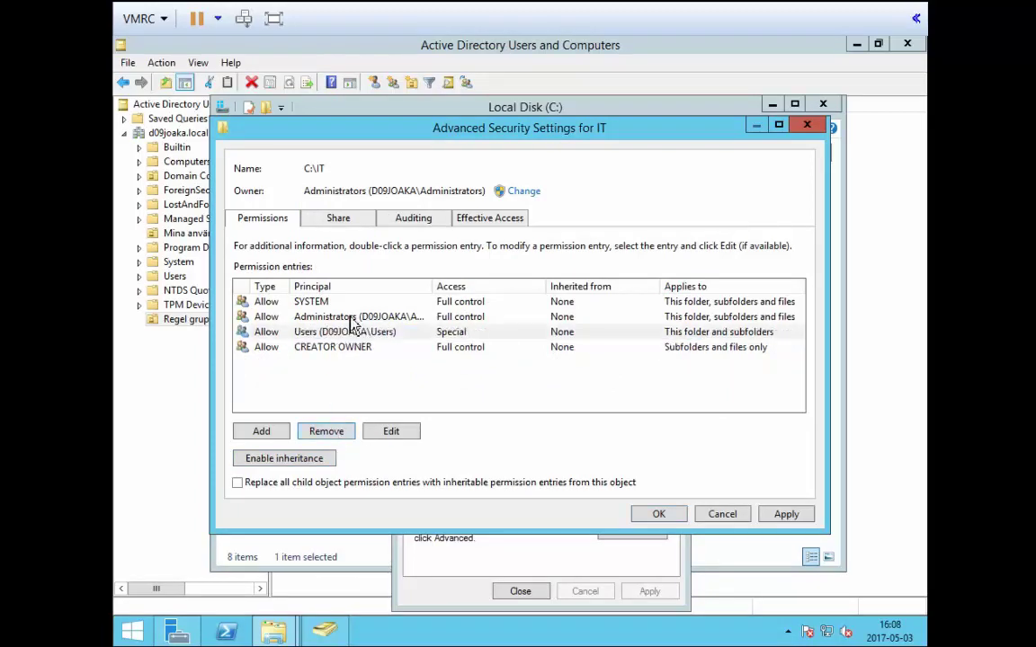
pyautogui.click(310, 332)
pyautogui.click(330, 437)
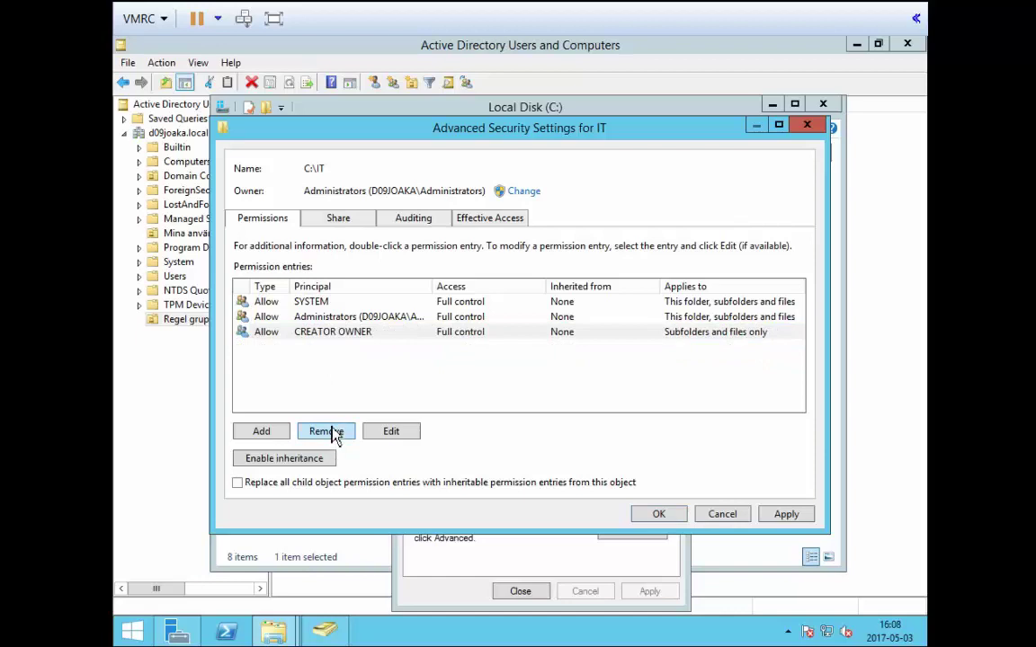
pyautogui.click(330, 433)
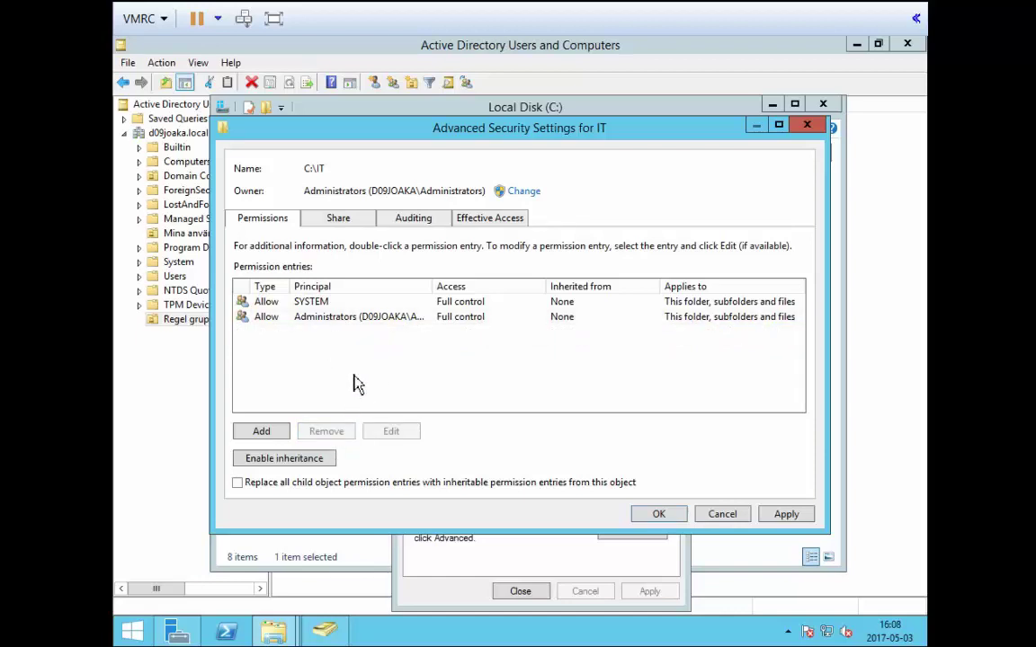
# Start a new permission entry for the IT folder, searching for groups starting with "share" and choosing share_IT_IT_FC as the principal
pyautogui.click(260, 431)
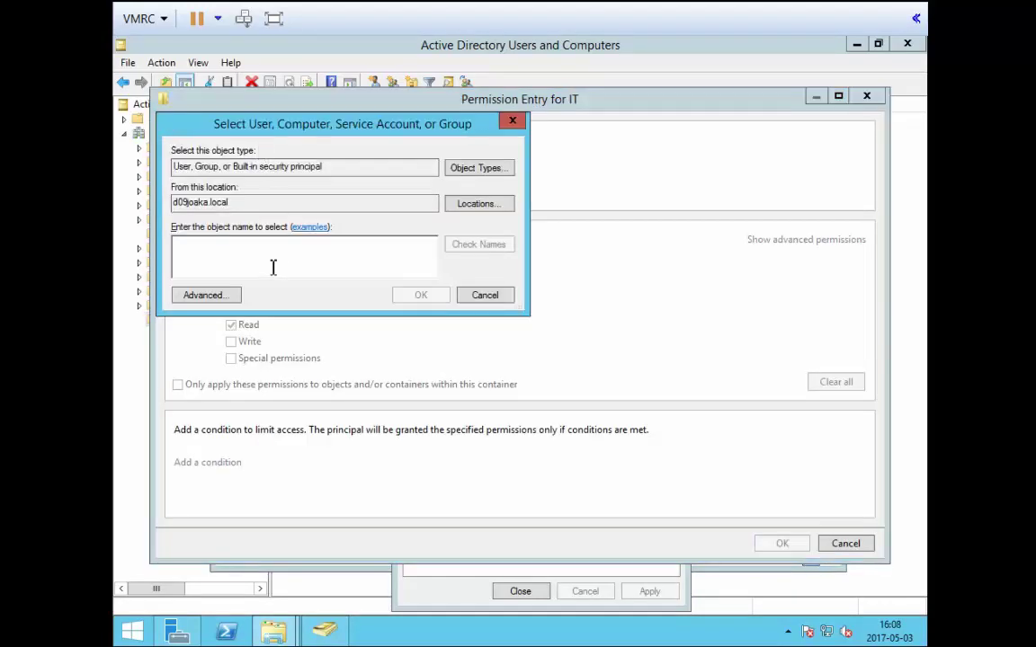
pyautogui.click(202, 298)
pyautogui.click(382, 281)
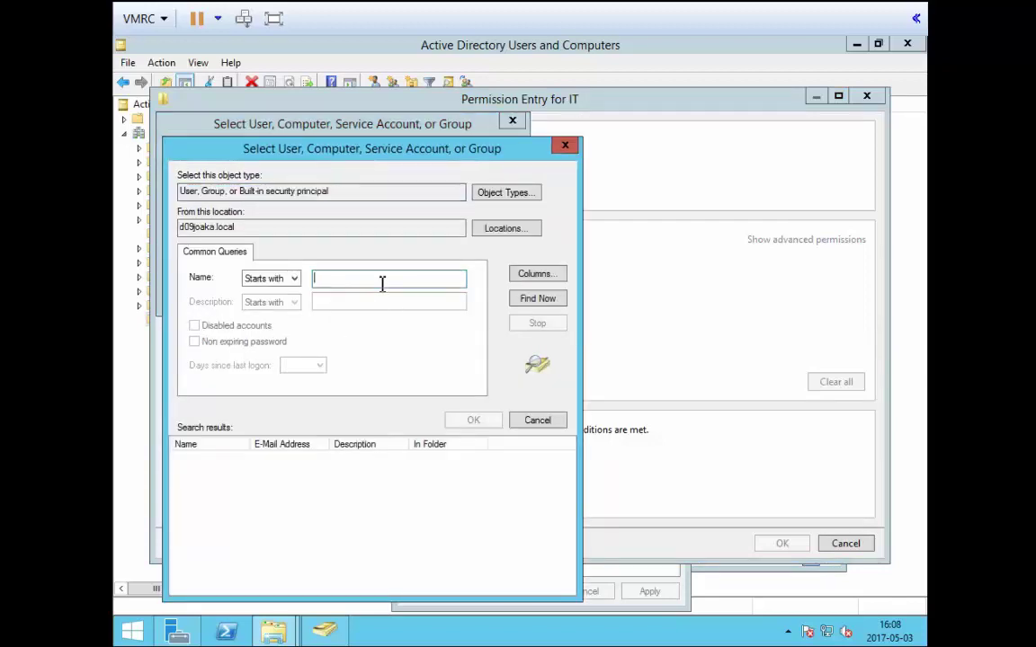
pyautogui.write('share')
pyautogui.click(538, 296)
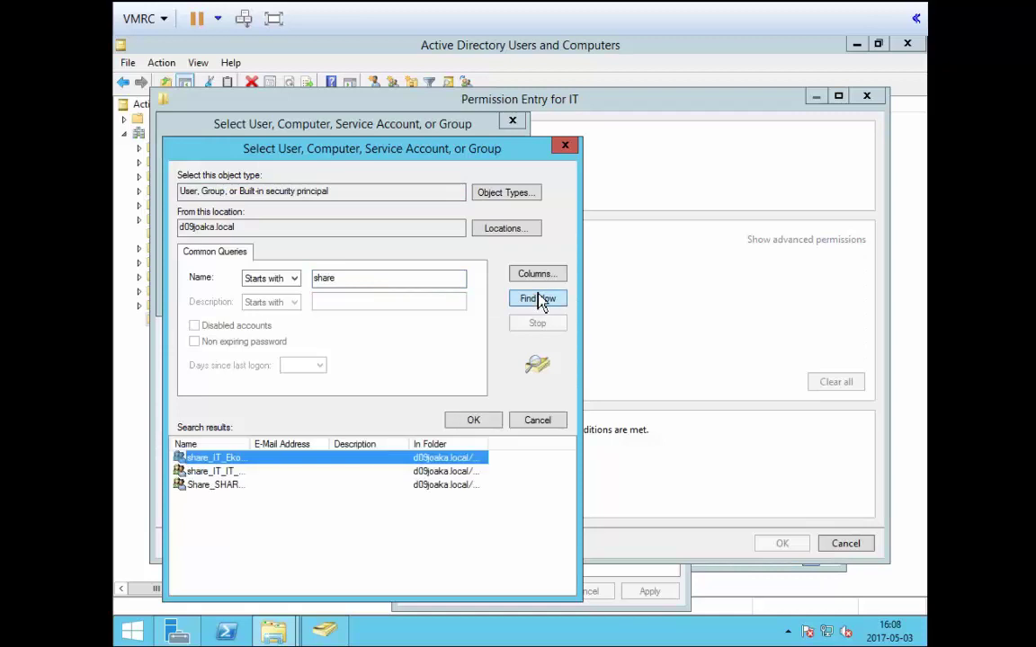
pyautogui.moveTo(251, 444); pyautogui.dragTo(362, 443)
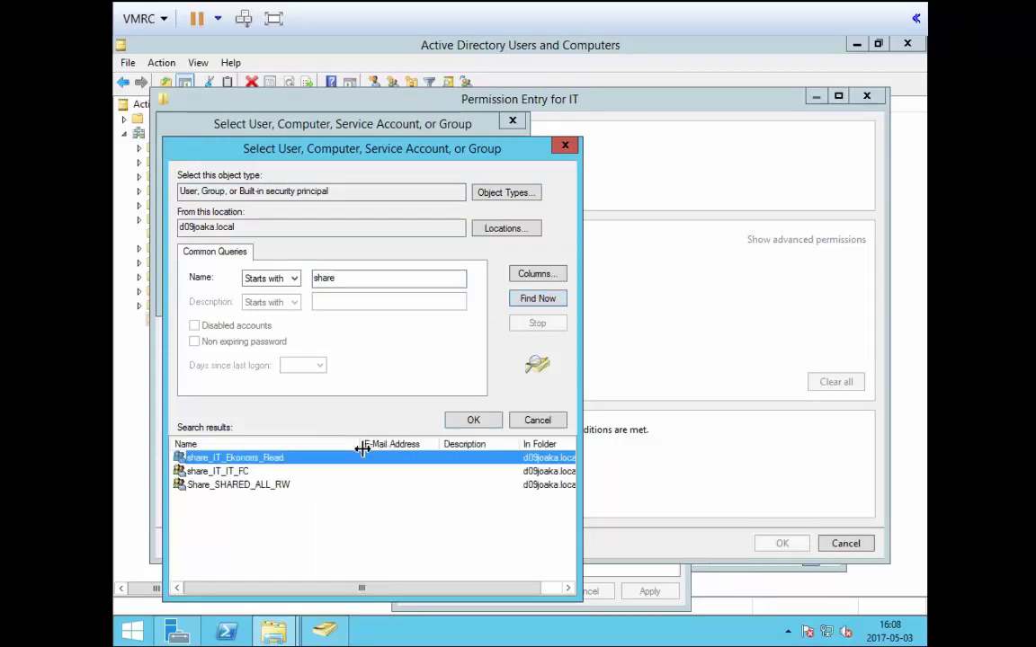
pyautogui.click(209, 472)
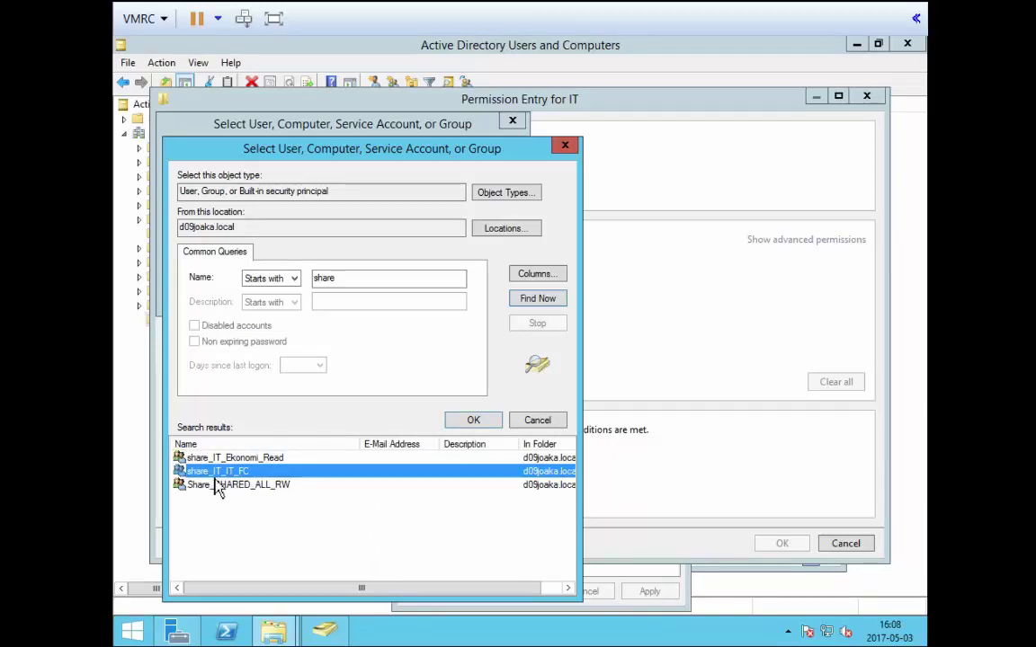
pyautogui.click(472, 420)
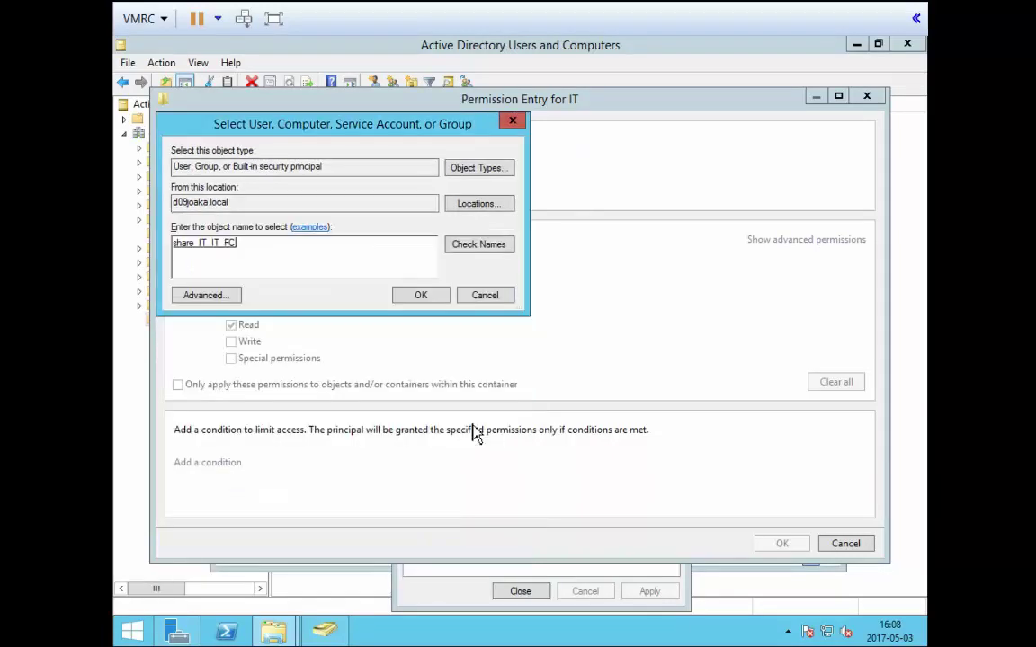
pyautogui.click(430, 299)
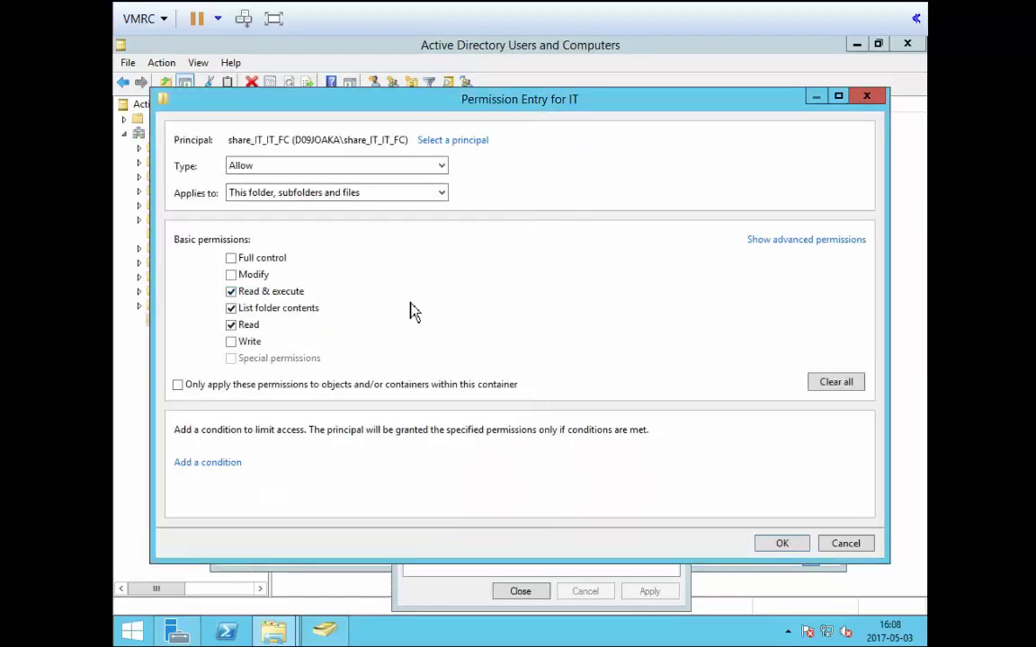
# Allow share_IT_IT_FC Full control of the IT folder, subfolders and files and confirm the permission entry
pyautogui.click(236, 262)
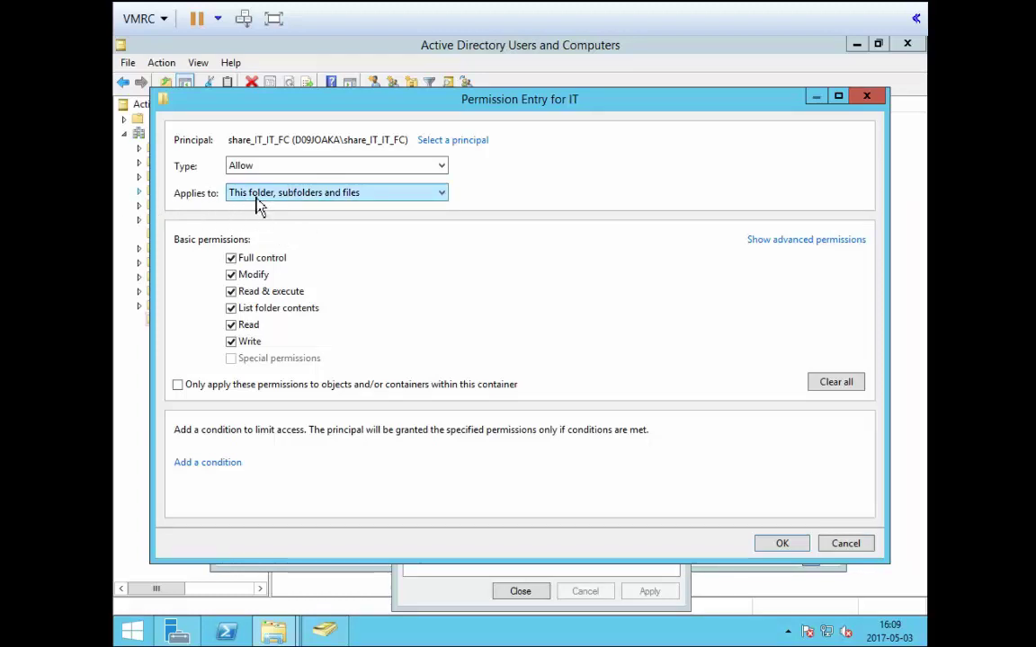
pyautogui.click(784, 544)
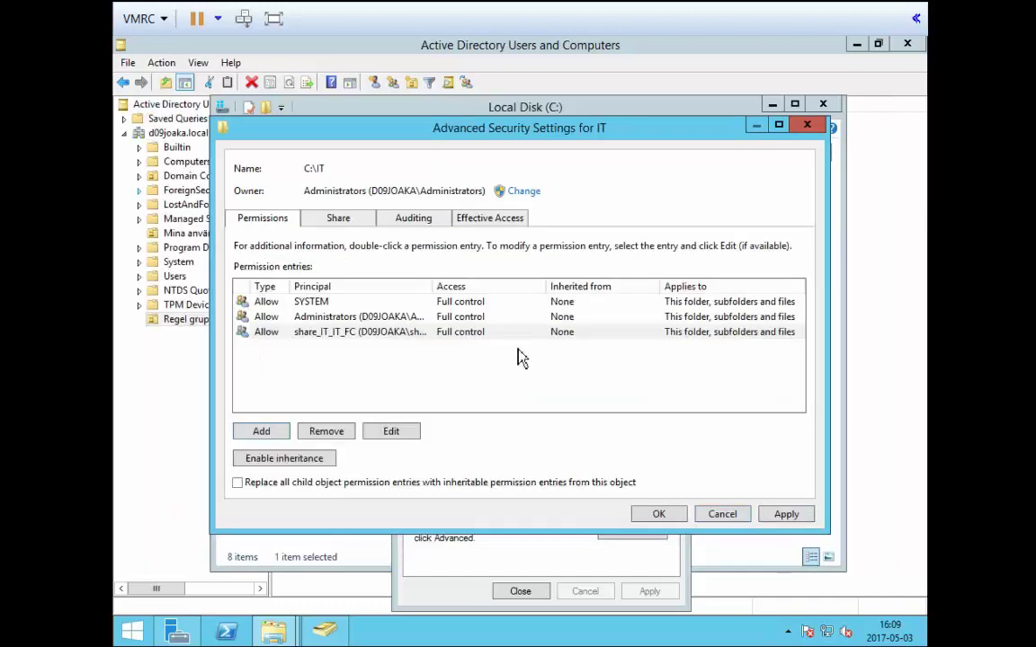
pyautogui.click(467, 374)
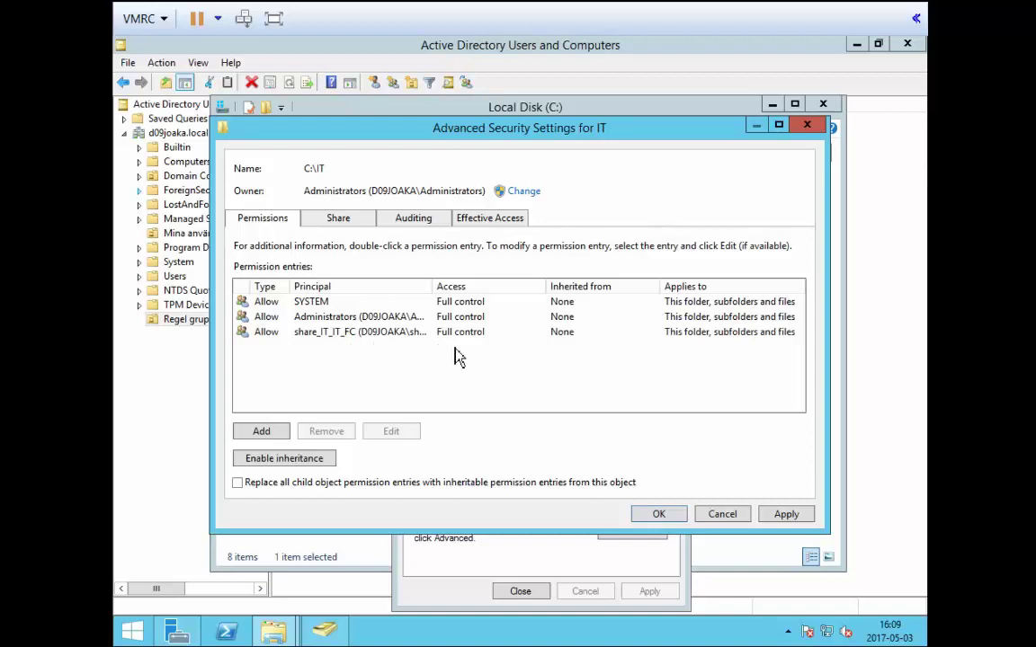
# Add an IT folder permission entry for share_IT_Ekonomi_Read, keeping Read & execute, List folder contents and Read allowed
pyautogui.click(260, 434)
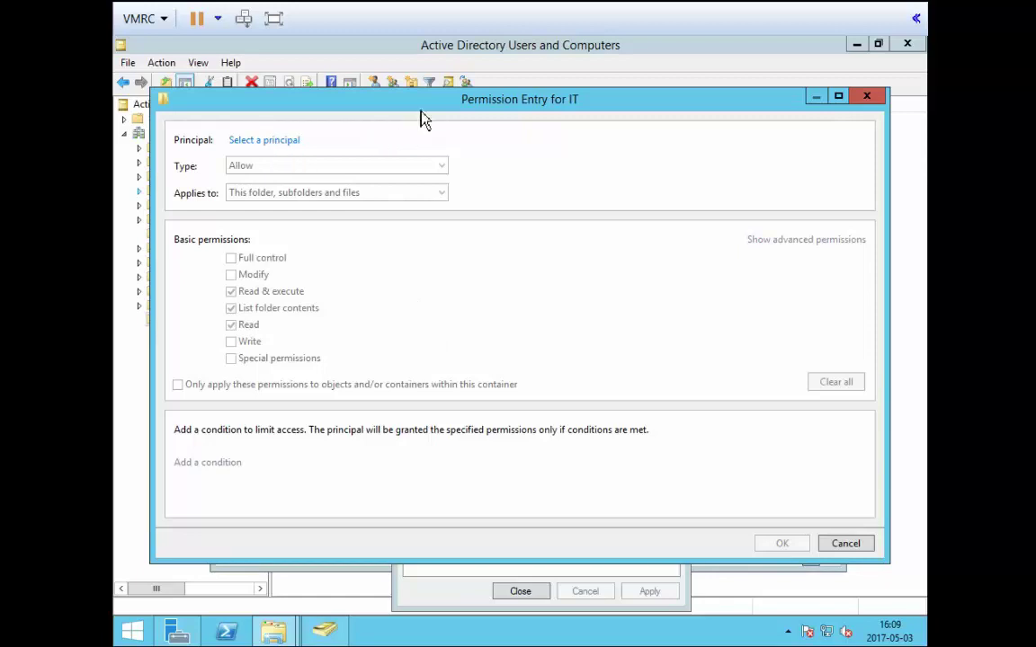
pyautogui.moveTo(377, 98); pyautogui.dragTo(394, 97)
pyautogui.click(304, 150)
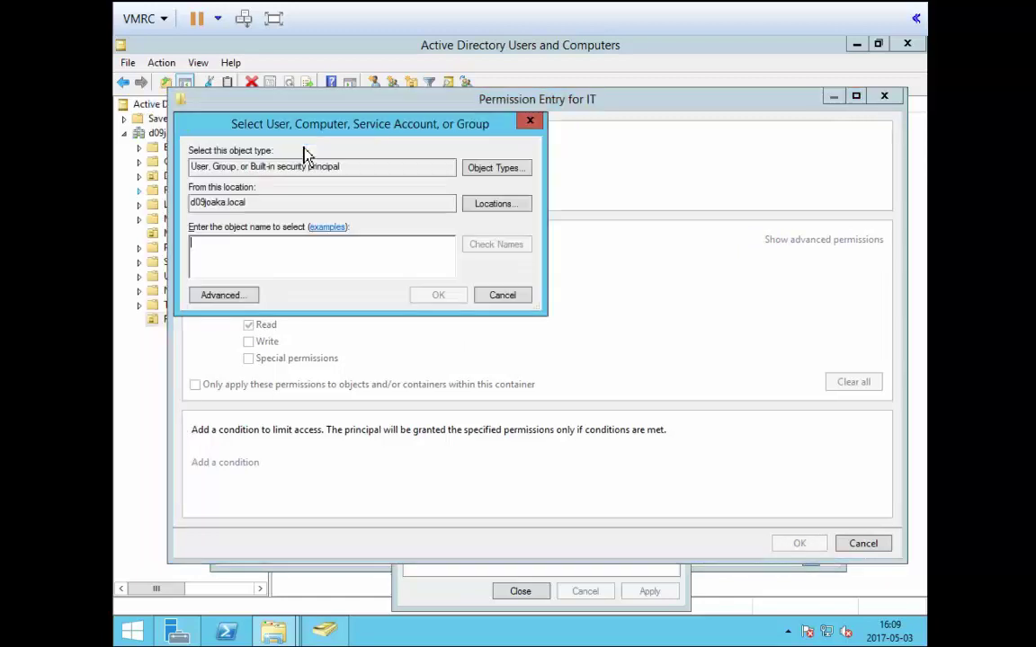
pyautogui.click(224, 296)
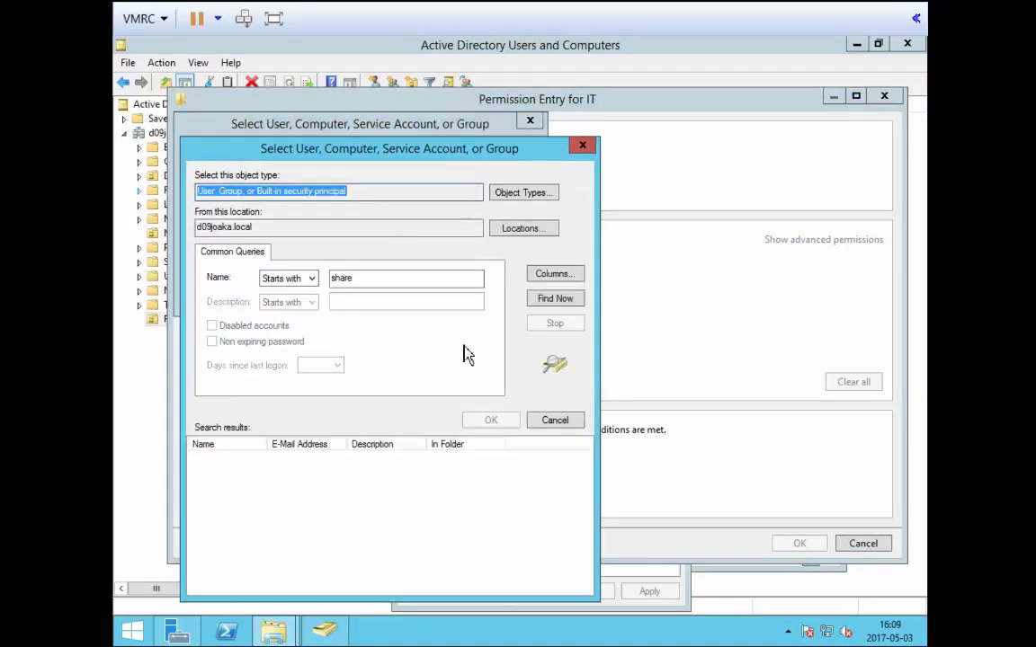
pyautogui.click(564, 298)
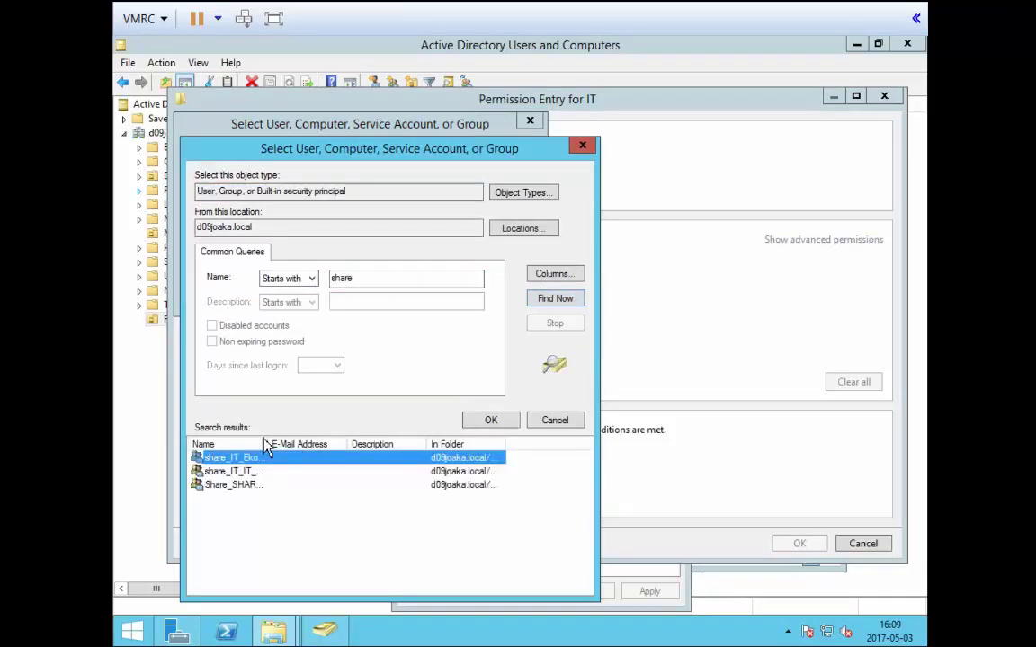
pyautogui.moveTo(269, 444); pyautogui.dragTo(367, 447)
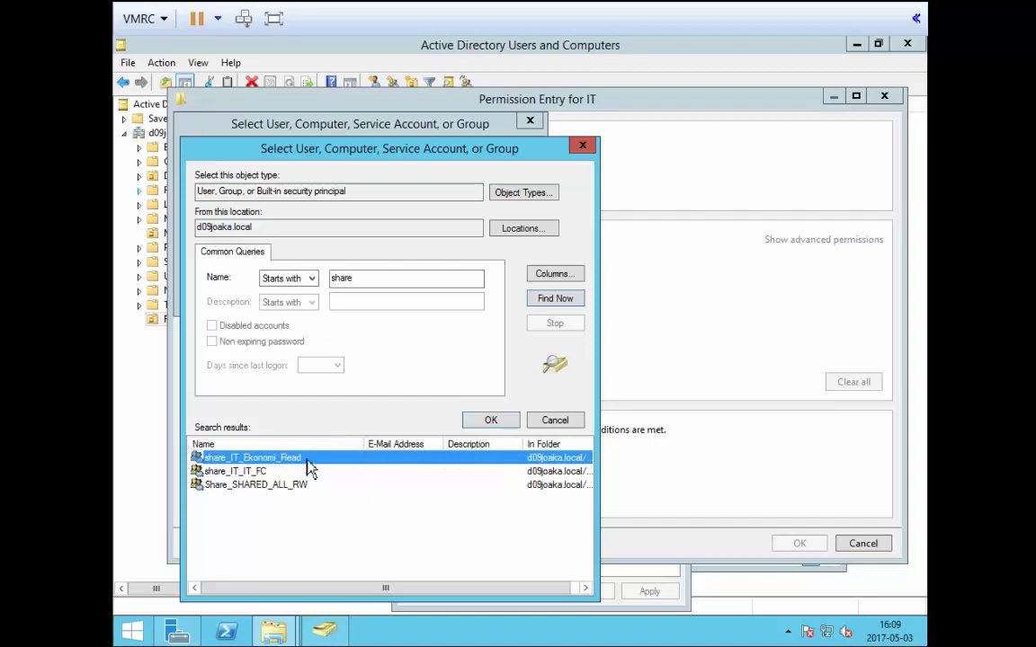
pyautogui.click(490, 421)
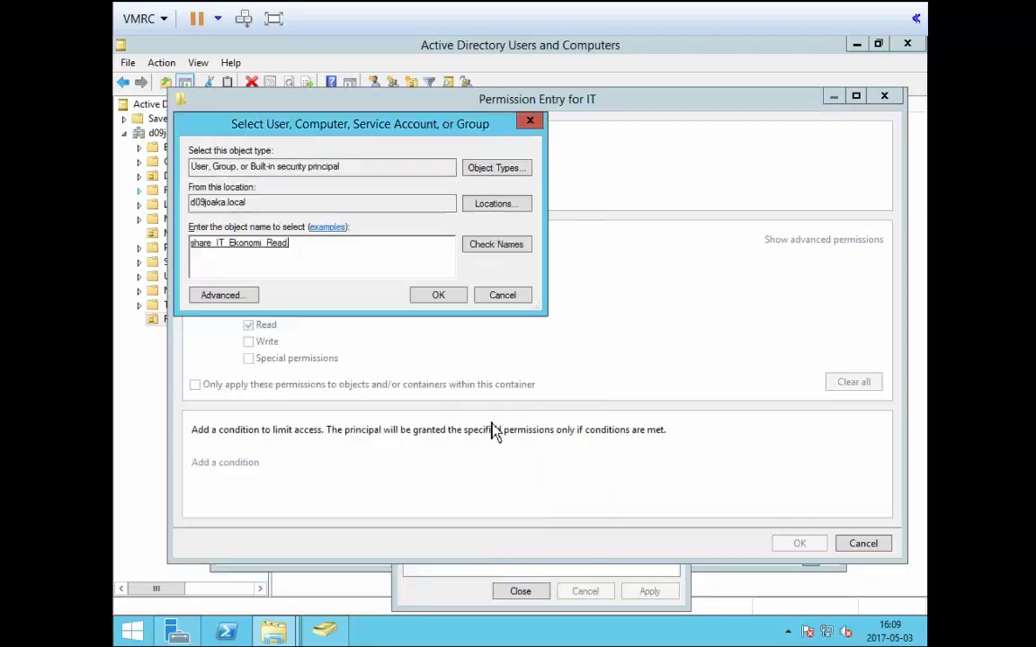
pyautogui.click(438, 296)
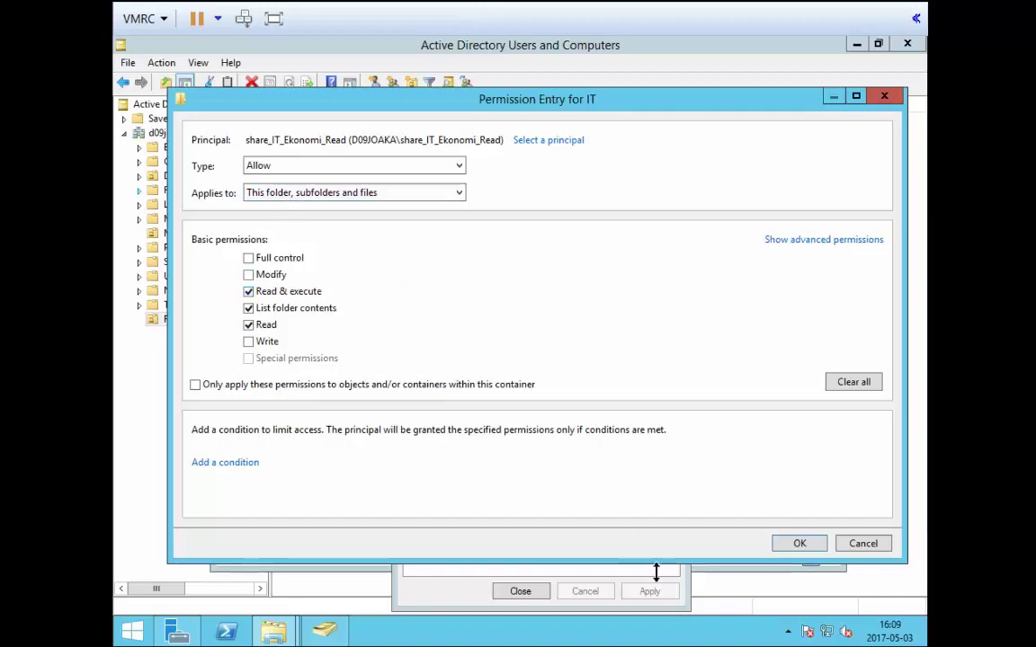
pyautogui.click(802, 544)
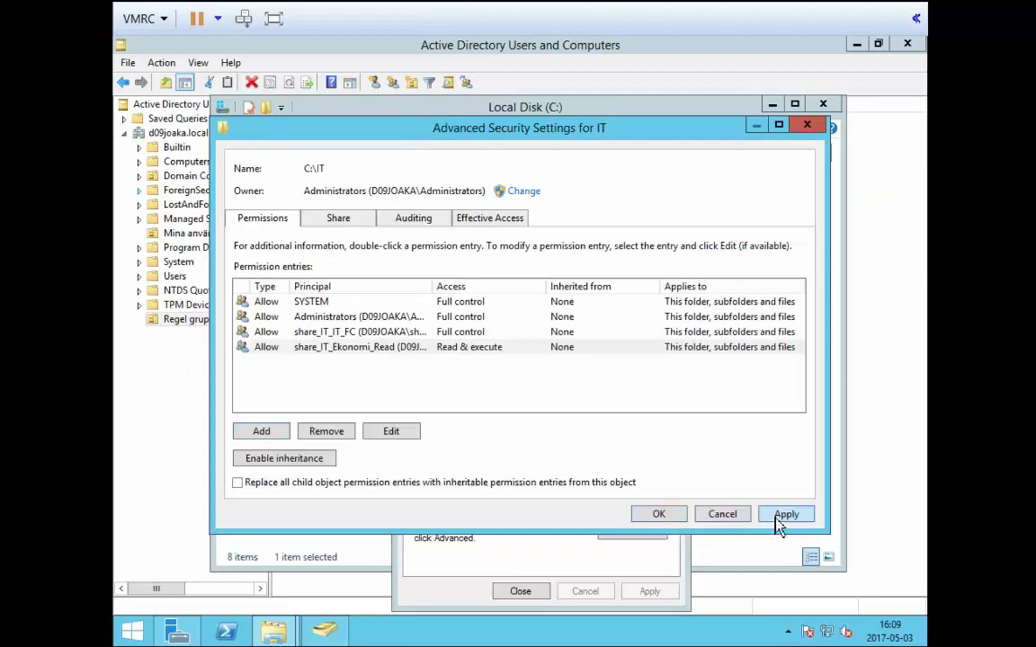
# Apply and confirm the IT folder's advanced security settings and close its properties
pyautogui.click(786, 516)
pyautogui.click(667, 518)
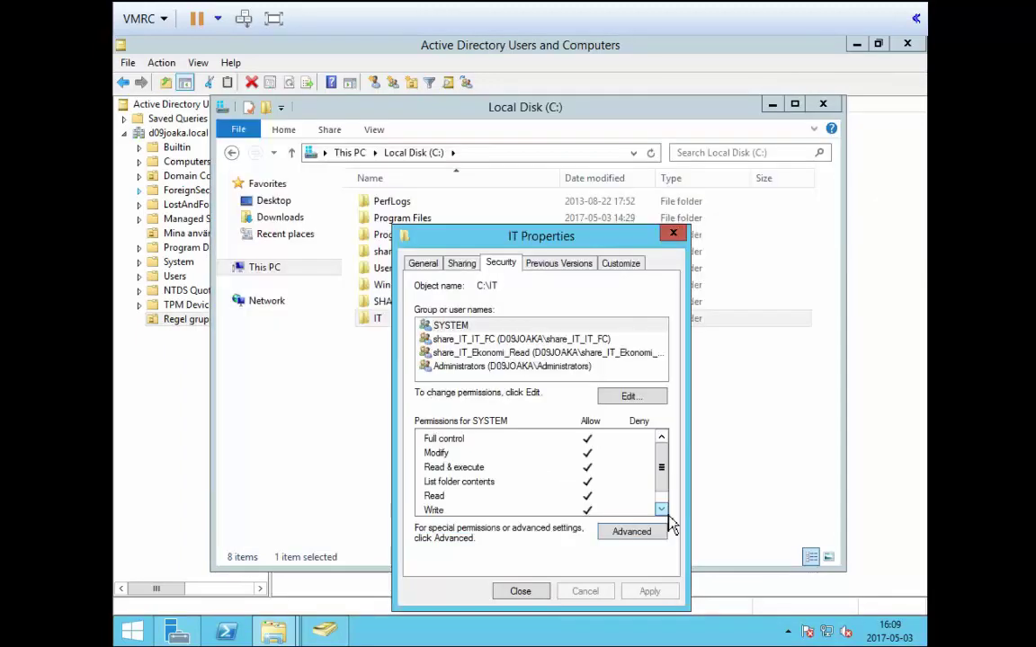
pyautogui.click(534, 597)
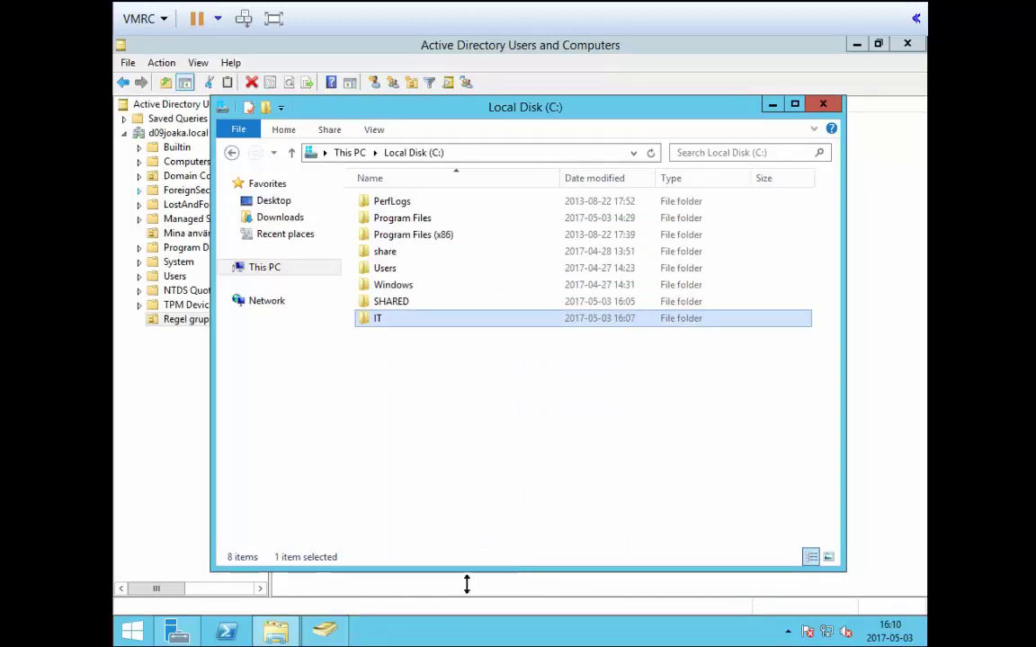
# Switch to the Windows 10 client, reload the shares on \\10.209.5.100 in File Explorer and select the it share
pyautogui.click(342, 635)
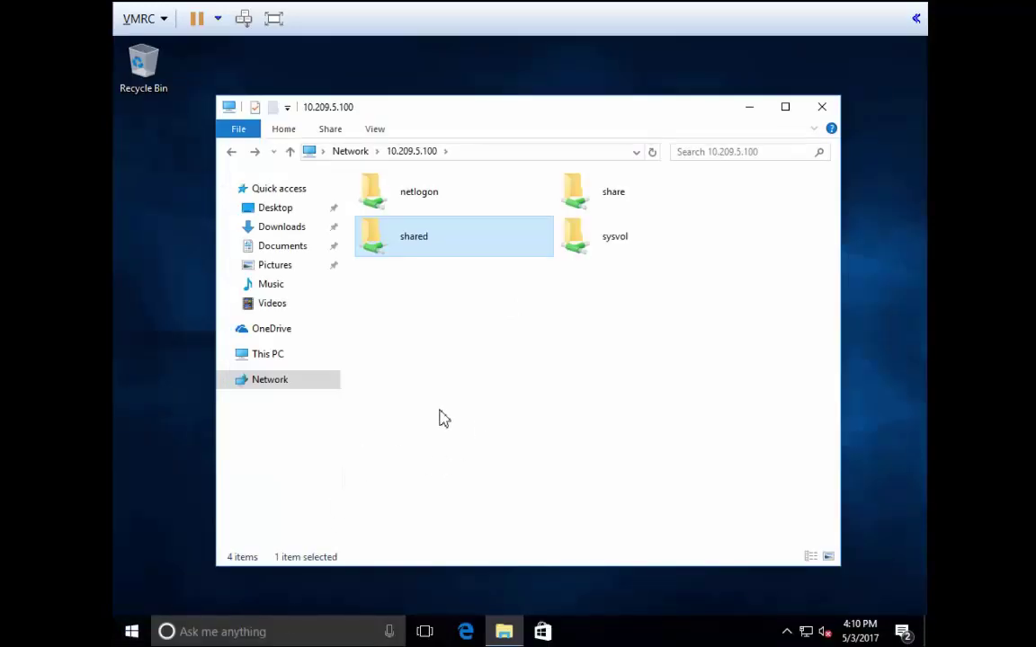
pyautogui.click(498, 154)
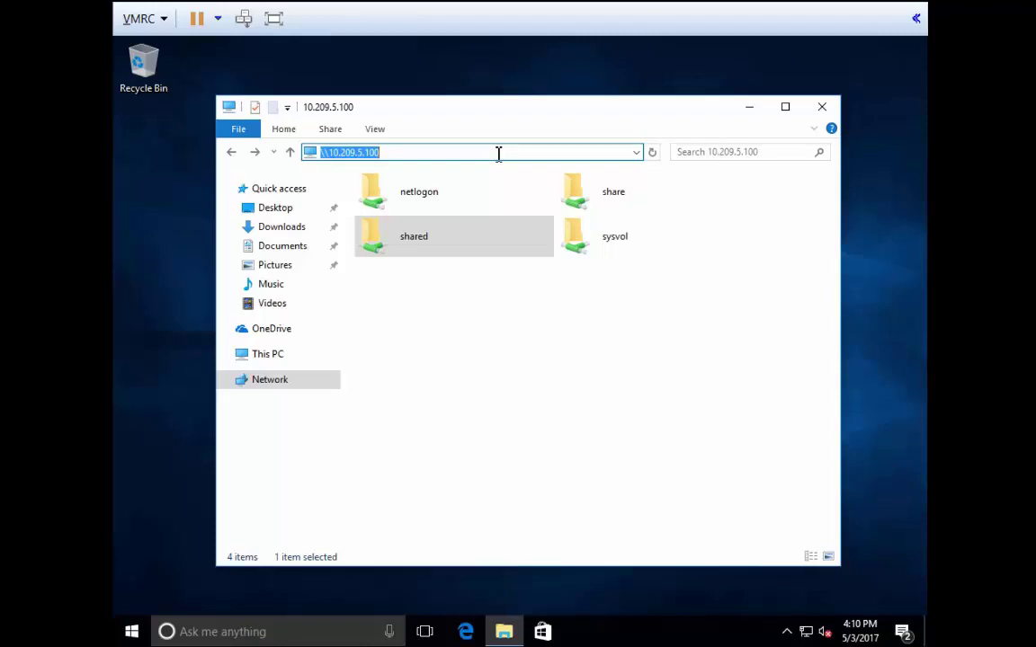
pyautogui.press('Return')
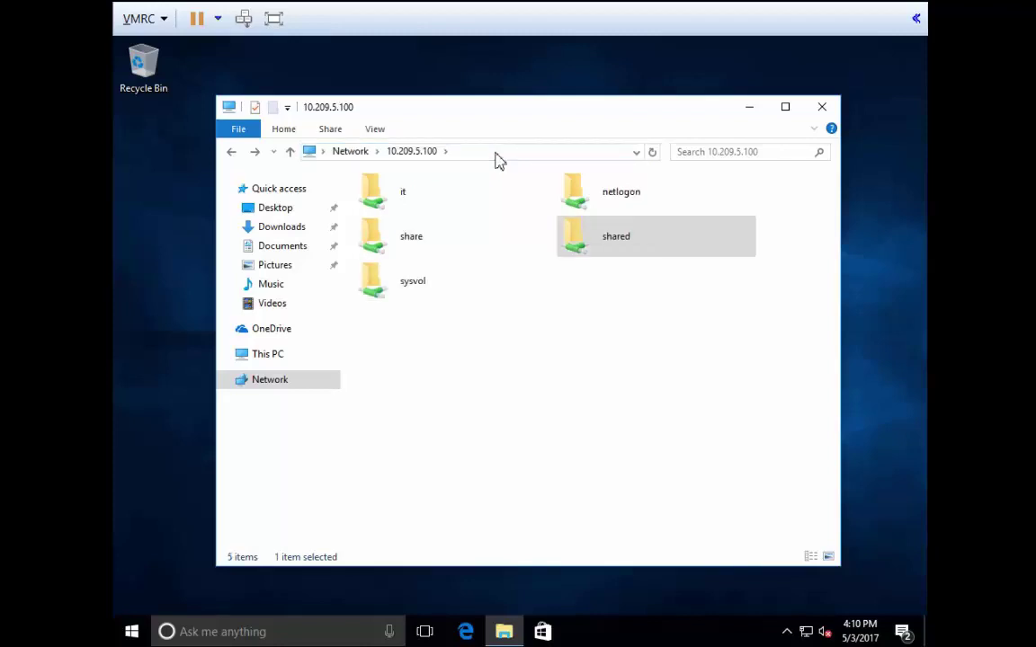
pyautogui.click(501, 191)
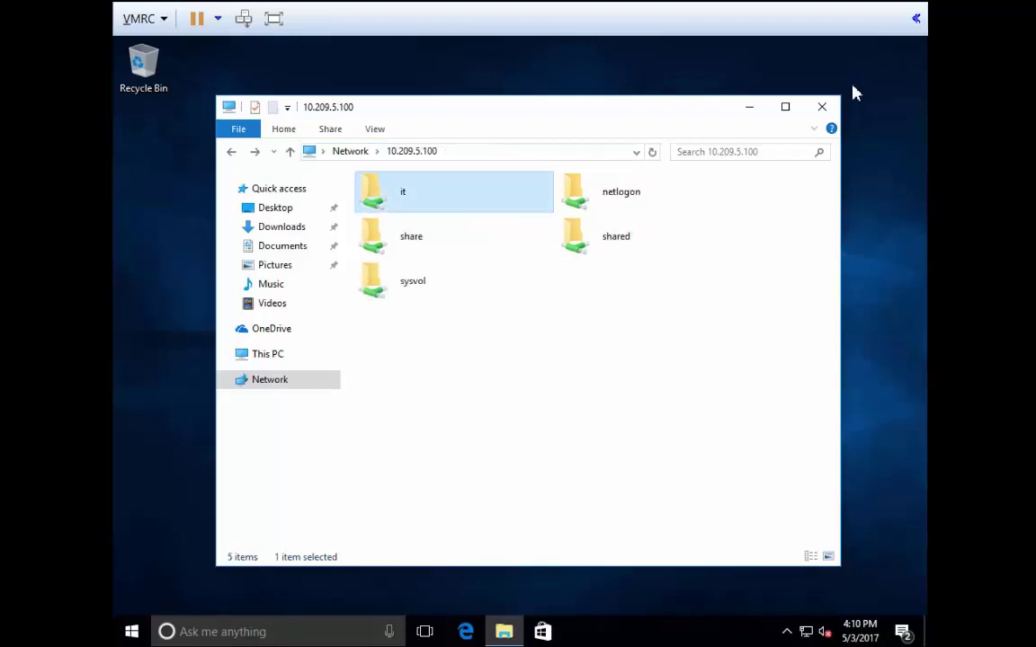